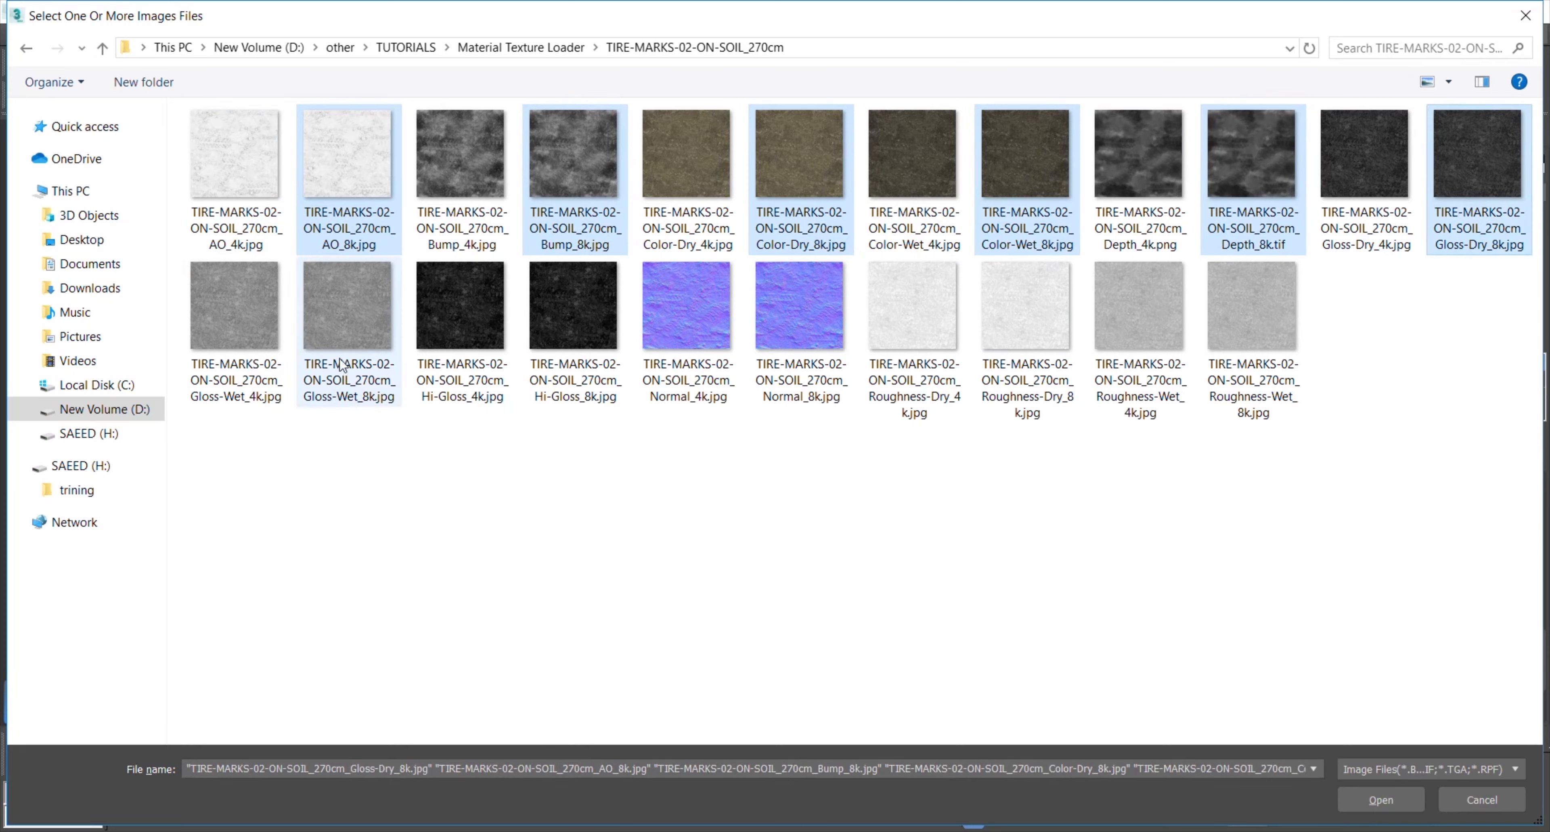
Step: Load the selected TIRE-MARKS 8k soil textures into the Material Texture Loader
ctrl+click(800, 319)
ctrl+click(1017, 317)
ctrl+click(1252, 325)
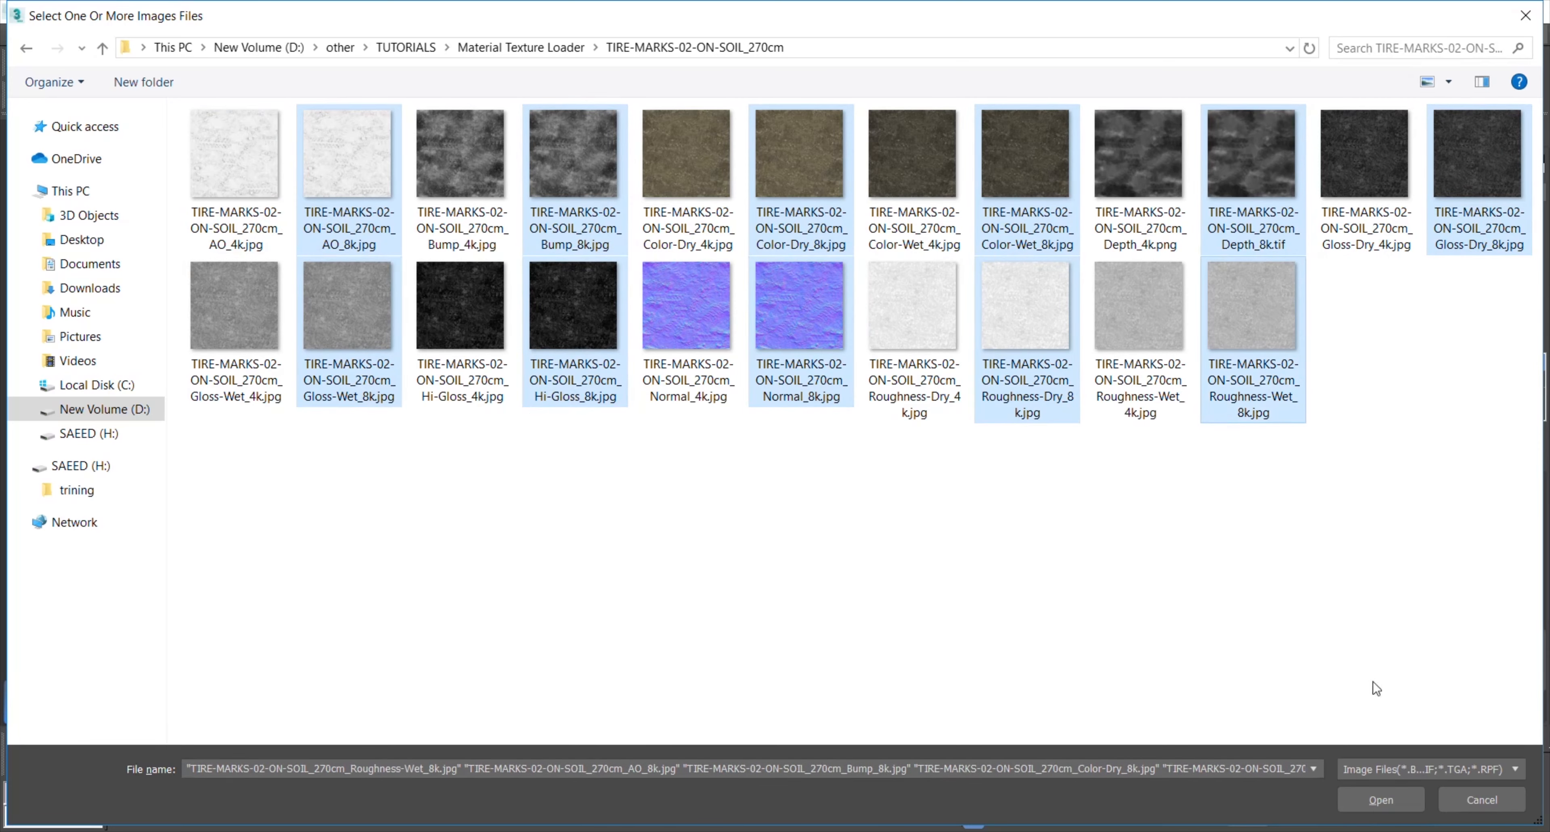
click(1407, 802)
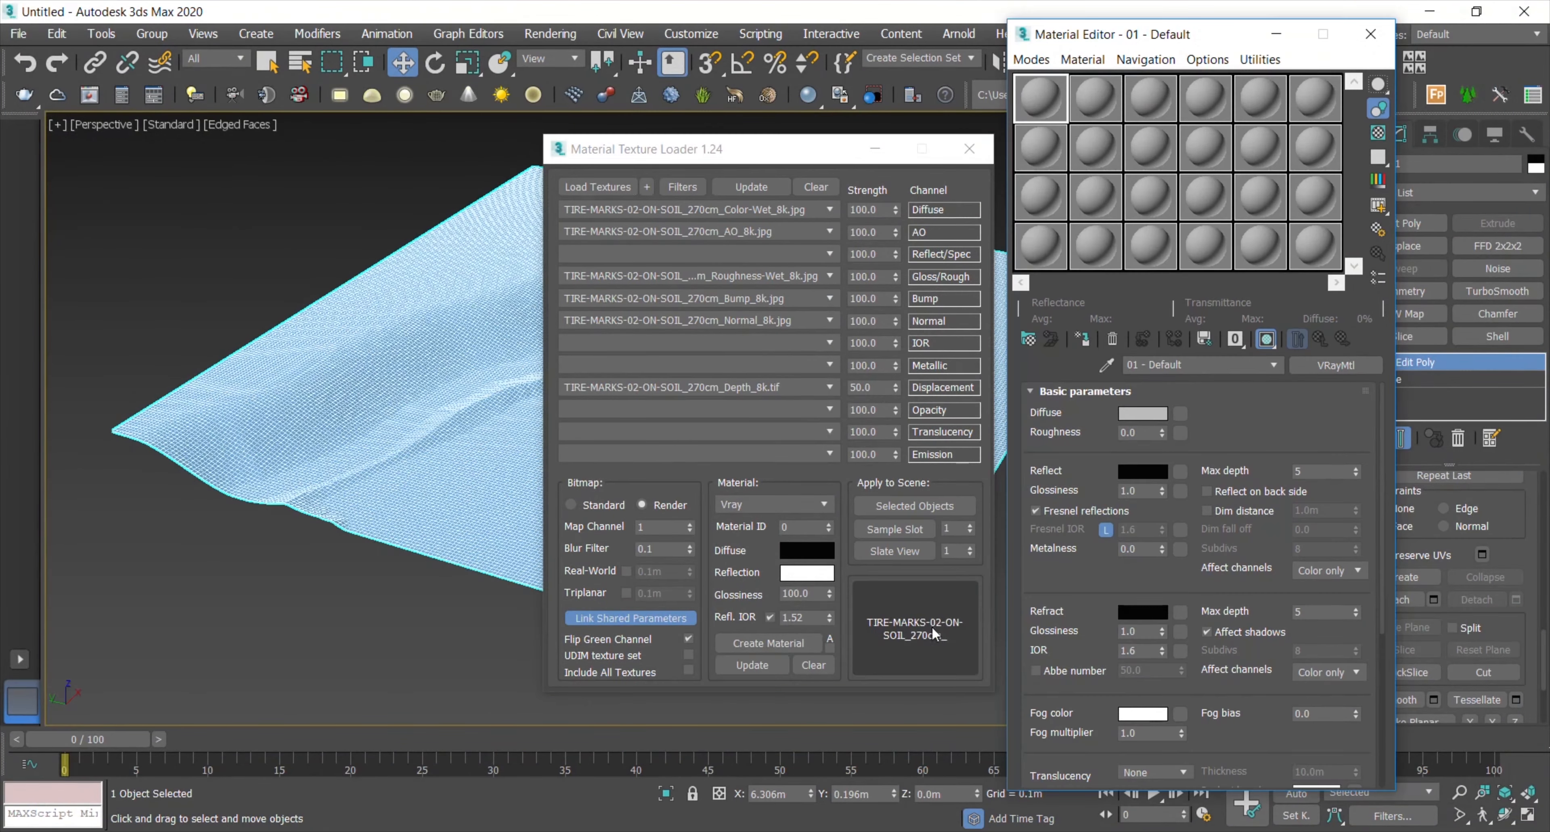
Step: Instance the soil material into the first slot and the Sky HDRI map onto the Dome VRayLight
drag(931, 625, 1042, 100)
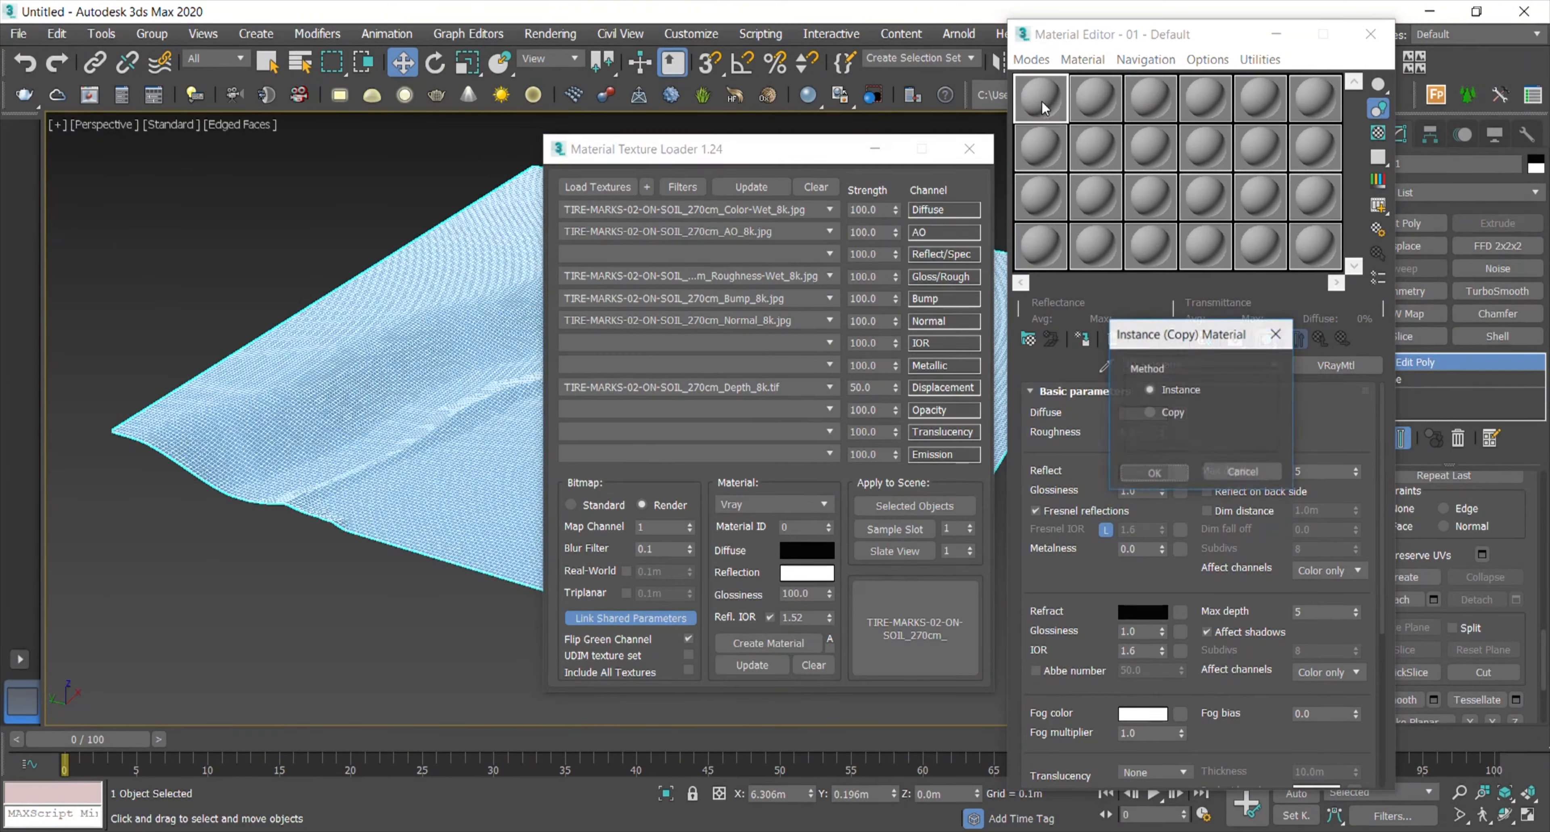
click(1146, 473)
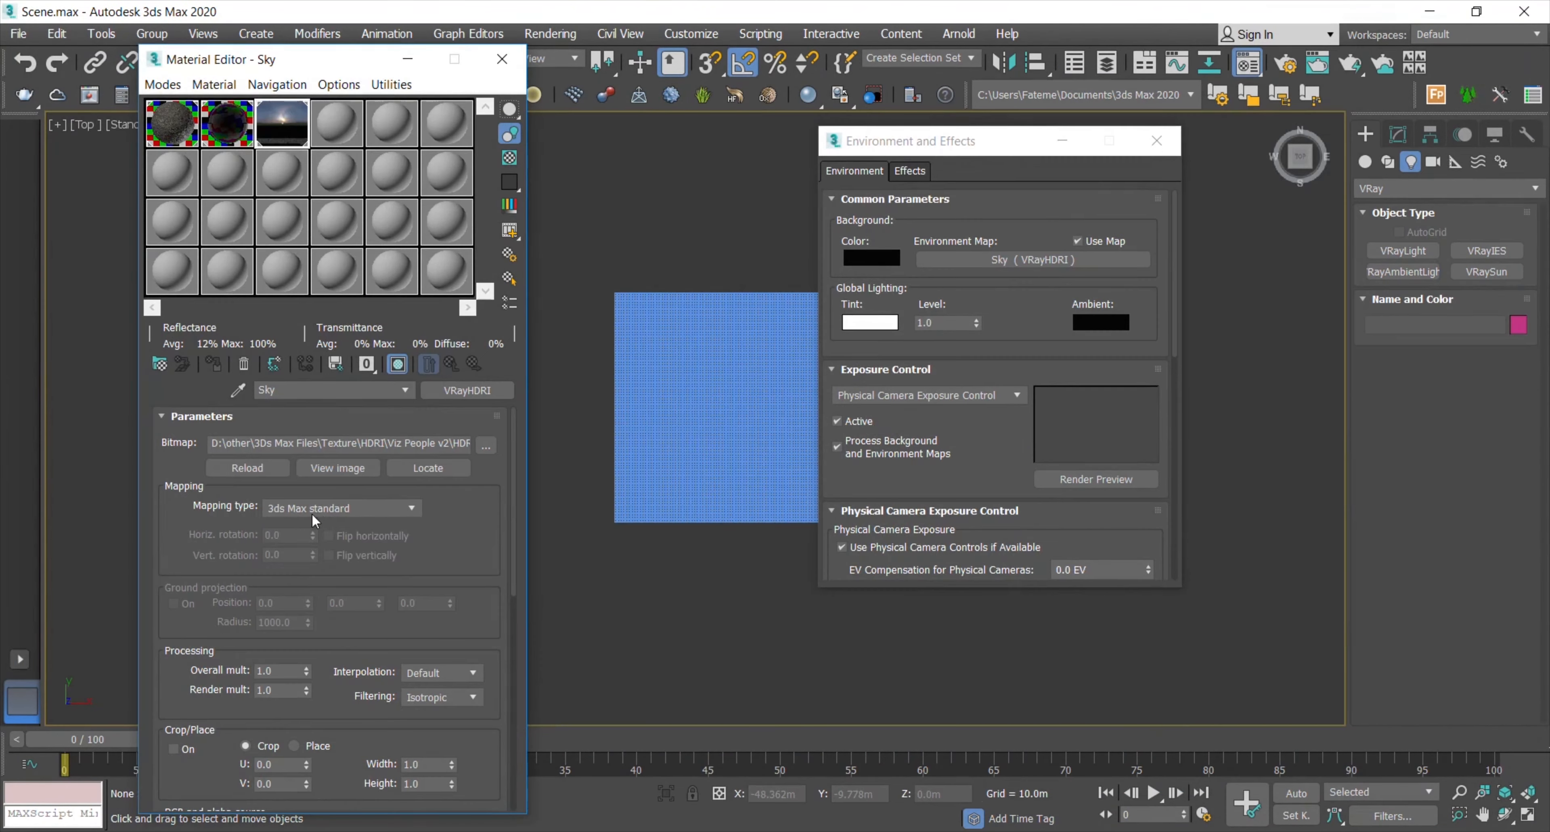
click(314, 509)
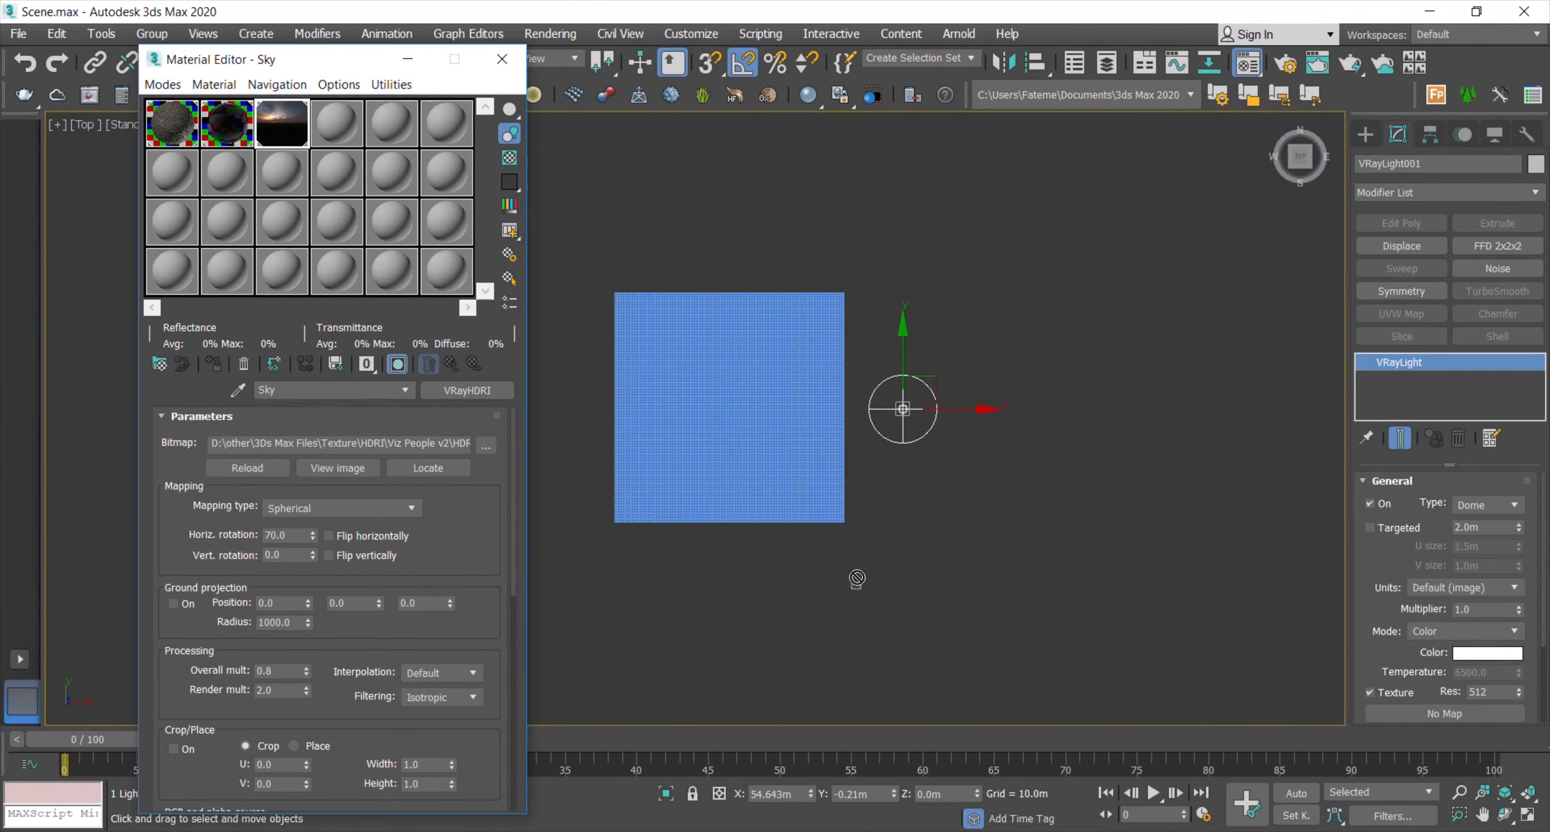
drag(857, 578, 1445, 713)
click(715, 480)
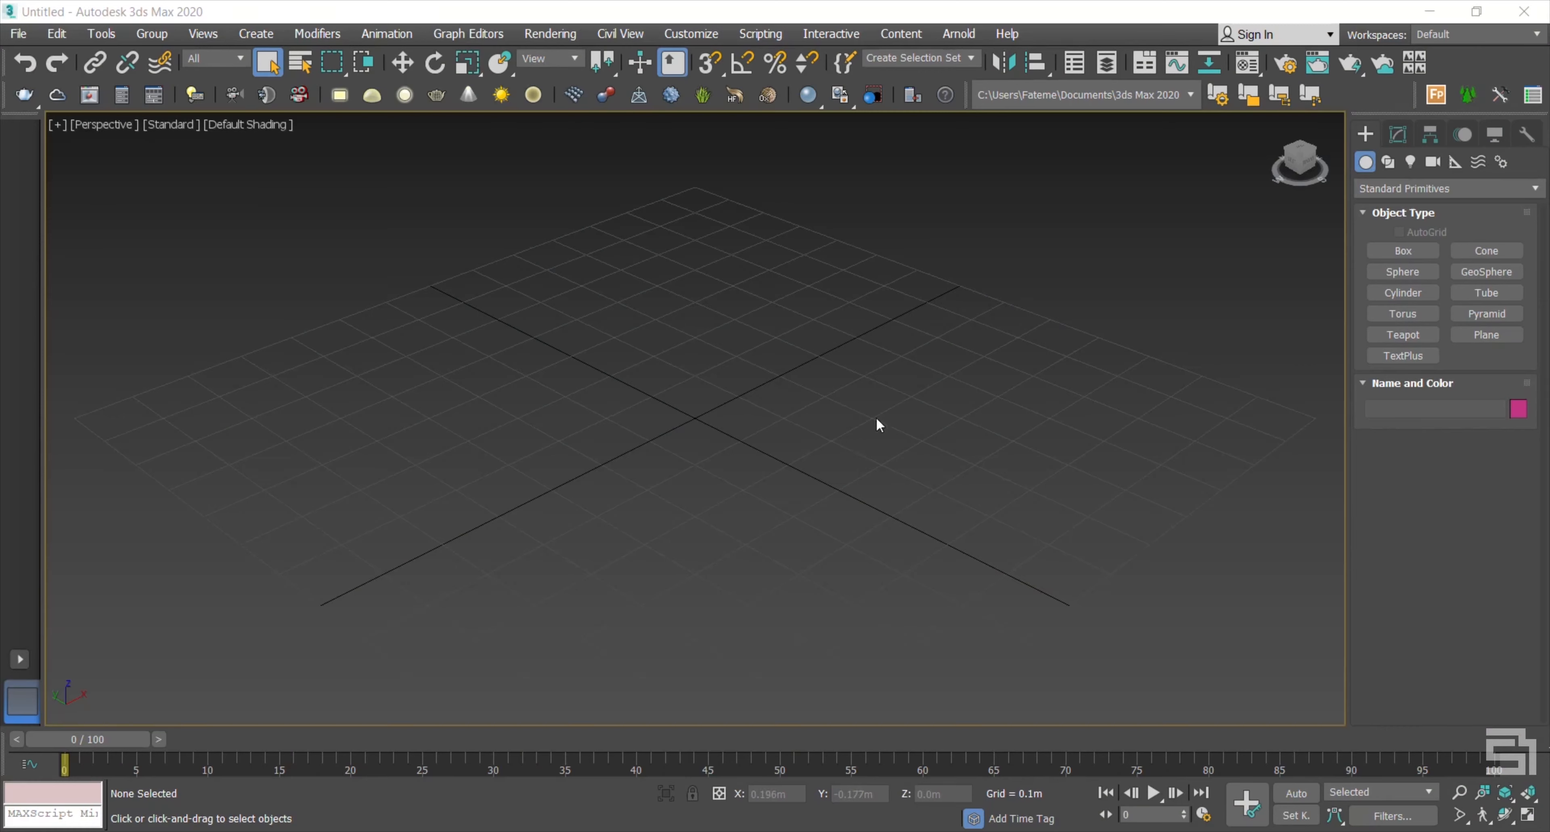
Step: Draw a plane on the ground grid
scroll(805, 369, down, 5)
click(1486, 335)
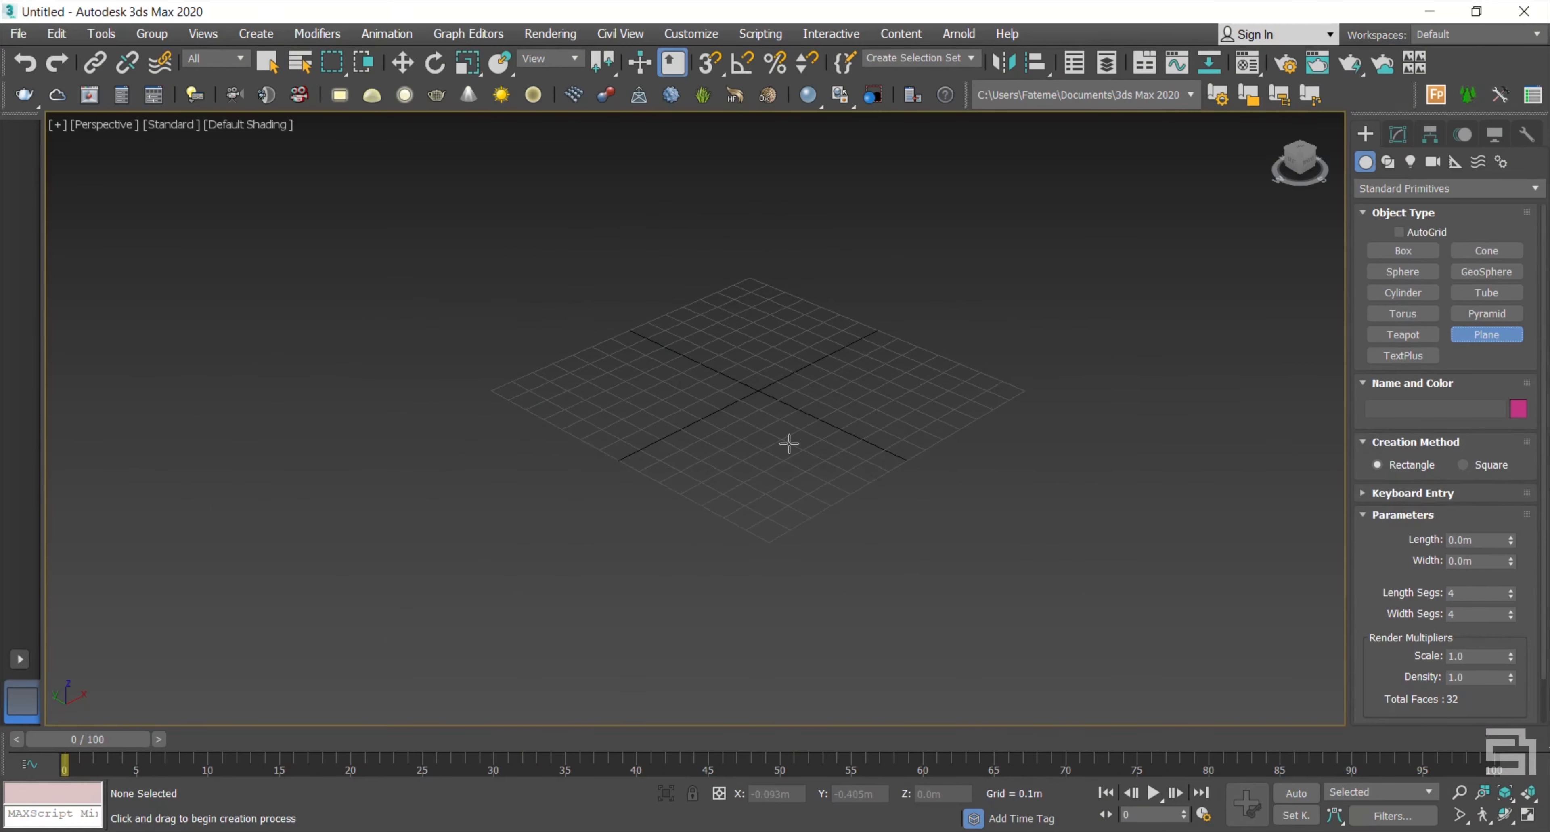
scroll(571, 478, down, 2)
drag(248, 320, 1318, 380)
right_click(1151, 427)
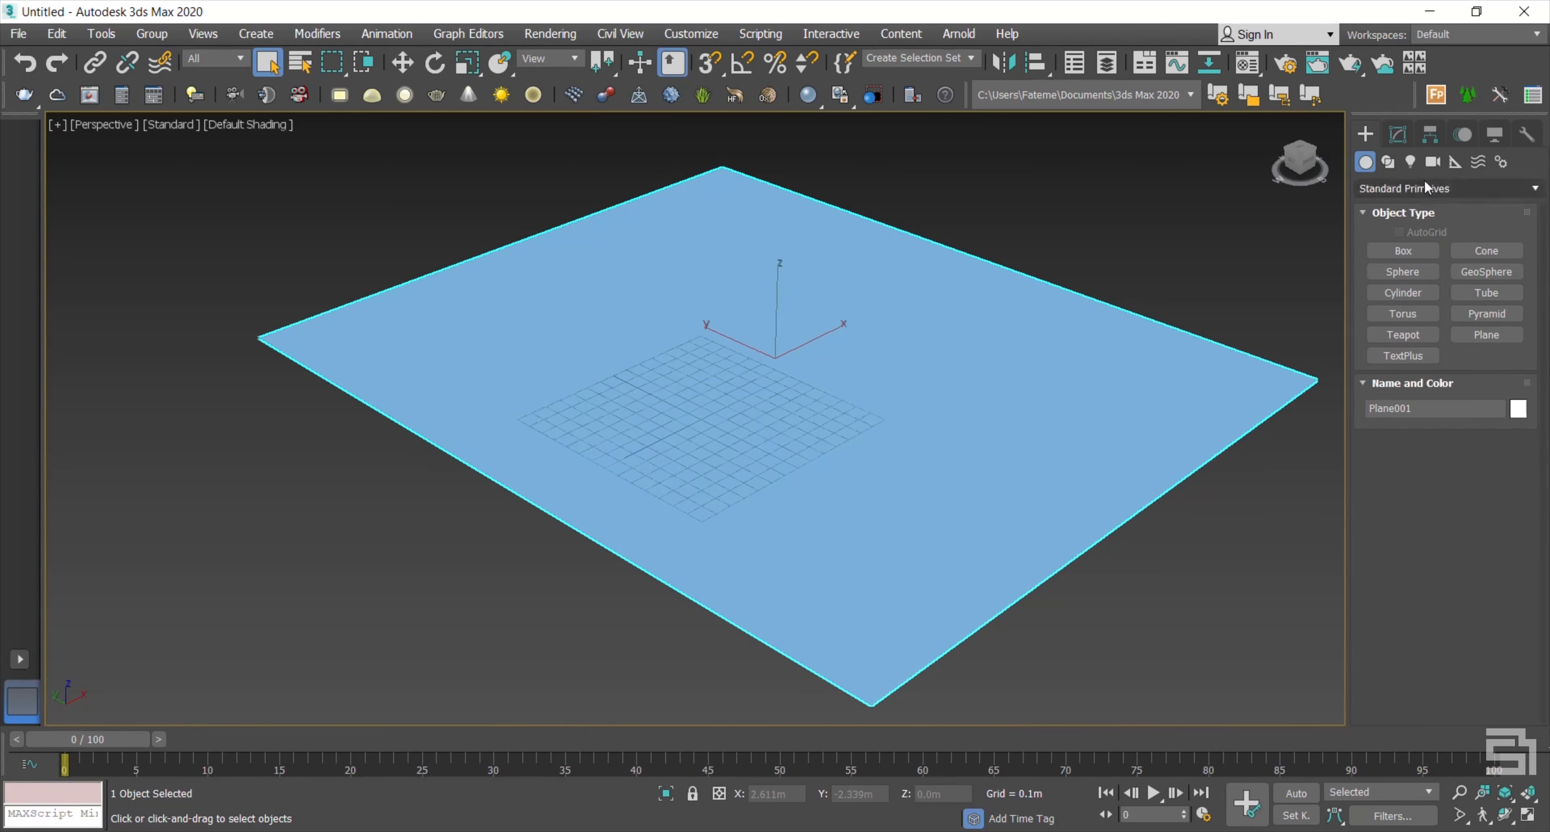
Step: Set the plane's length and width to 64 m with 200 length and width segments
click(1398, 134)
double_click(1475, 506)
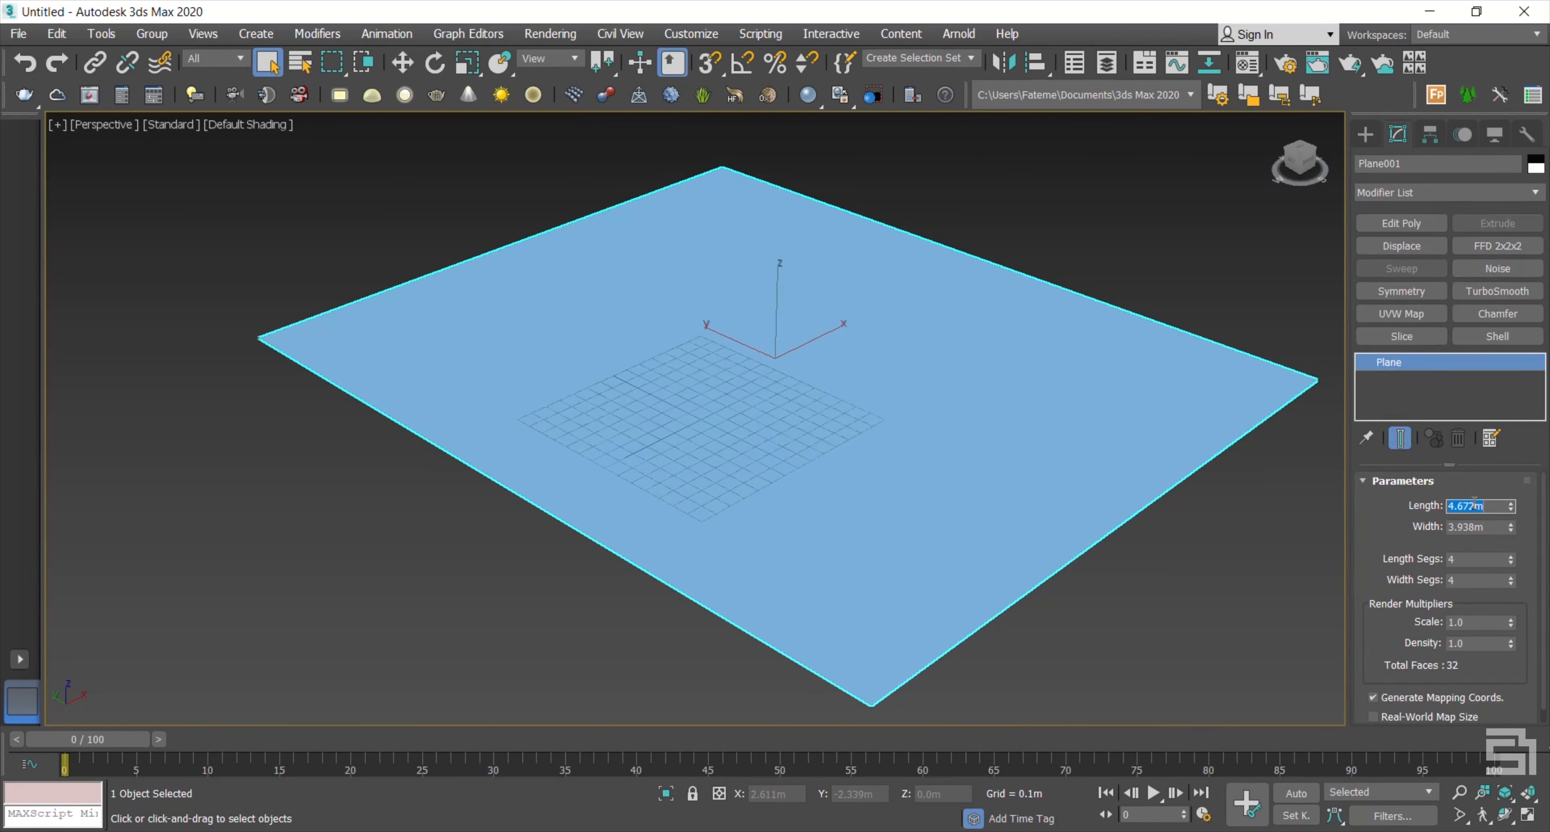
text(64)
key(Tab)
text(64)
key(Tab)
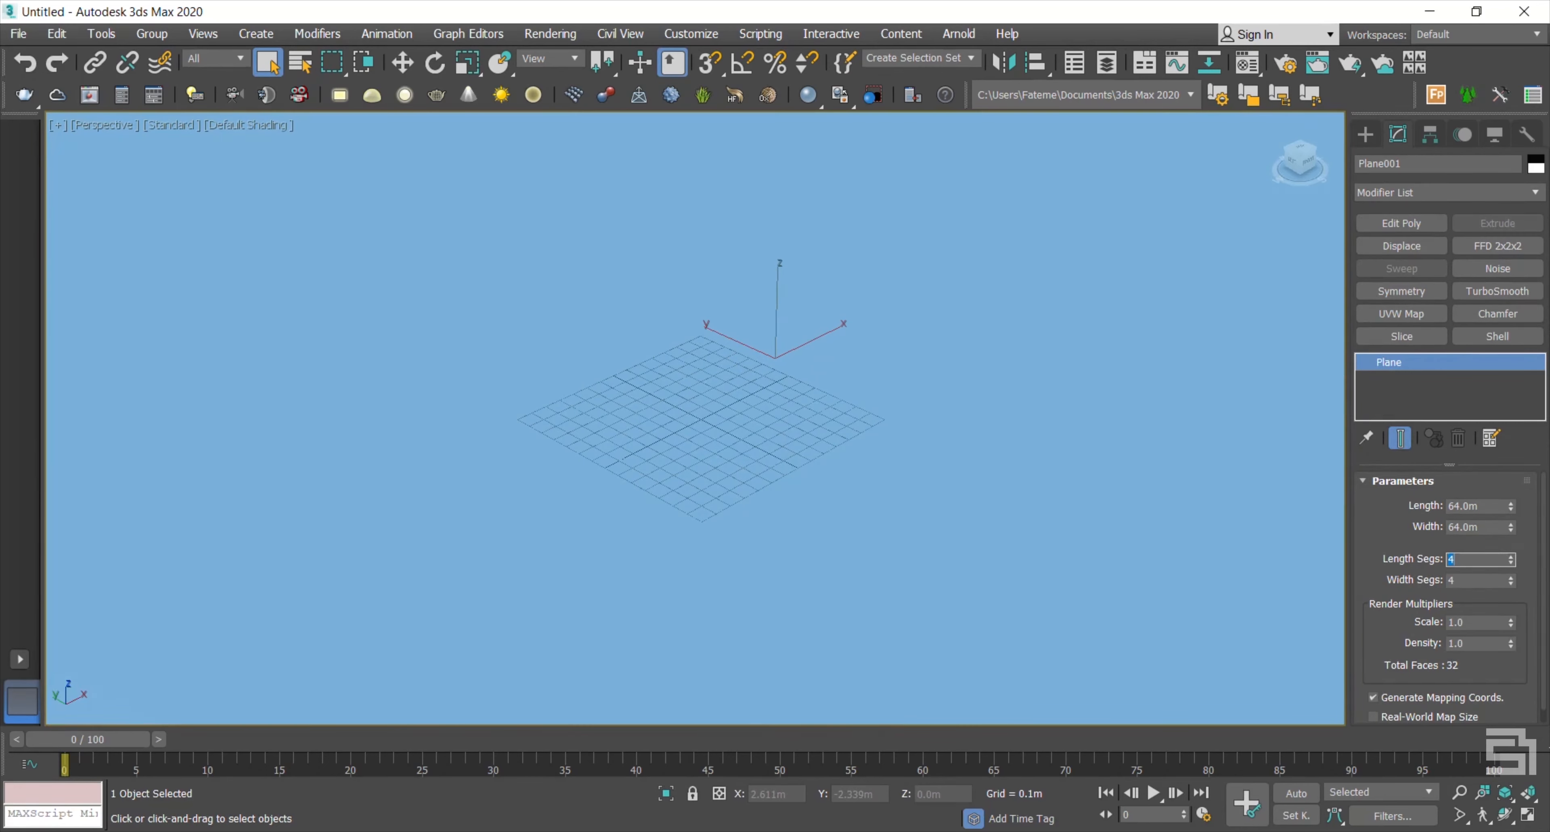
text(200)
key(Tab)
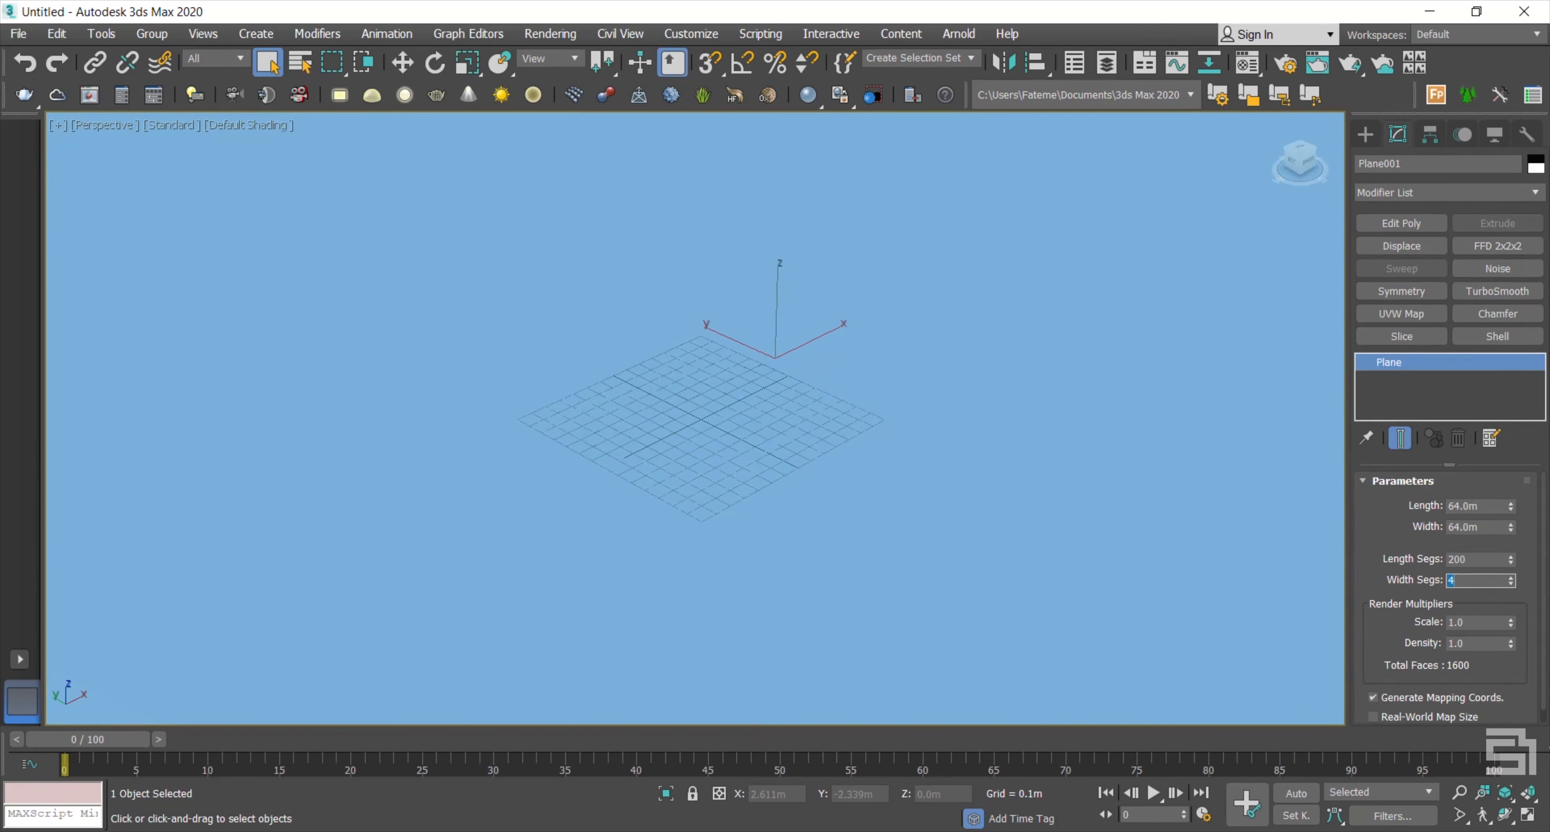
click(569, 394)
key(g)
Step: Turn on Edged Faces display (F4) and nudge the plane slightly with Move
scroll(587, 421, down, 5)
scroll(587, 421, down, 5)
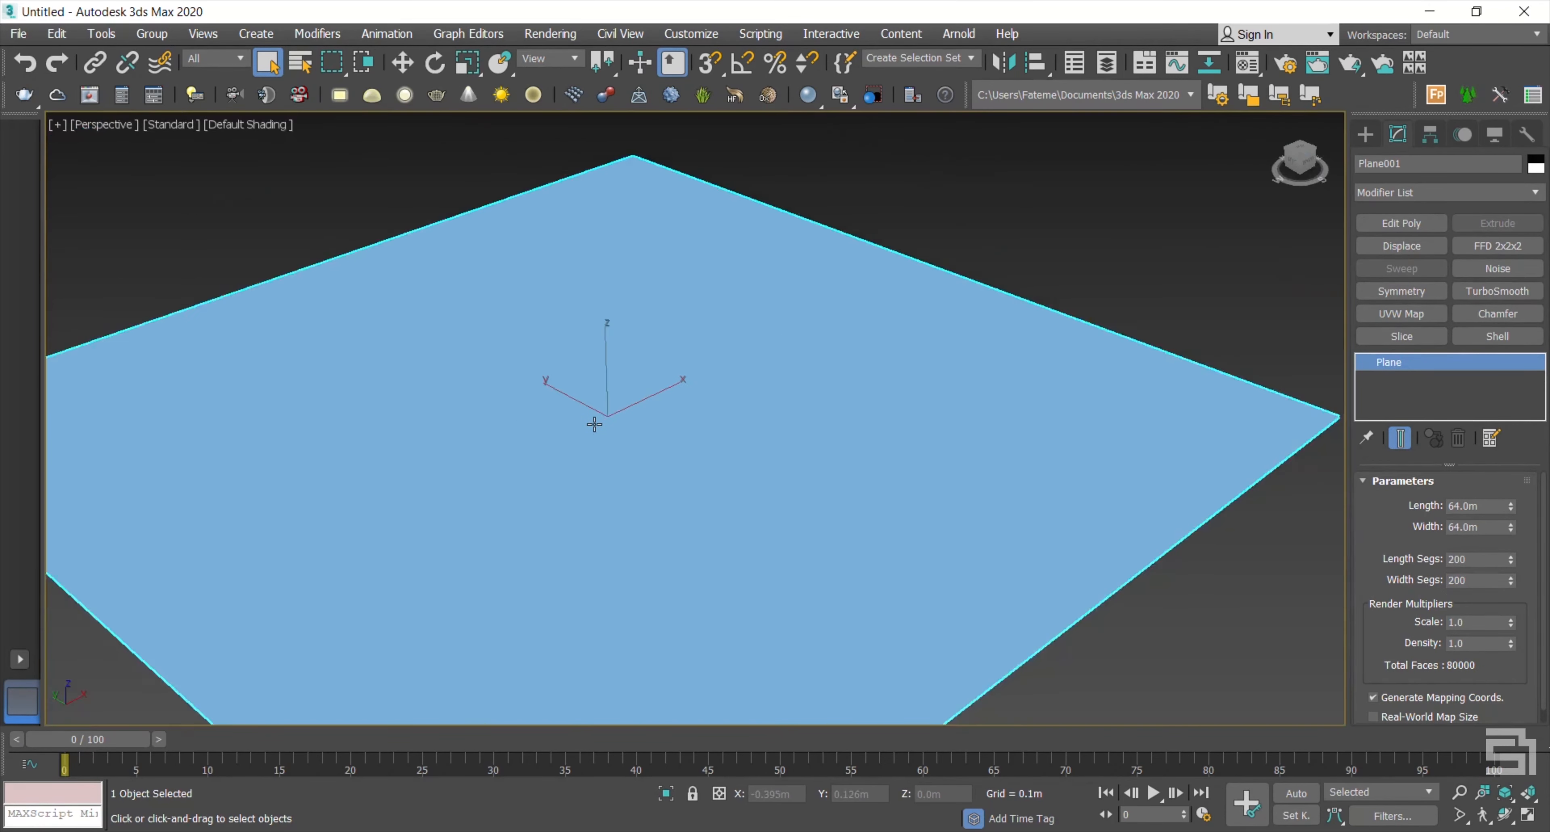
key(F4)
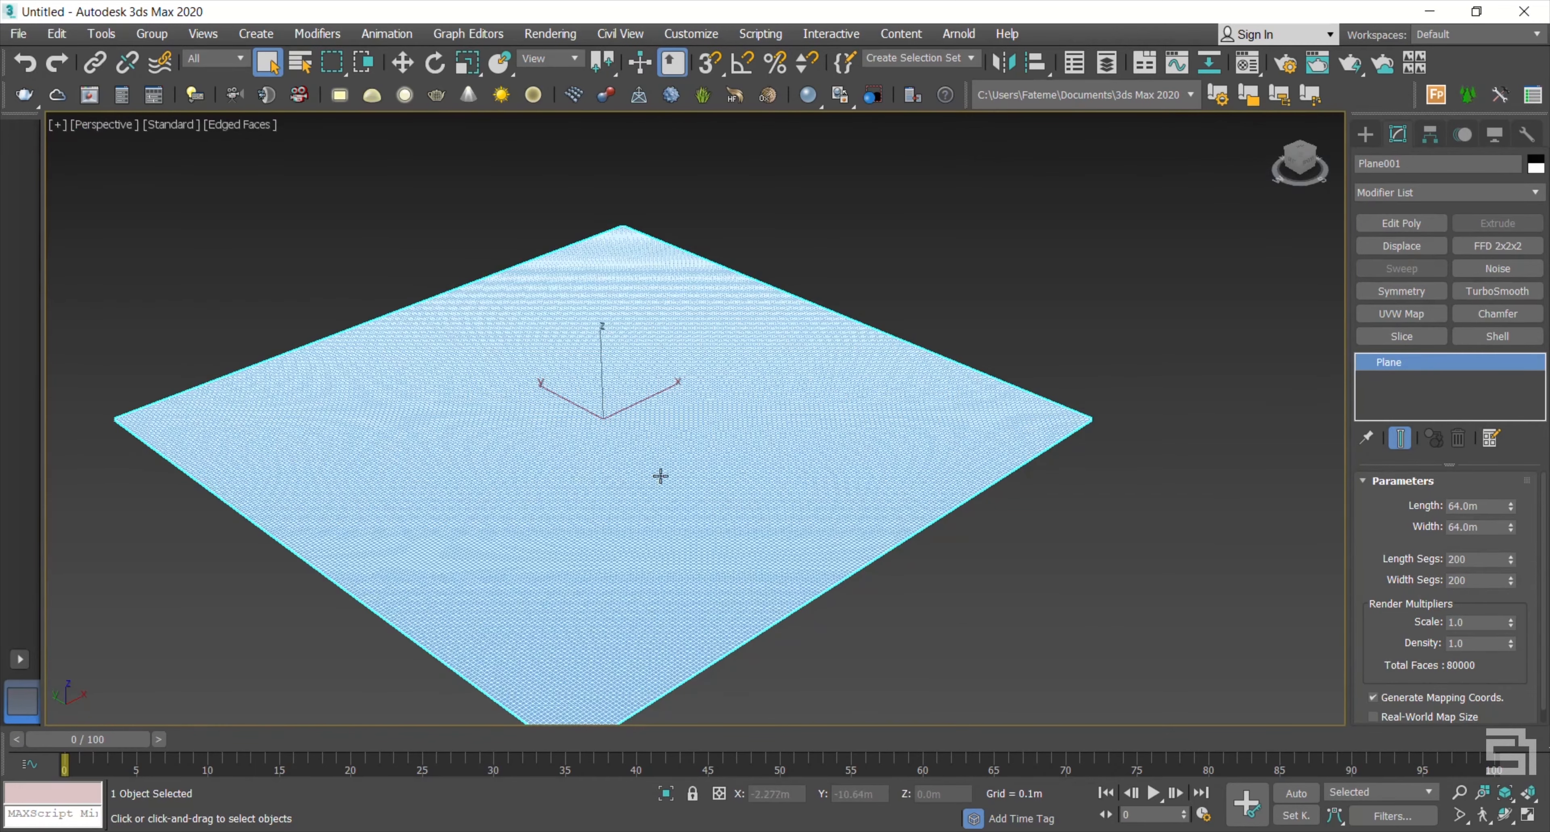
scroll(522, 481, up, 5)
scroll(634, 462, down, 4)
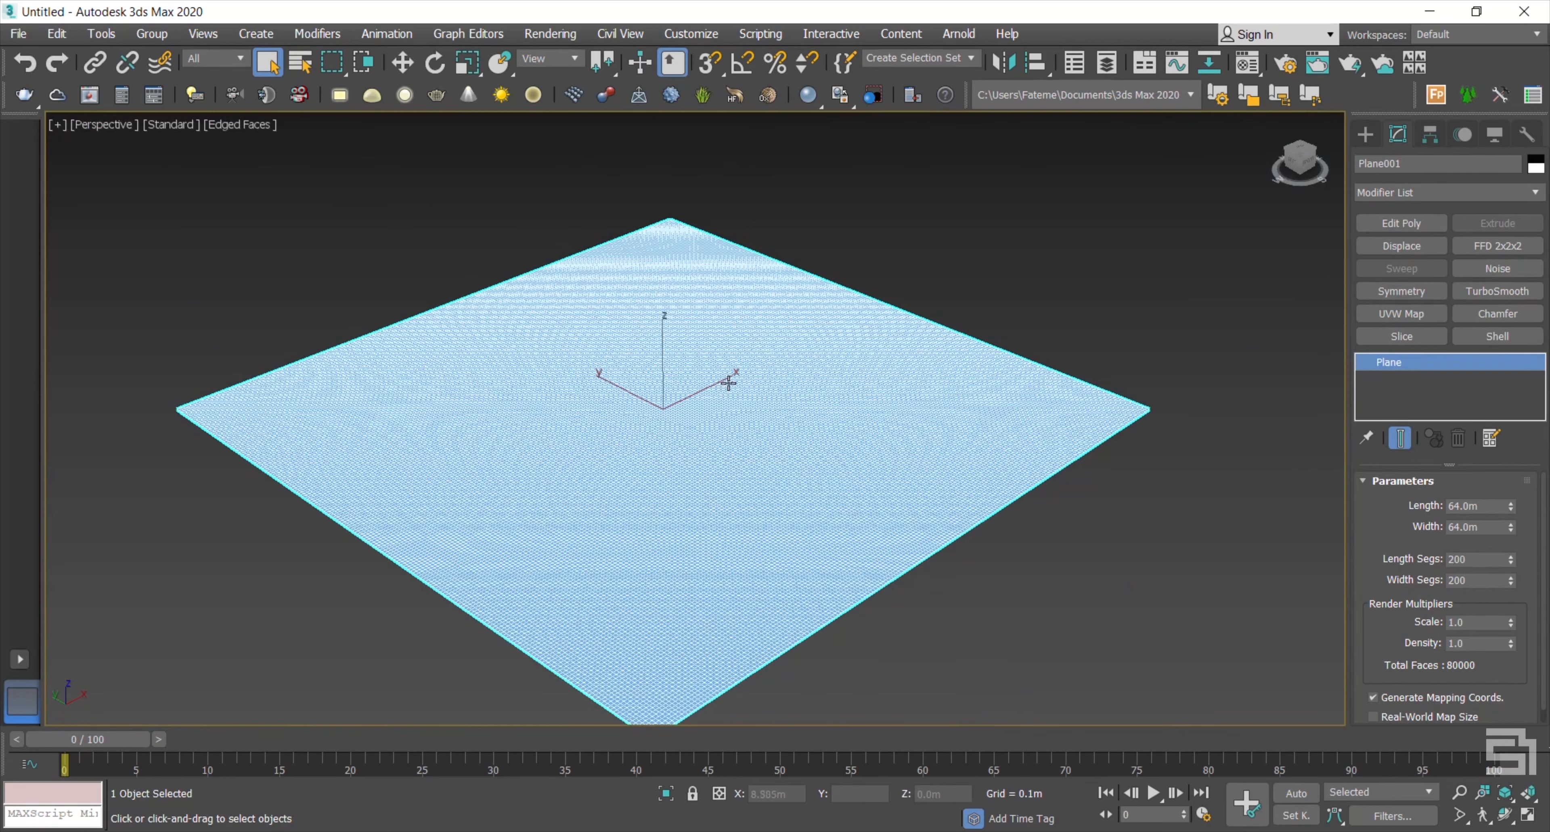
key(w)
drag(718, 383, 757, 351)
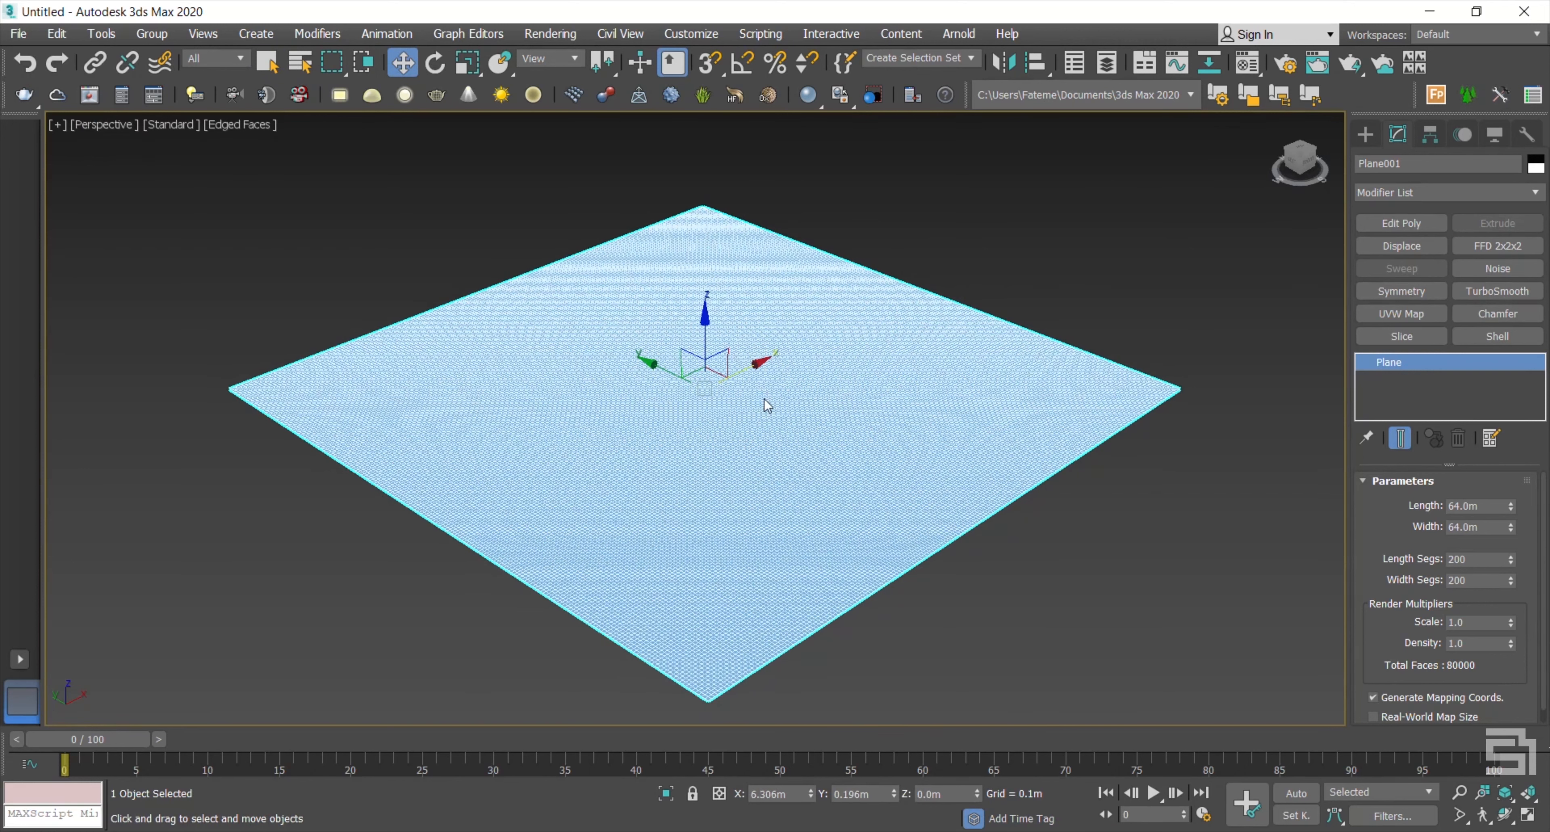
Step: Add an Edit Poly modifier, enter sub-object mode, and set Soft Selection brush size to 20
click(1395, 224)
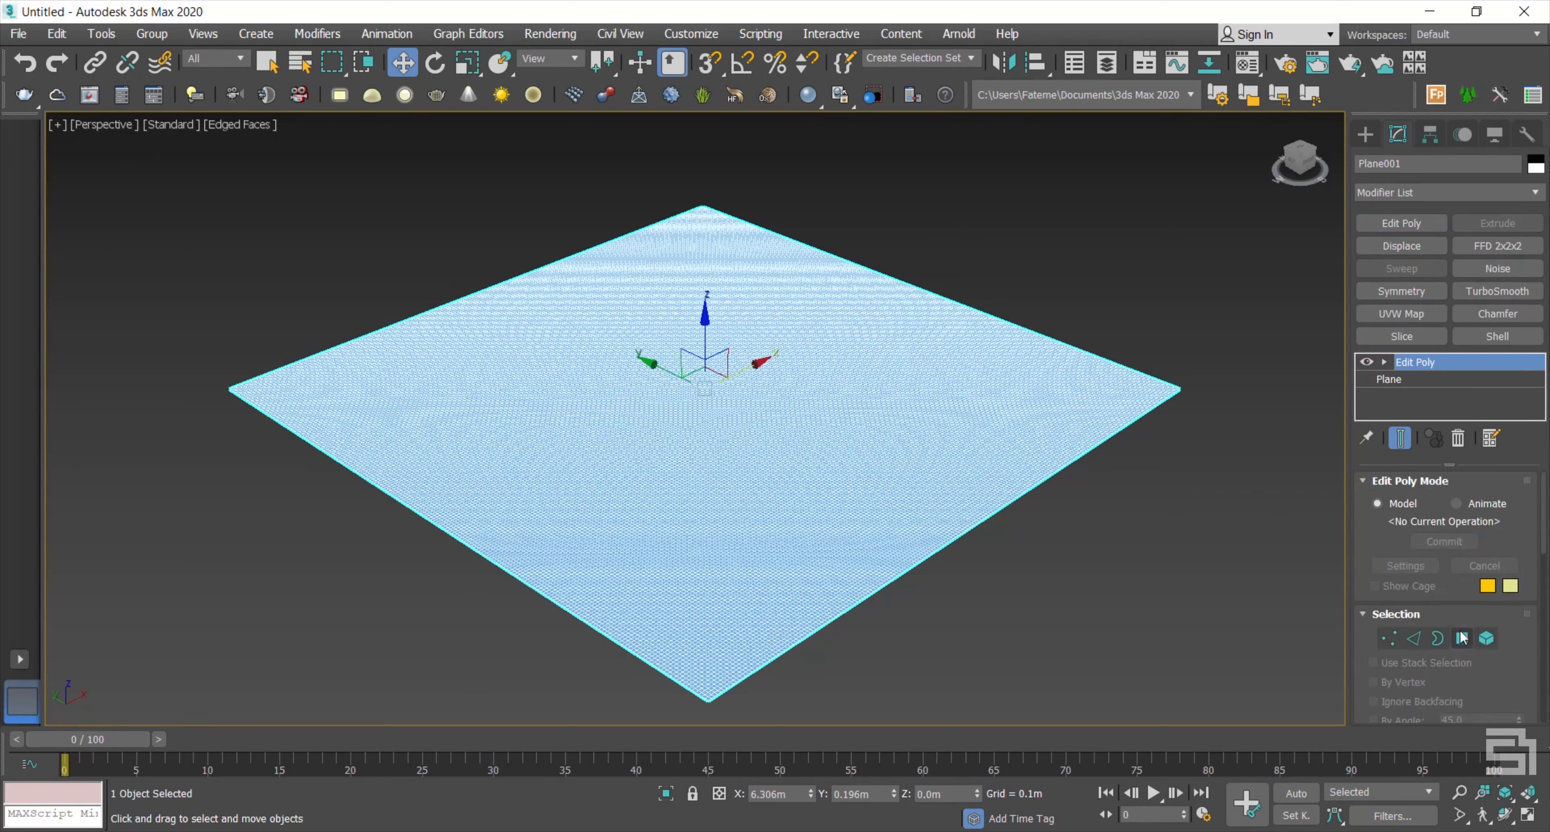
click(1462, 637)
drag(1365, 659, 1357, 184)
click(1365, 630)
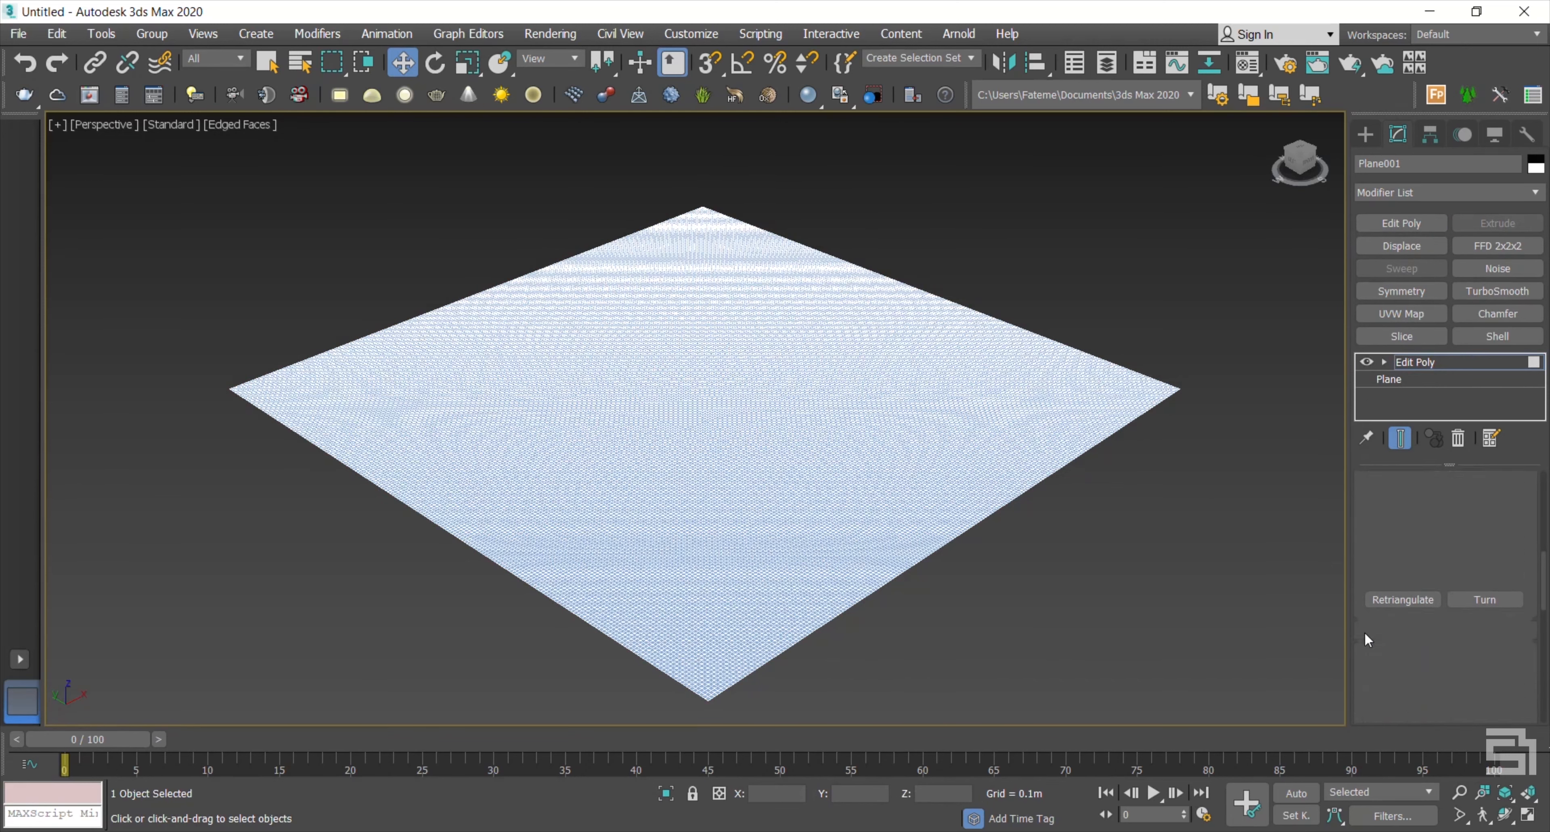
mouse_move(1367, 488)
mouse_down()
mouse_move(1367, 572)
mouse_move(1373, 473)
mouse_up()
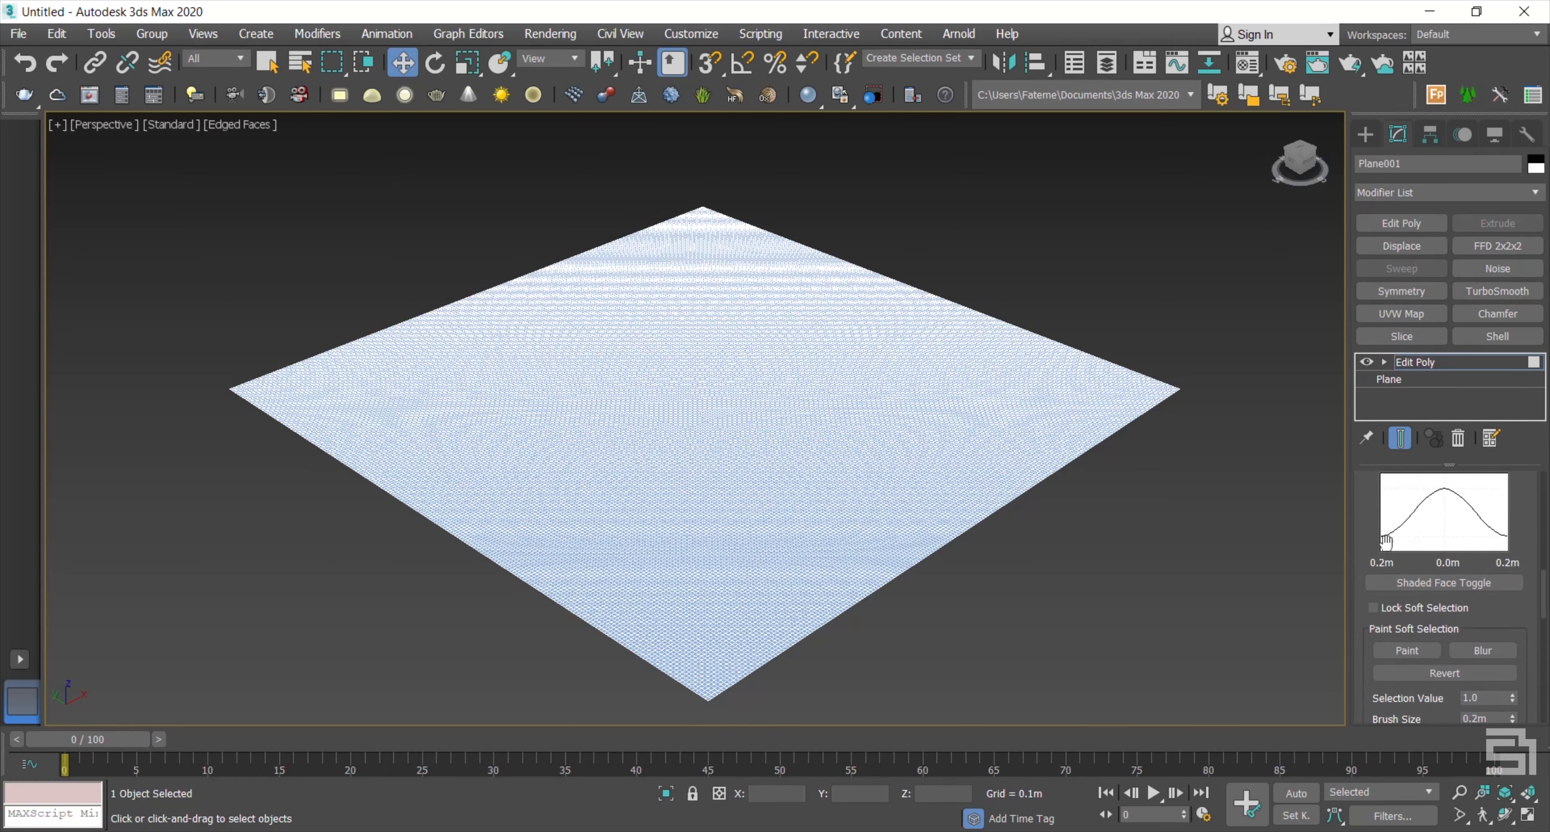
drag(1361, 677, 1362, 544)
click(1503, 584)
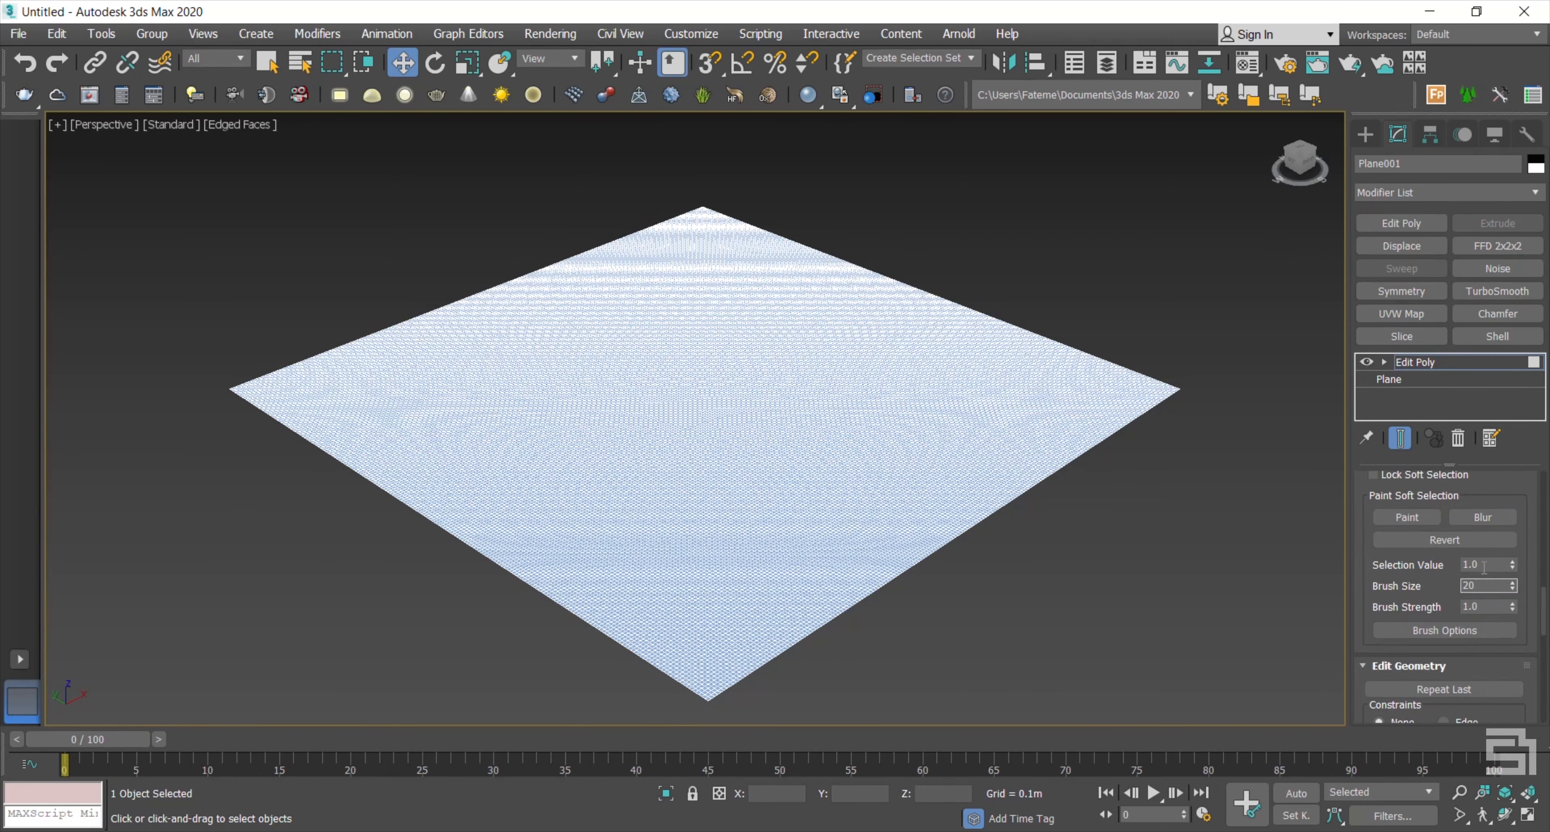
drag(1434, 571, 1431, 568)
Step: Paint a soft selection over a large curved area of the plane's left half
click(1396, 519)
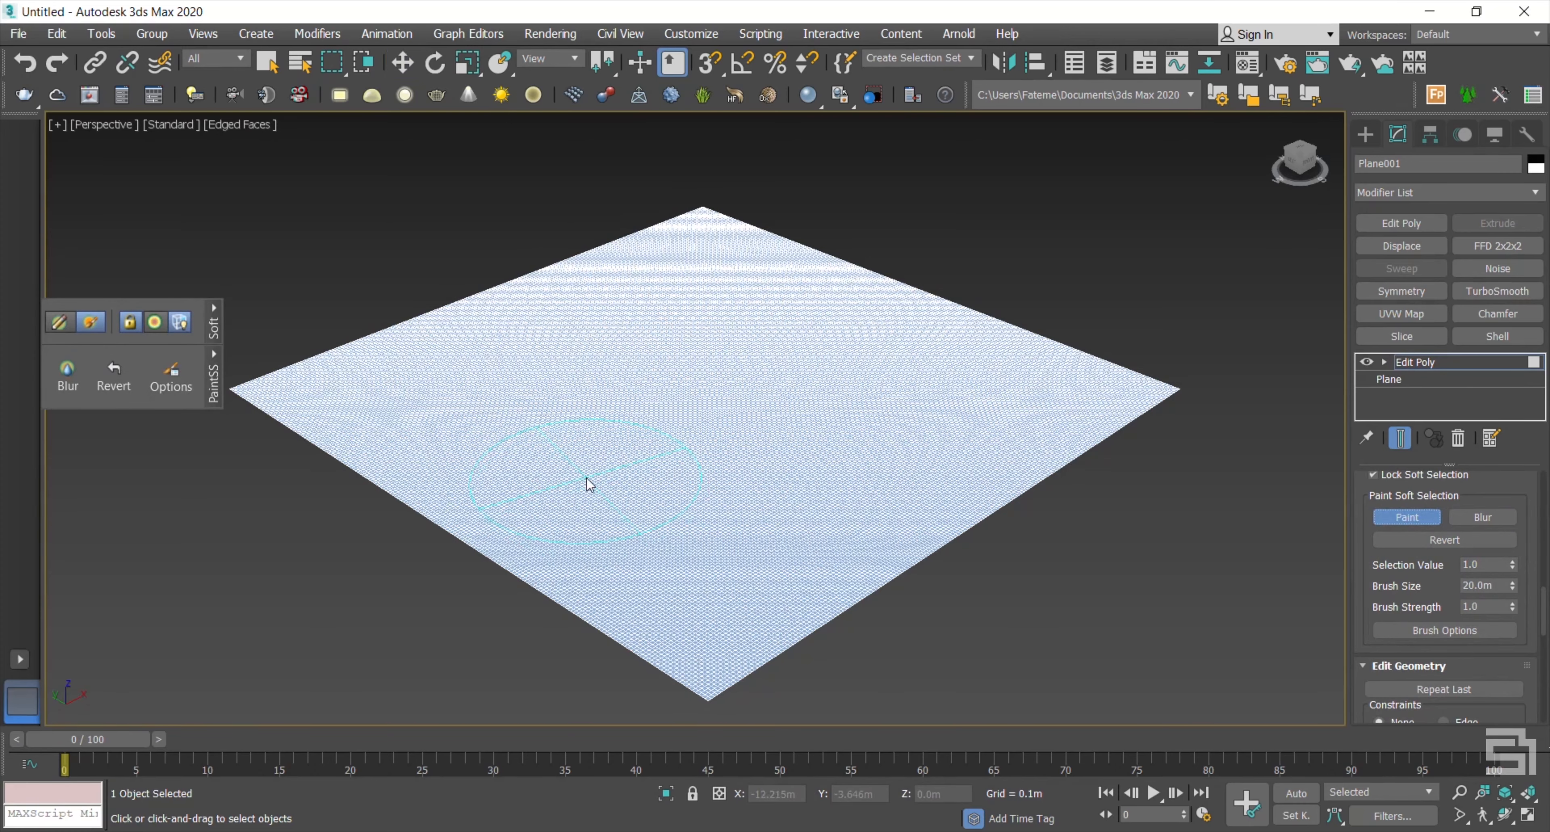
mouse_move(289, 446)
mouse_down()
mouse_move(647, 352)
mouse_move(731, 352)
mouse_move(827, 415)
mouse_move(668, 579)
mouse_move(572, 613)
mouse_move(545, 563)
mouse_move(685, 463)
mouse_move(584, 582)
mouse_move(553, 422)
mouse_move(382, 486)
mouse_move(564, 475)
mouse_move(464, 554)
mouse_move(374, 454)
mouse_move(736, 378)
mouse_move(708, 500)
mouse_move(584, 584)
mouse_move(538, 481)
mouse_move(616, 431)
mouse_move(405, 491)
mouse_move(547, 415)
mouse_move(728, 391)
mouse_move(566, 576)
mouse_move(508, 450)
mouse_move(451, 526)
mouse_move(521, 567)
mouse_up()
key(w)
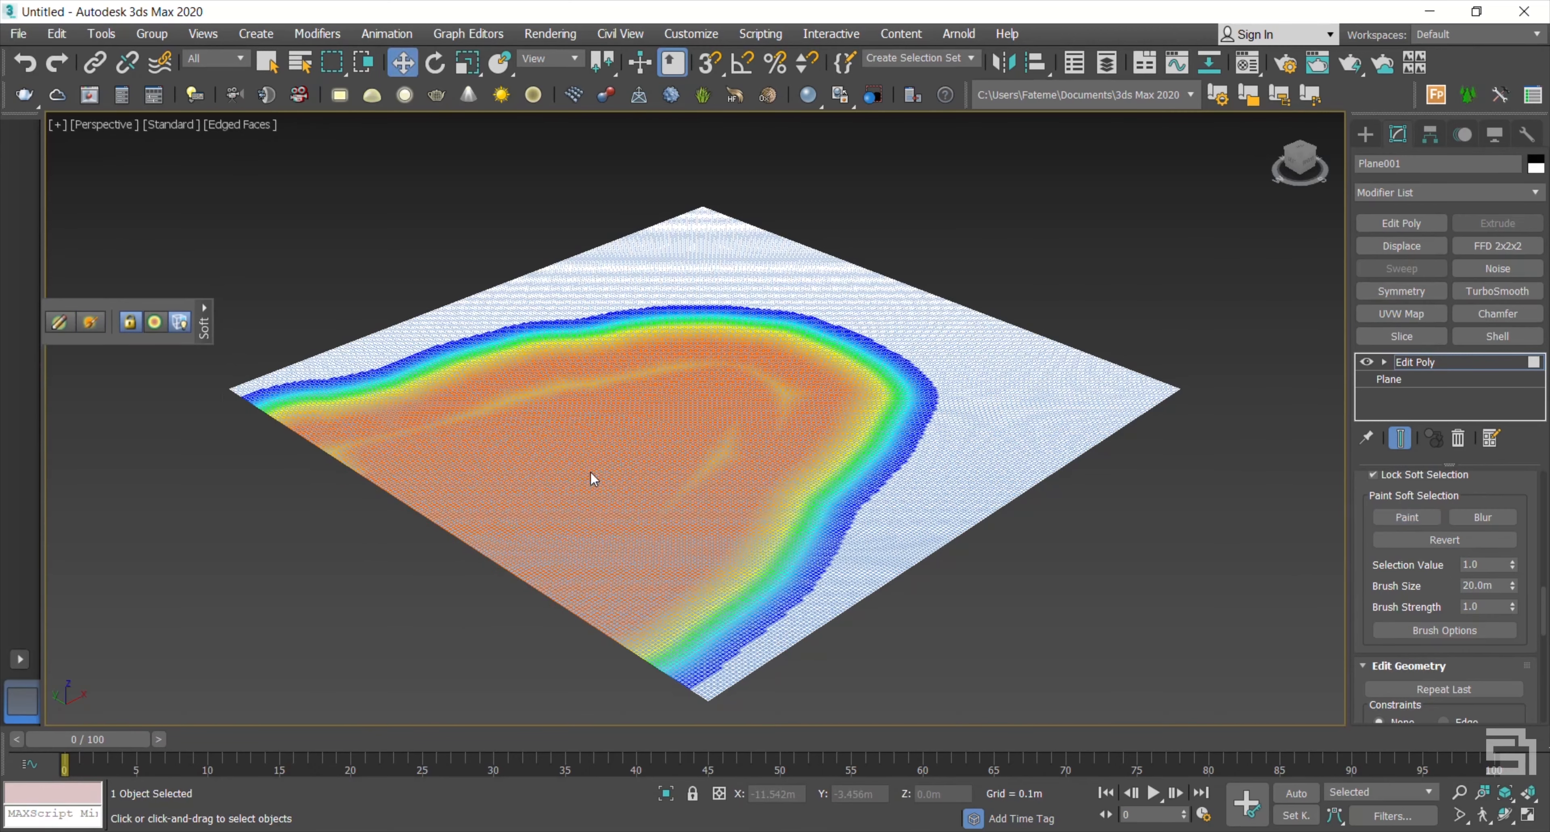
Step: Move the soft-selected vertices to sculpt hills and a ridge, then return to object level
click(461, 527)
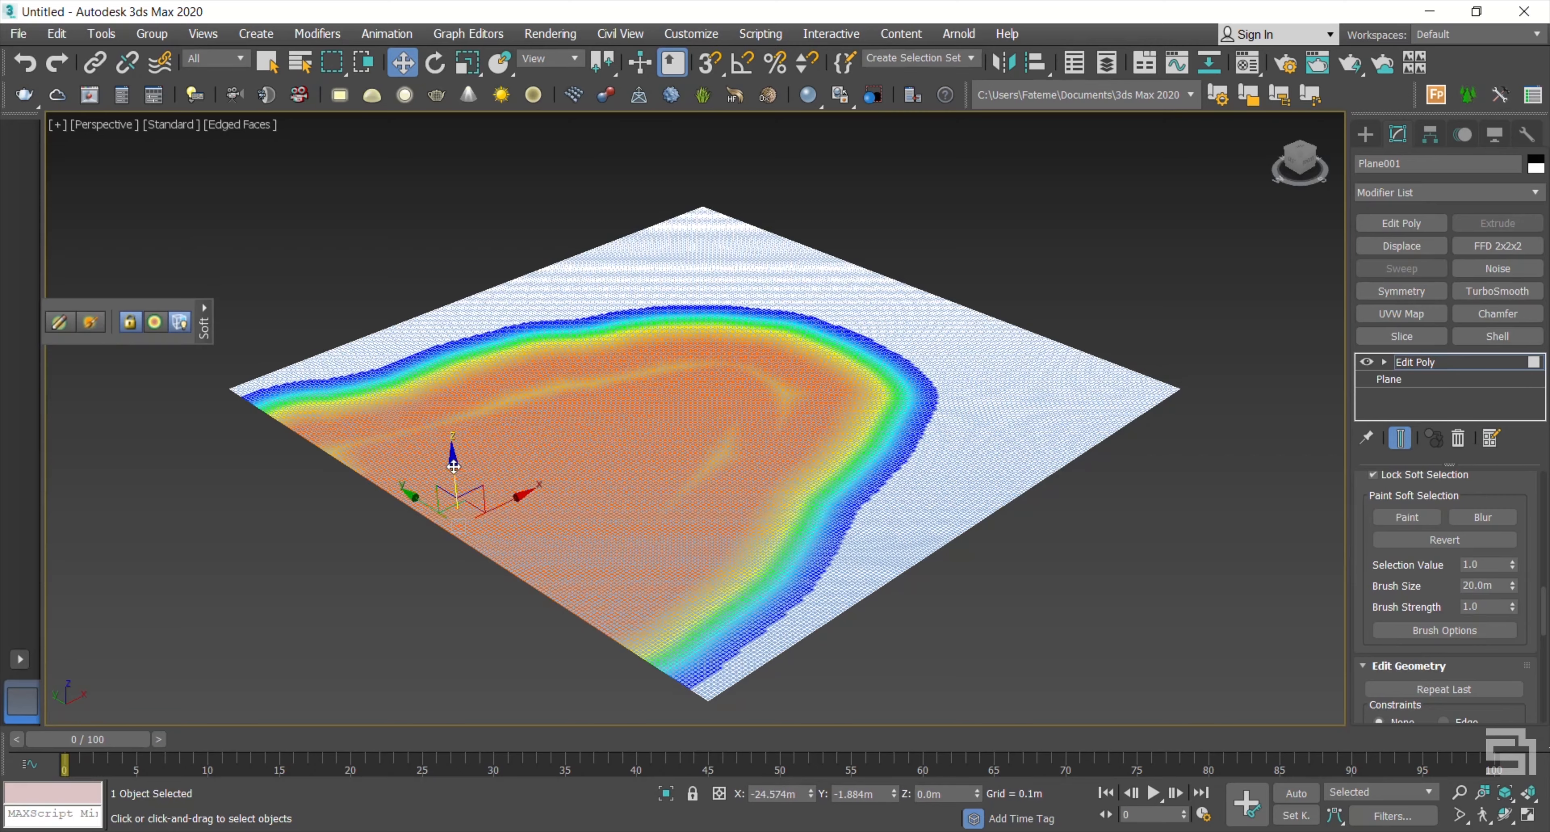
drag(452, 475, 675, 517)
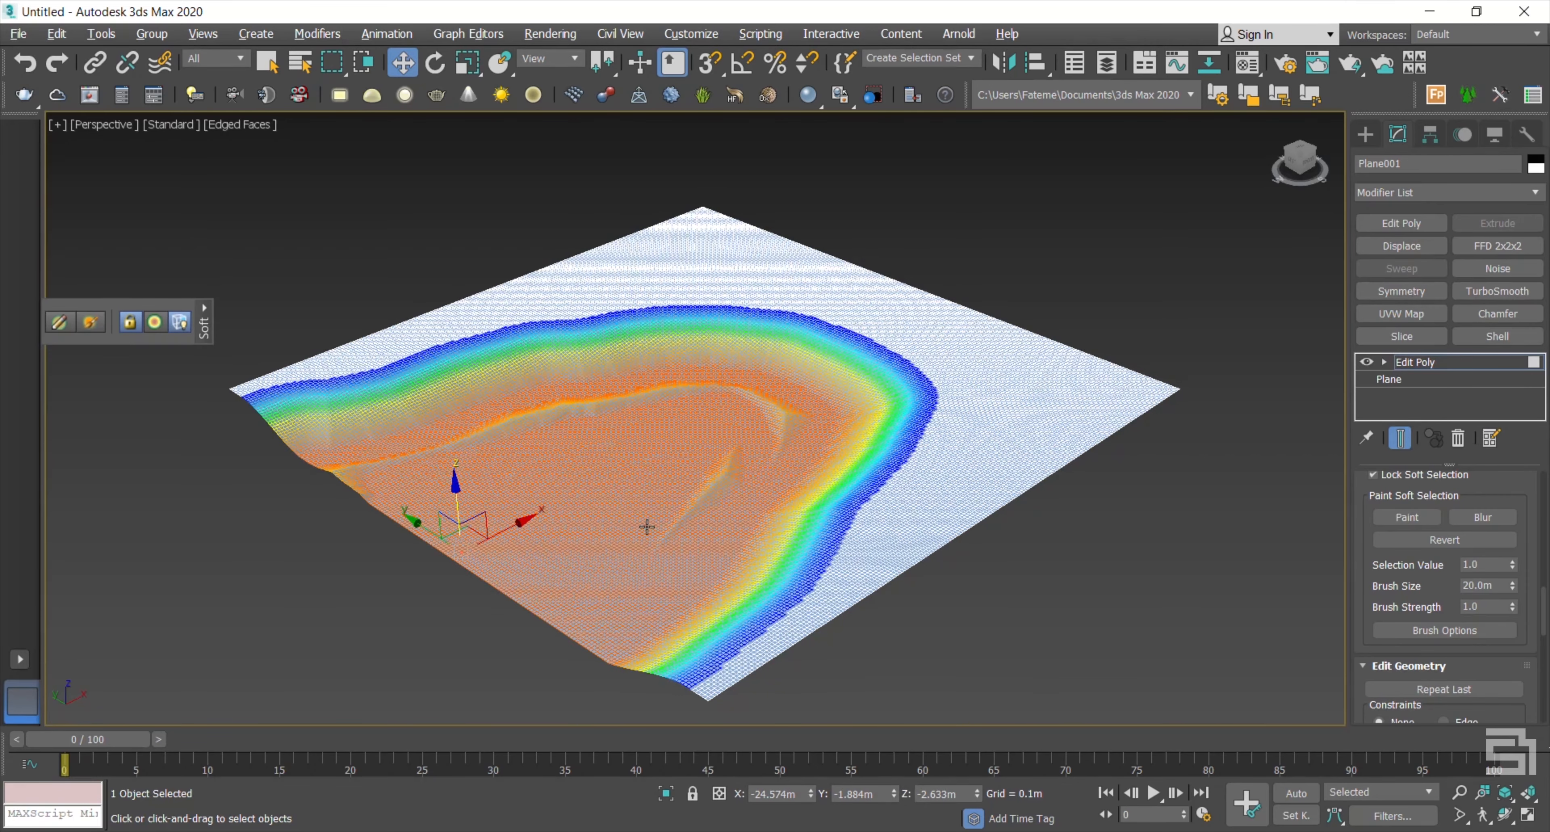
alt+middle_drag(647, 526, 492, 490)
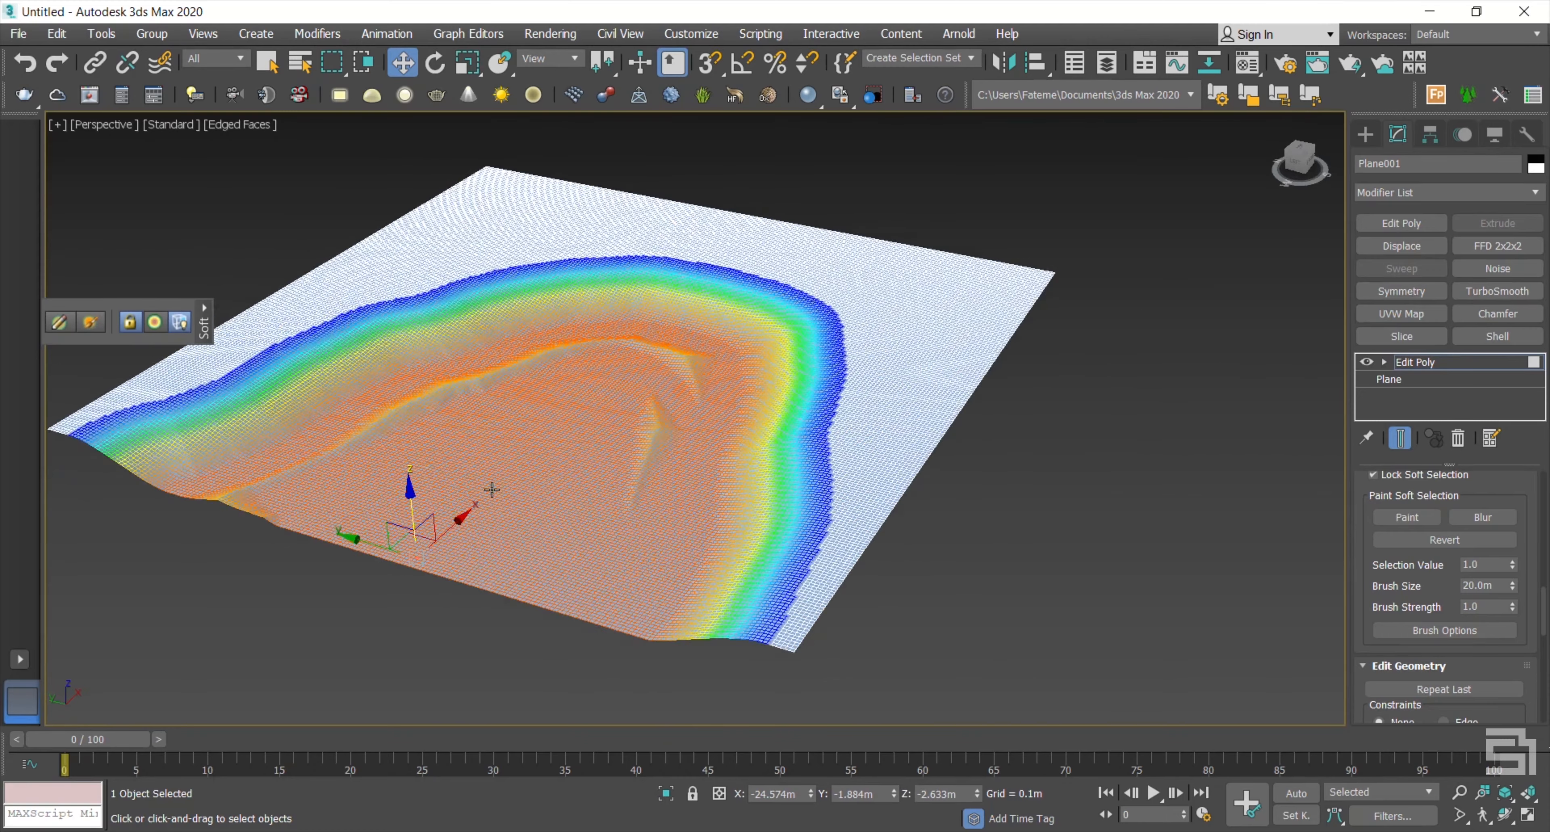
scroll(492, 491, up, 3)
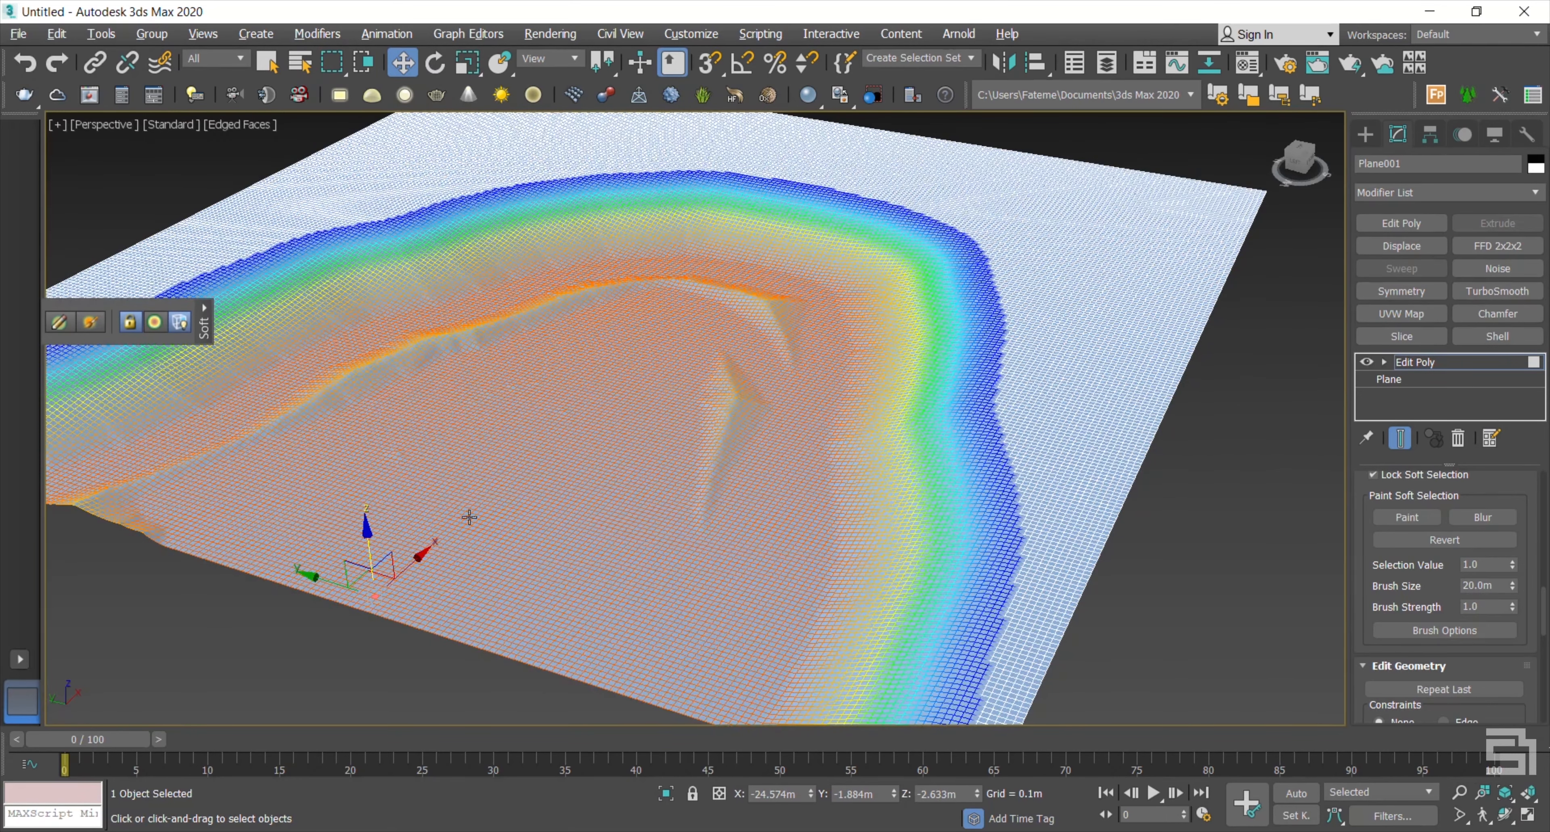
drag(365, 536, 363, 537)
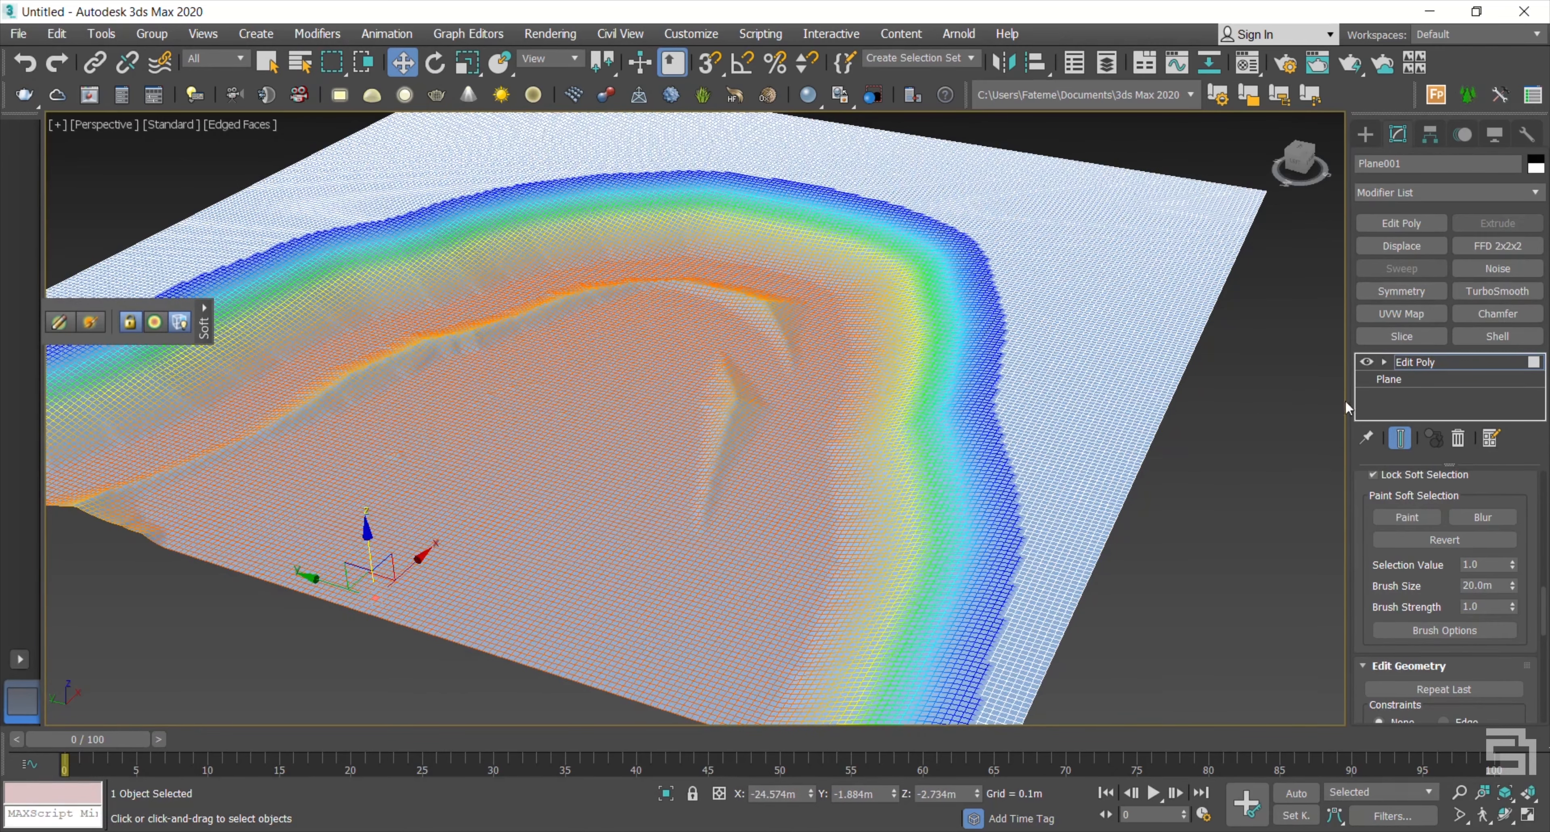
click(1421, 363)
scroll(699, 498, down, 3)
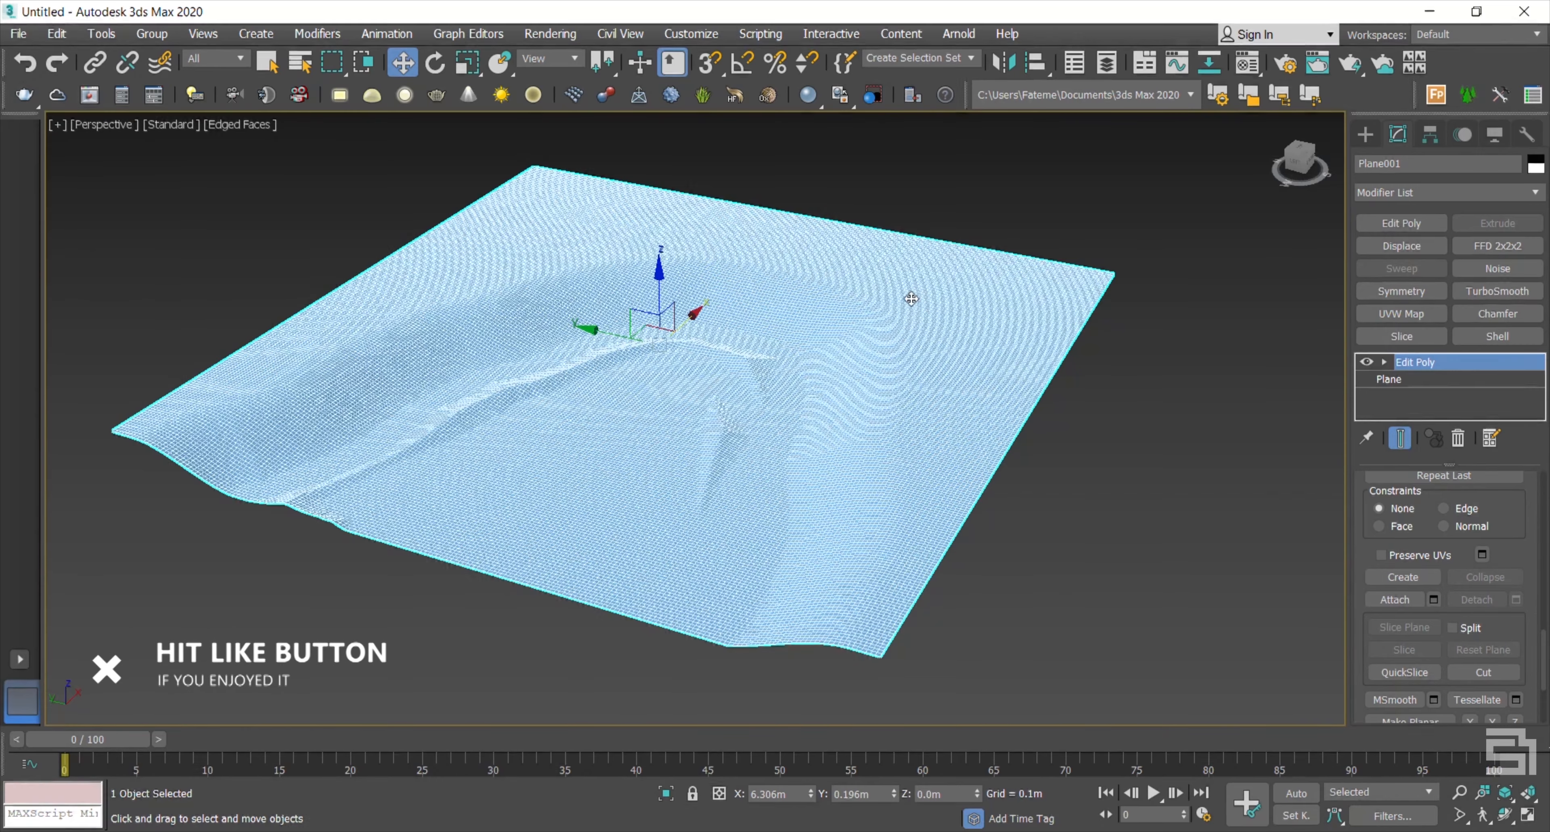
Step: Run the Material_Texture_Loader_v1.24.mse script and approve its installation
click(765, 34)
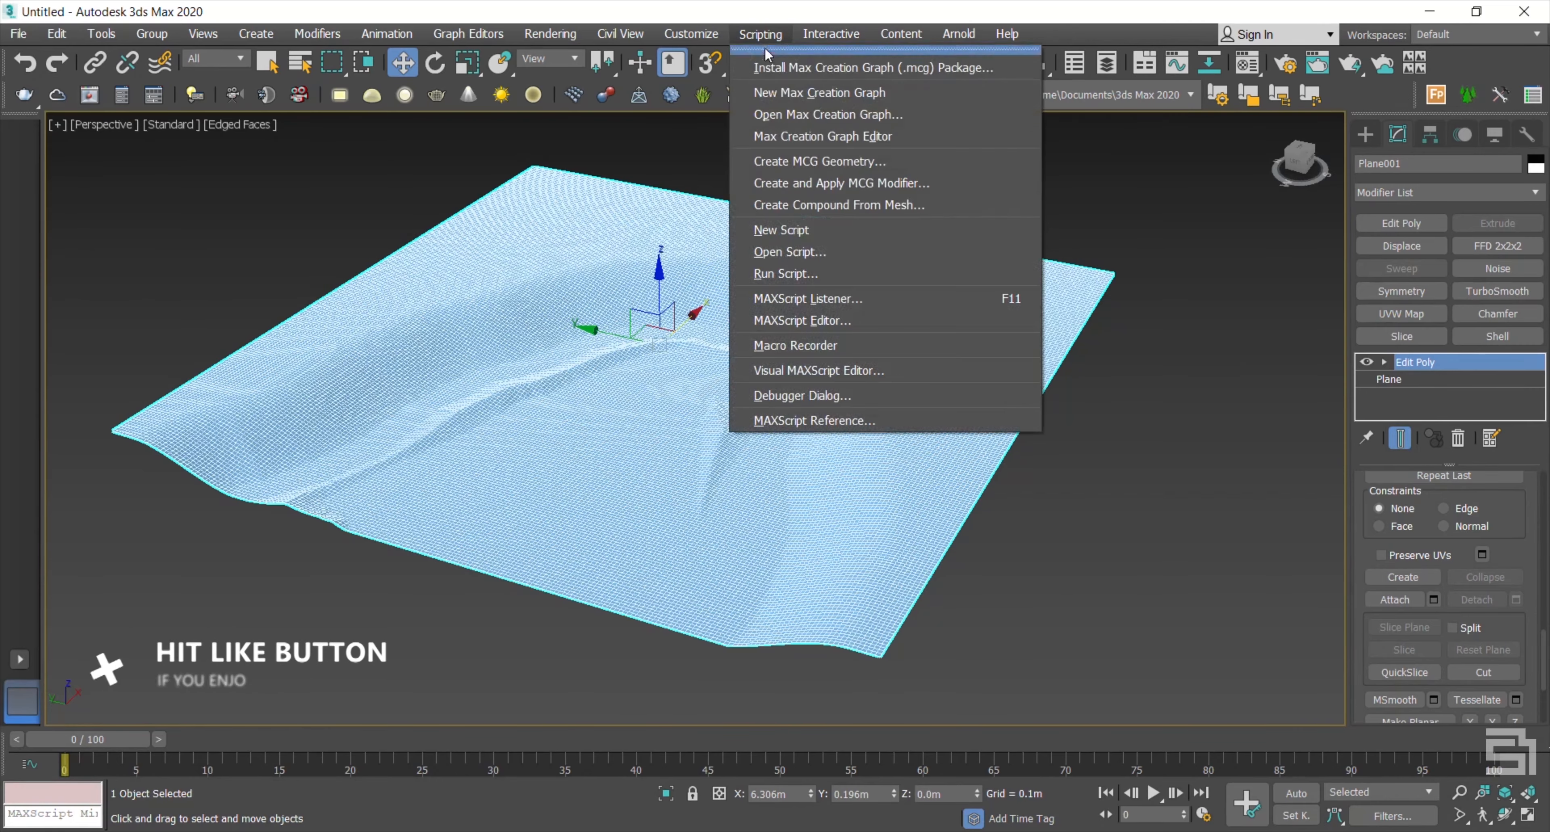
click(795, 267)
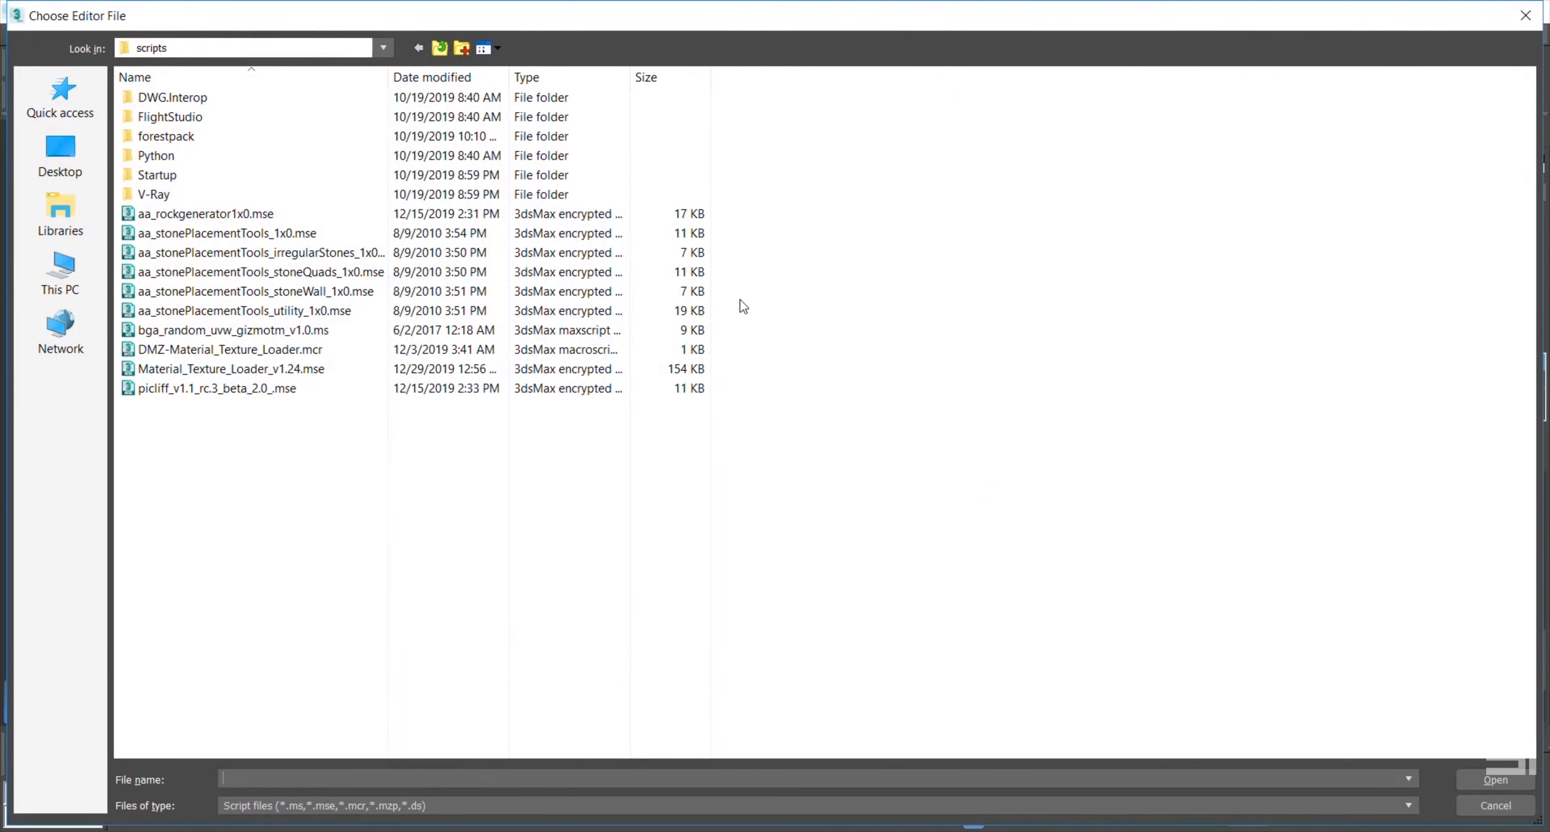
click(252, 367)
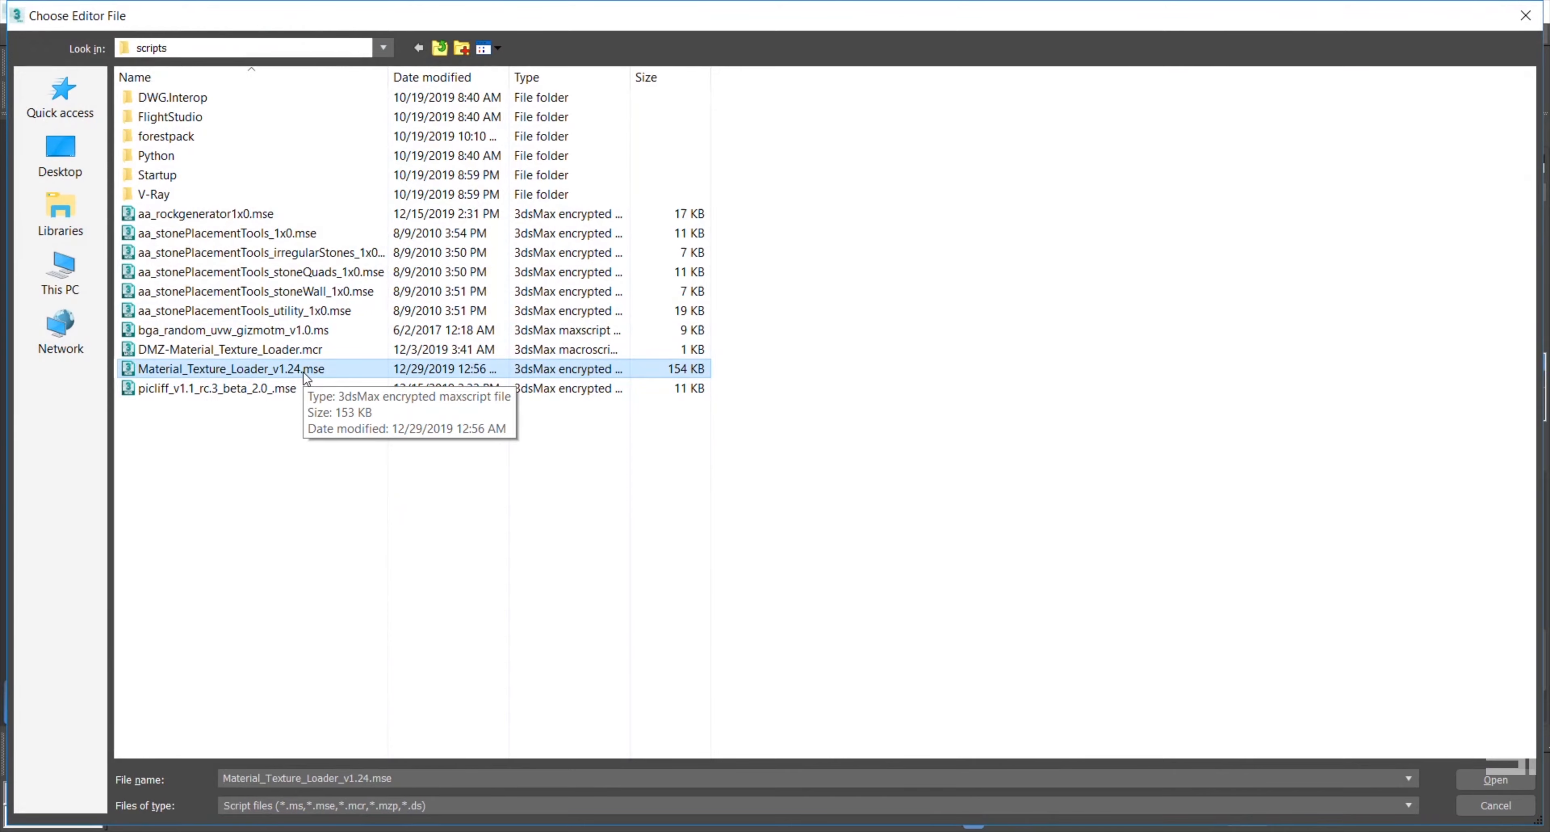
click(1508, 788)
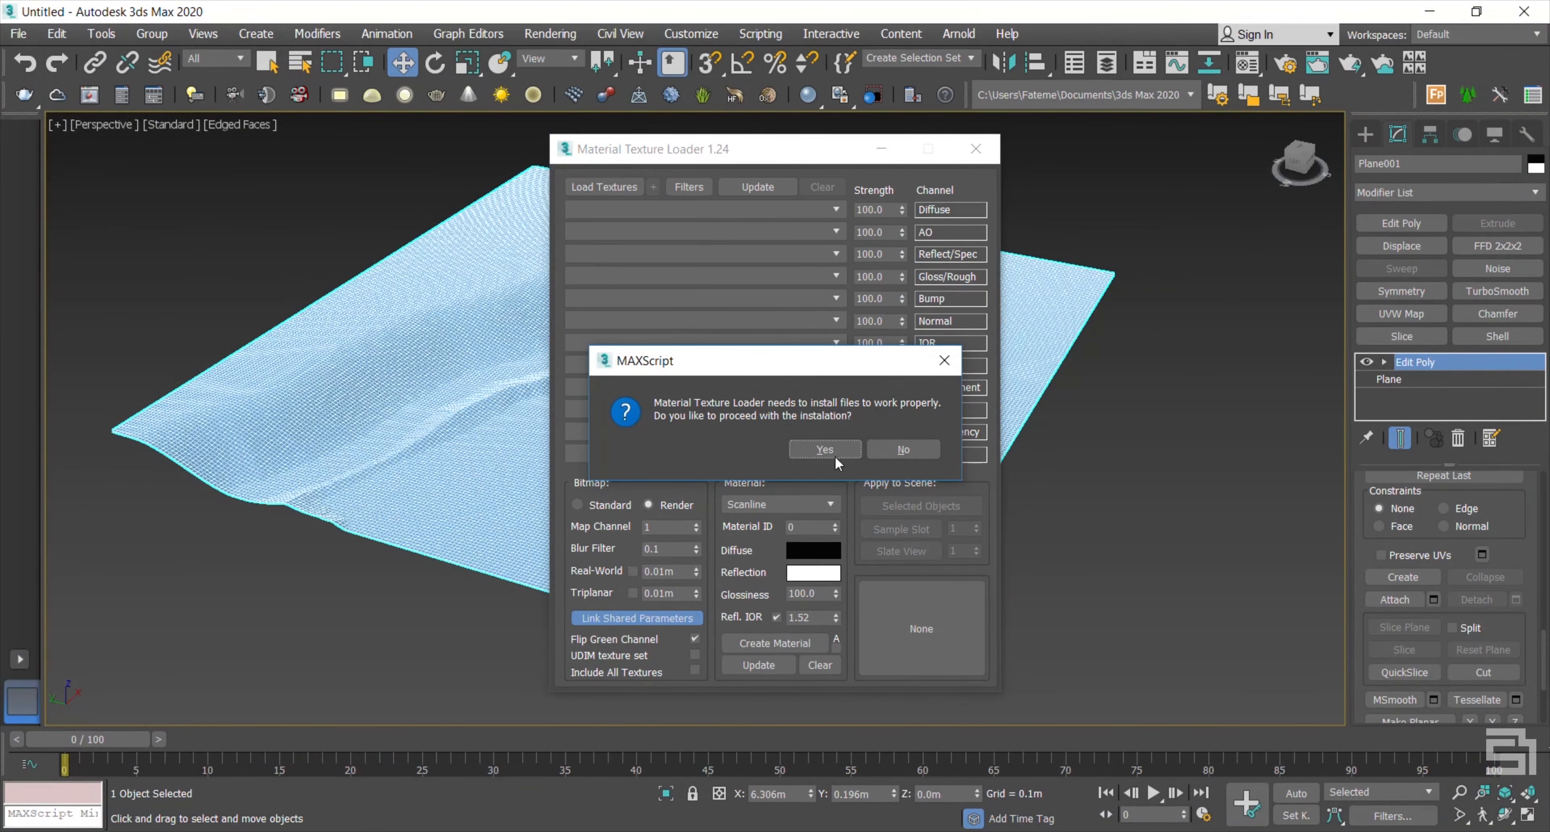
click(835, 450)
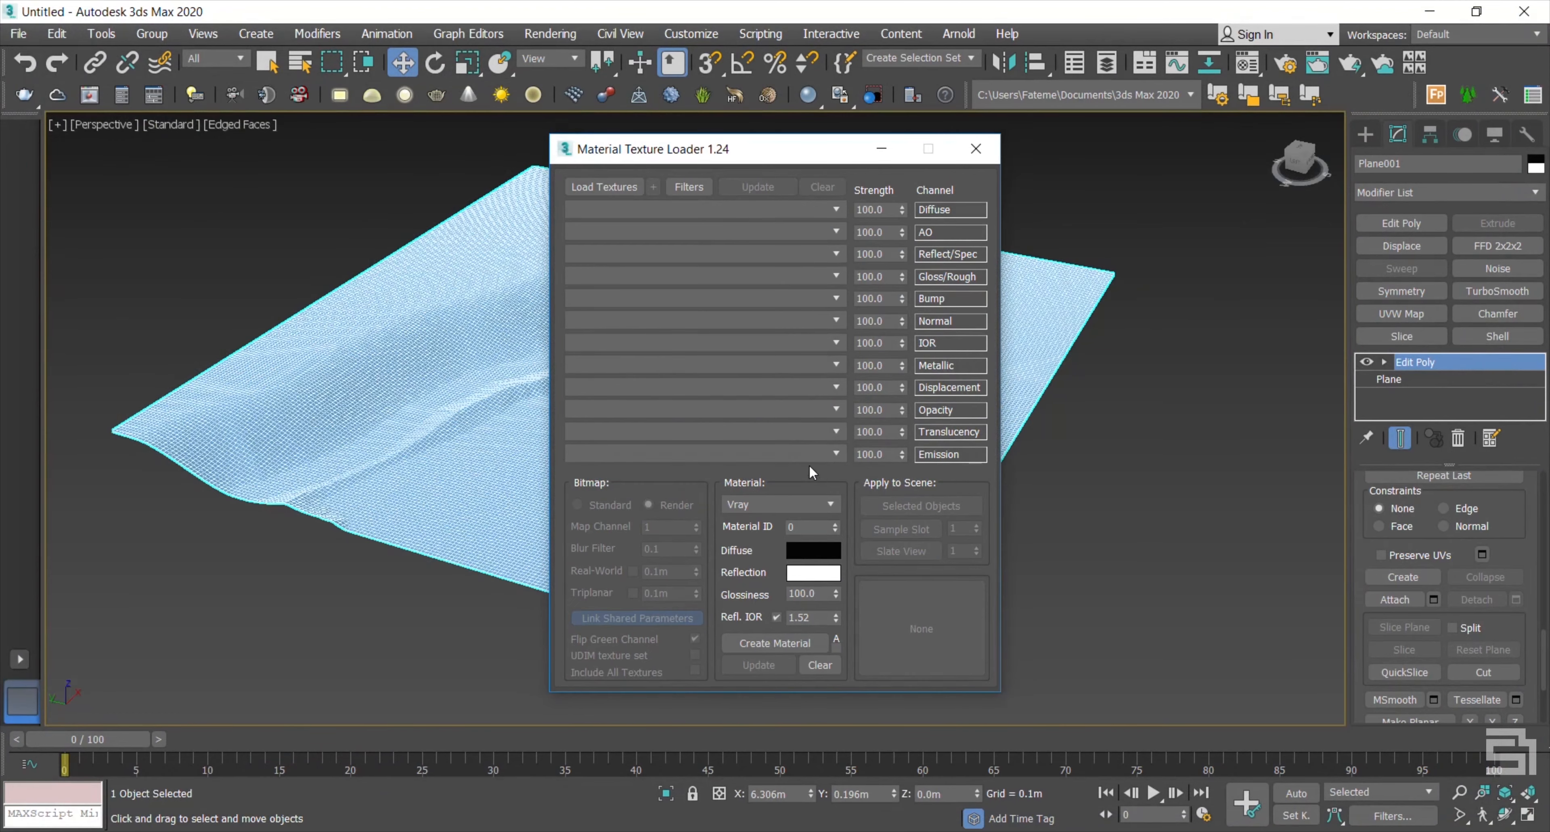
Step: Load the eleven 8k soil textures (AO, Bump, Color, Depth, Gloss, Normal, Roughness) into the loader channels
click(632, 190)
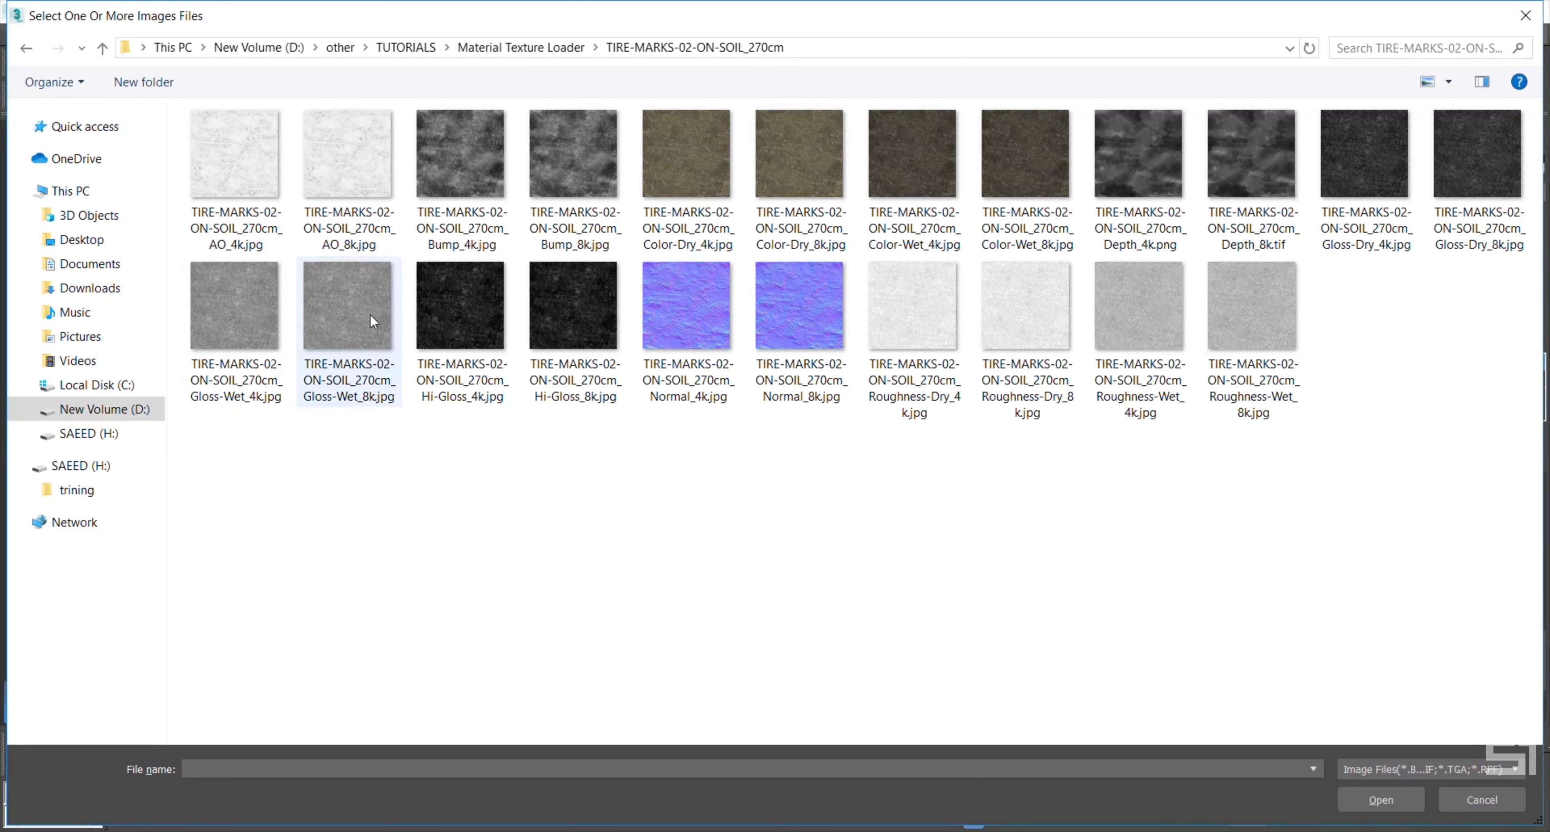
click(363, 179)
ctrl+click(592, 170)
ctrl+click(809, 162)
ctrl+click(1000, 172)
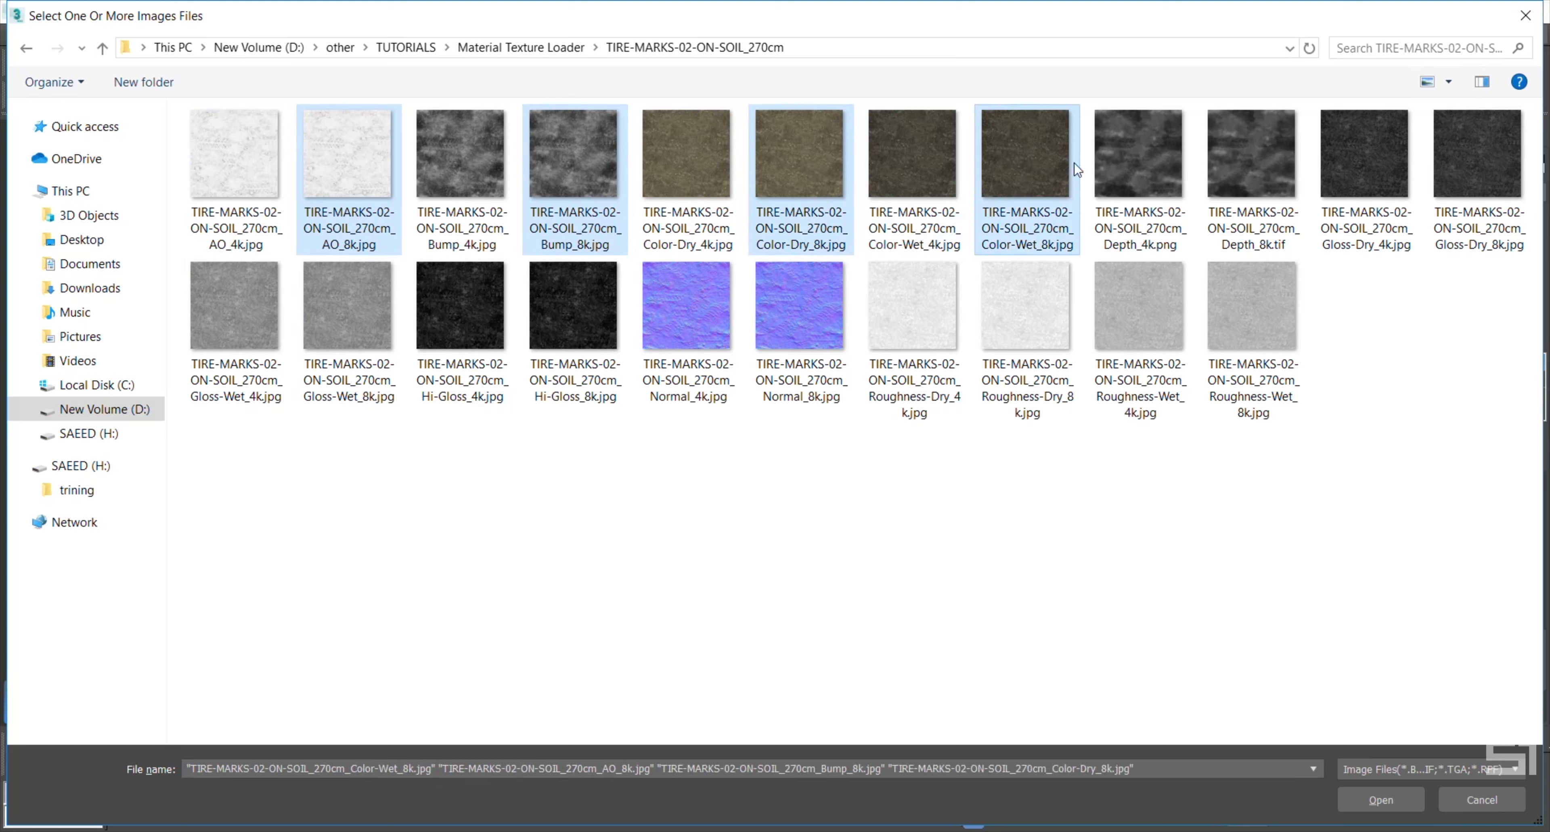
ctrl+click(1266, 161)
ctrl+click(1463, 161)
ctrl+click(339, 325)
ctrl+click(593, 325)
ctrl+click(792, 332)
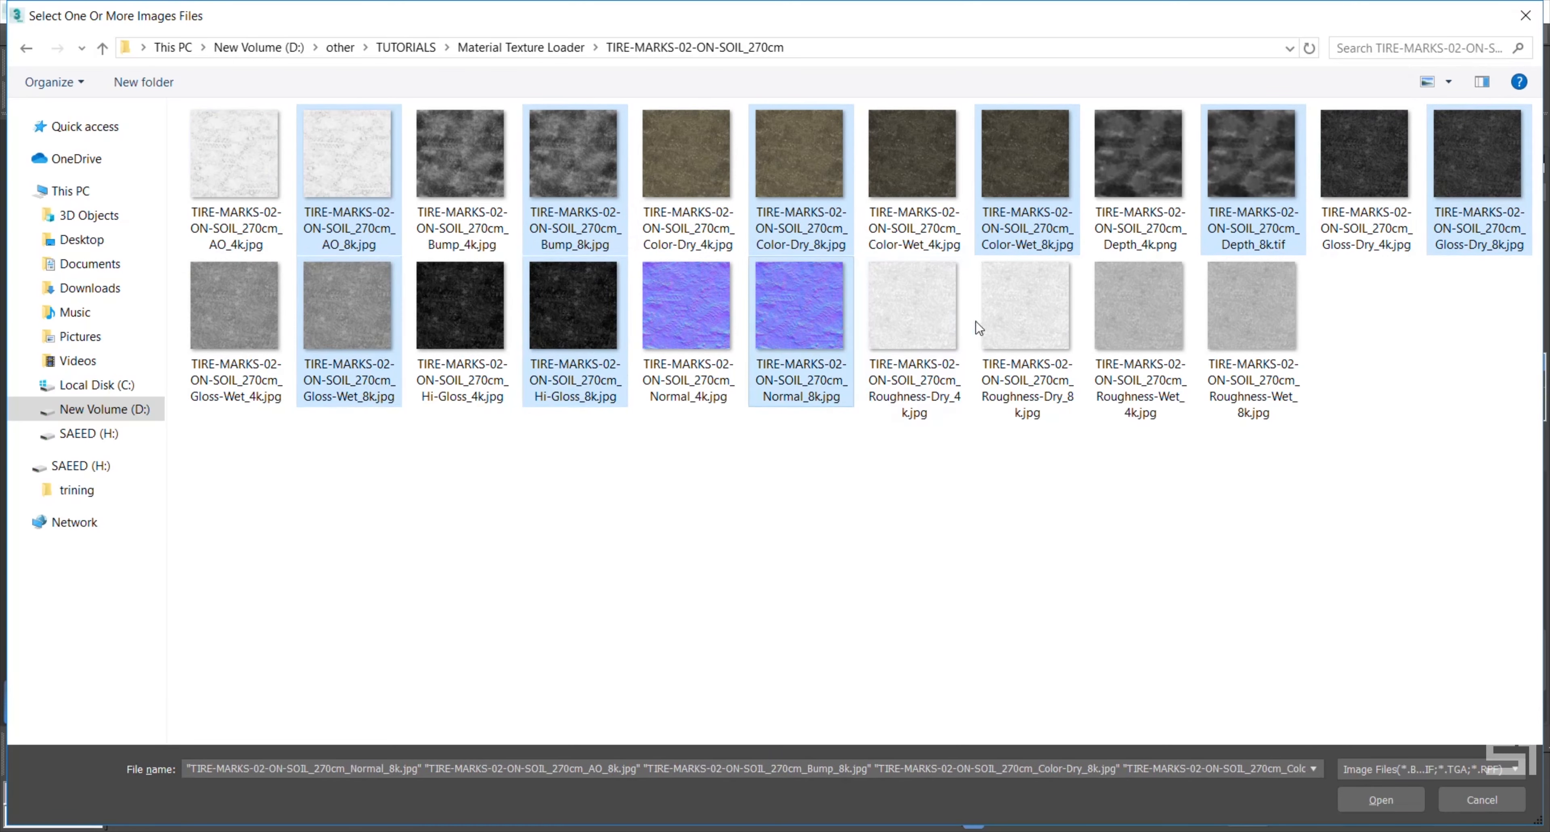
ctrl+click(1017, 319)
ctrl+click(1262, 302)
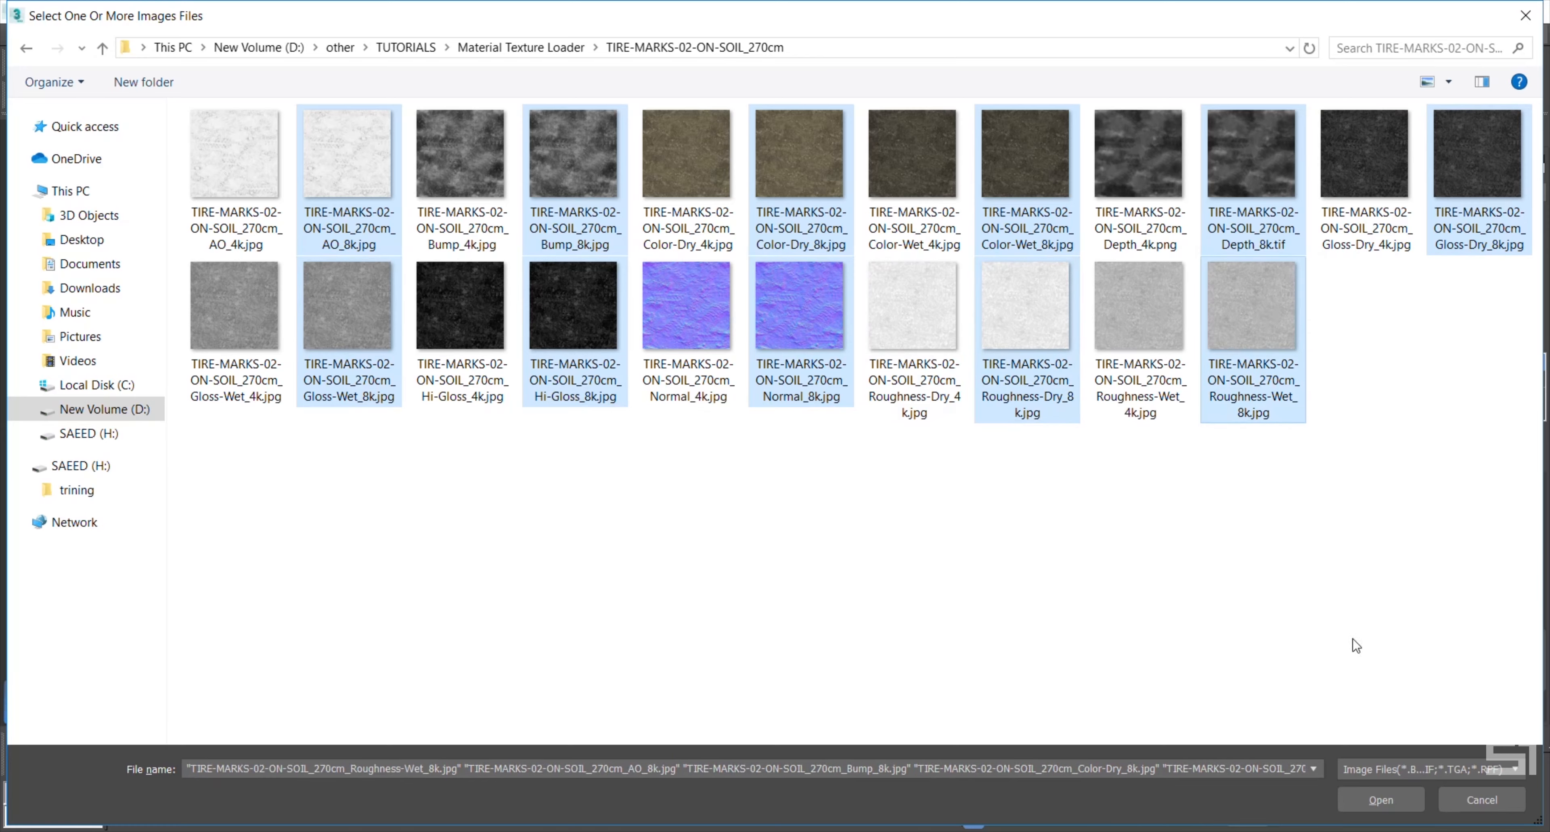
click(1408, 805)
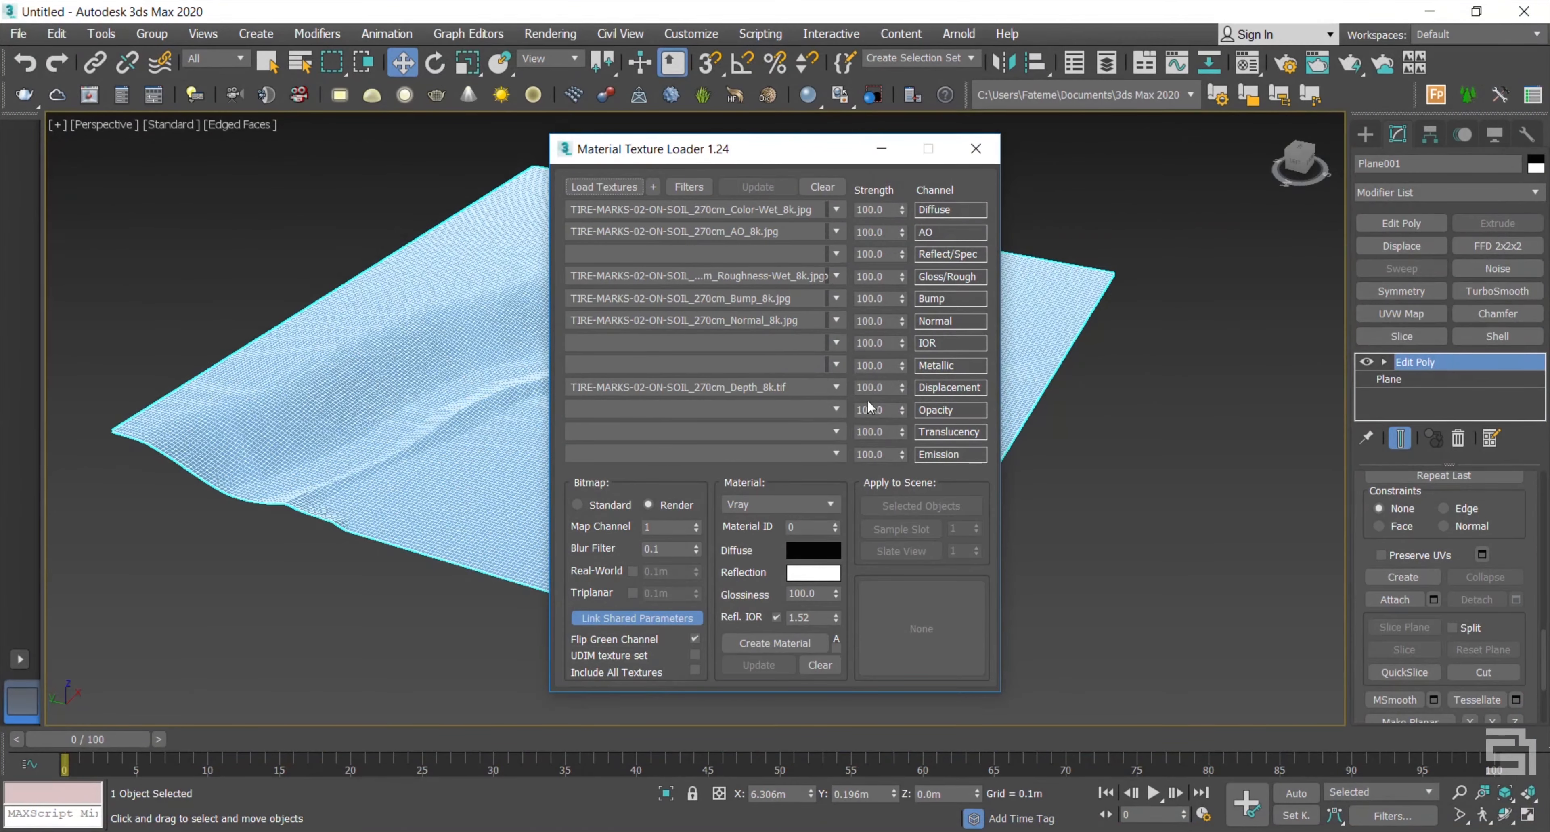
double_click(888, 390)
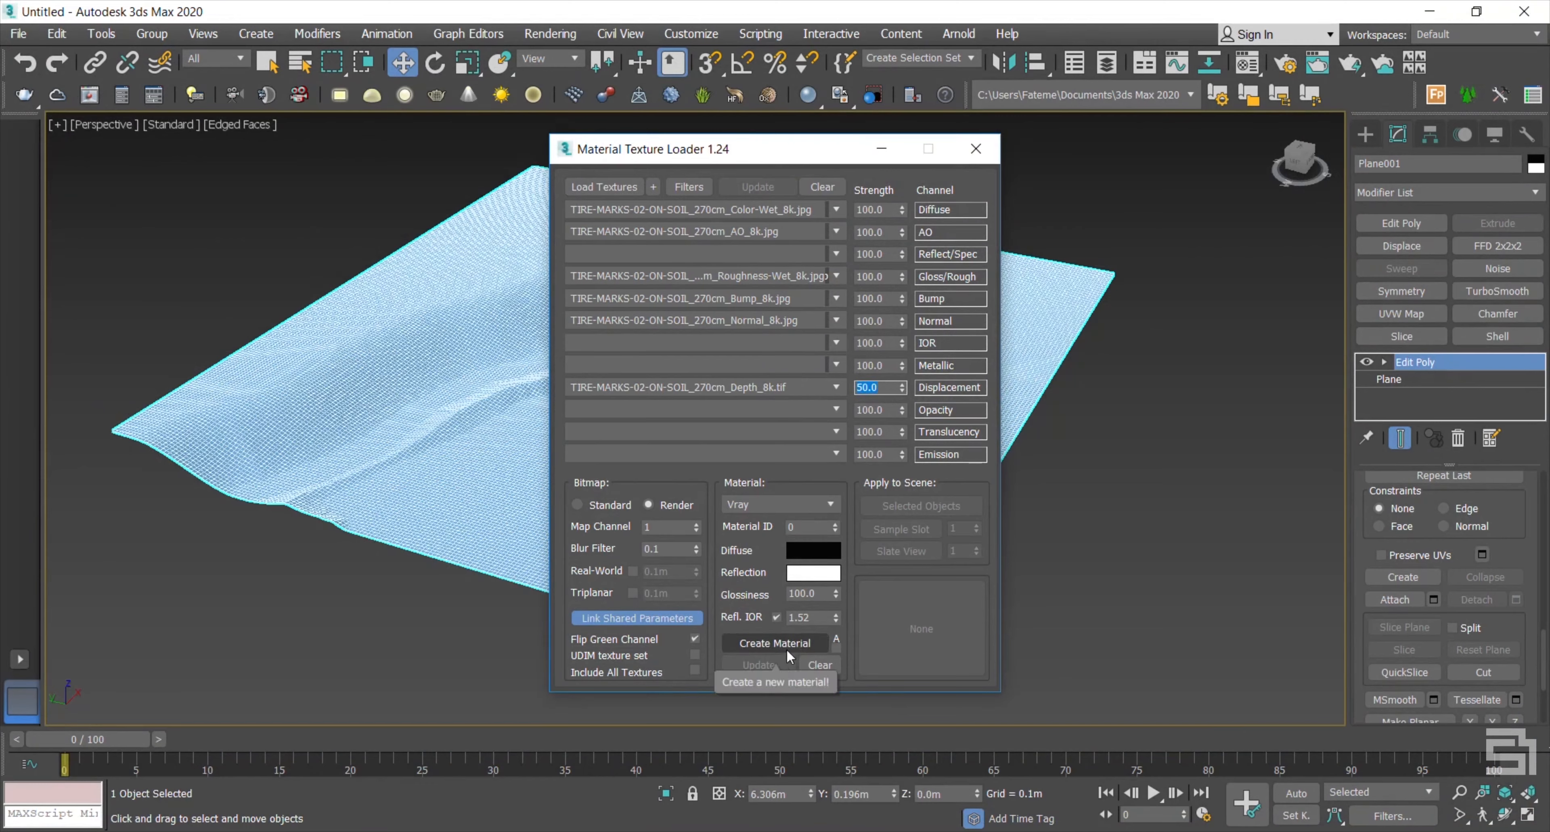
Step: Create the V-Ray material TIRE-MARKS-02-ON-SOIL_270cm_ with its default name and open the Material Editor
click(766, 643)
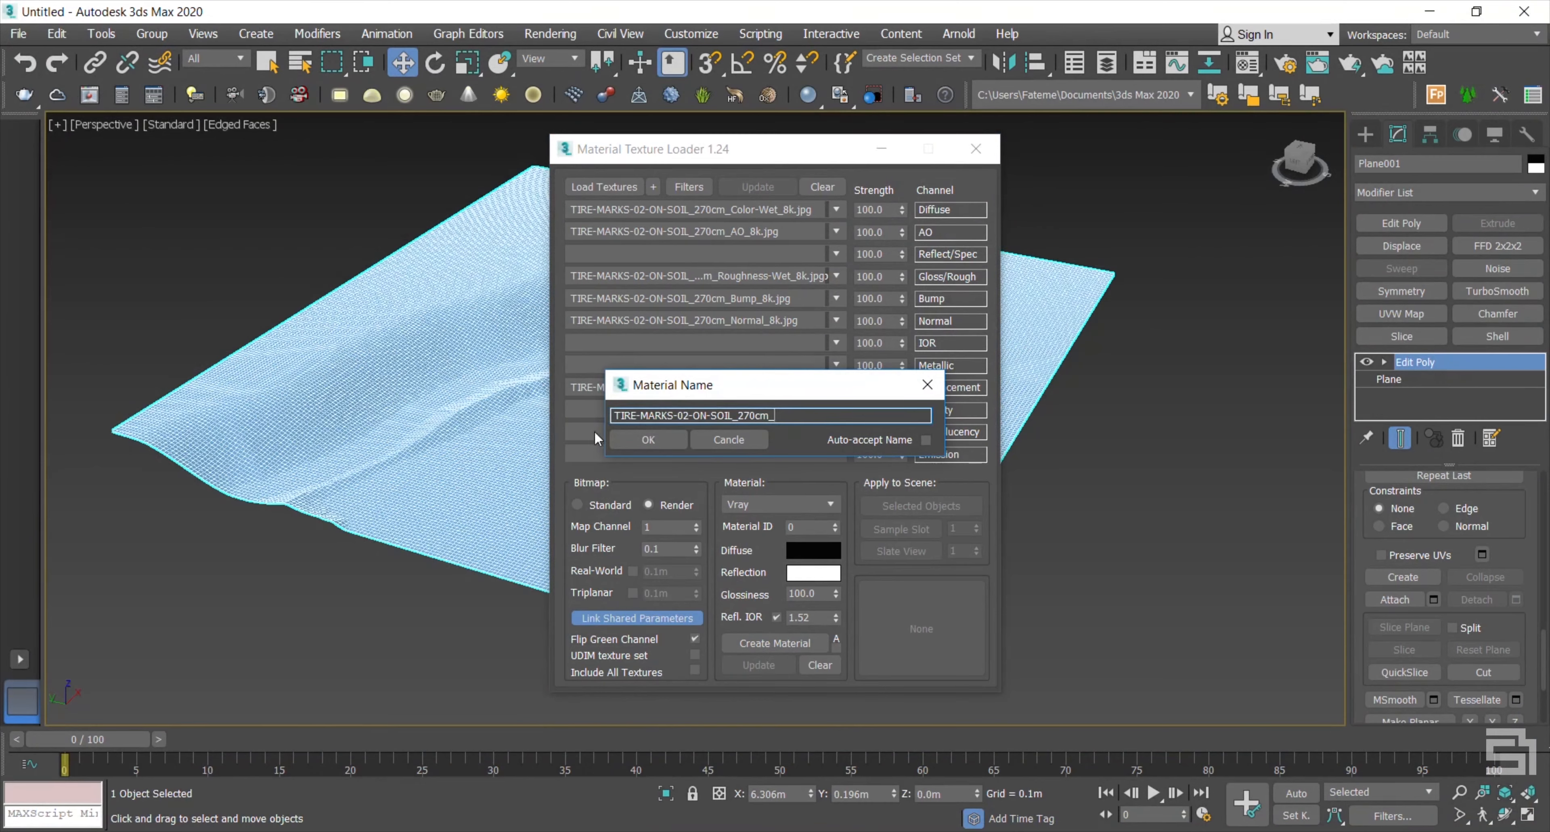
click(644, 439)
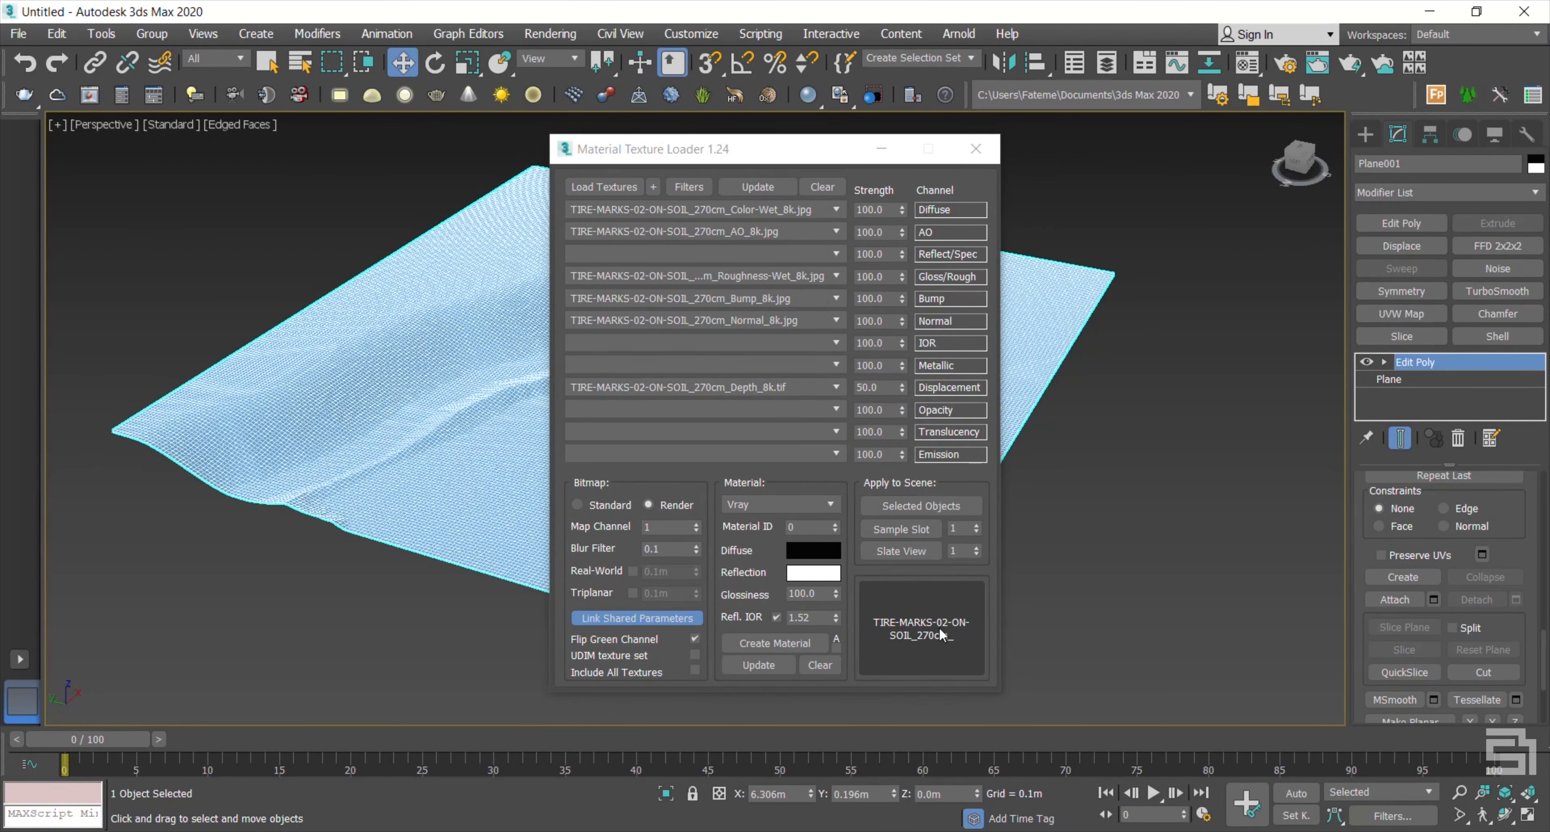
drag(938, 629, 1074, 592)
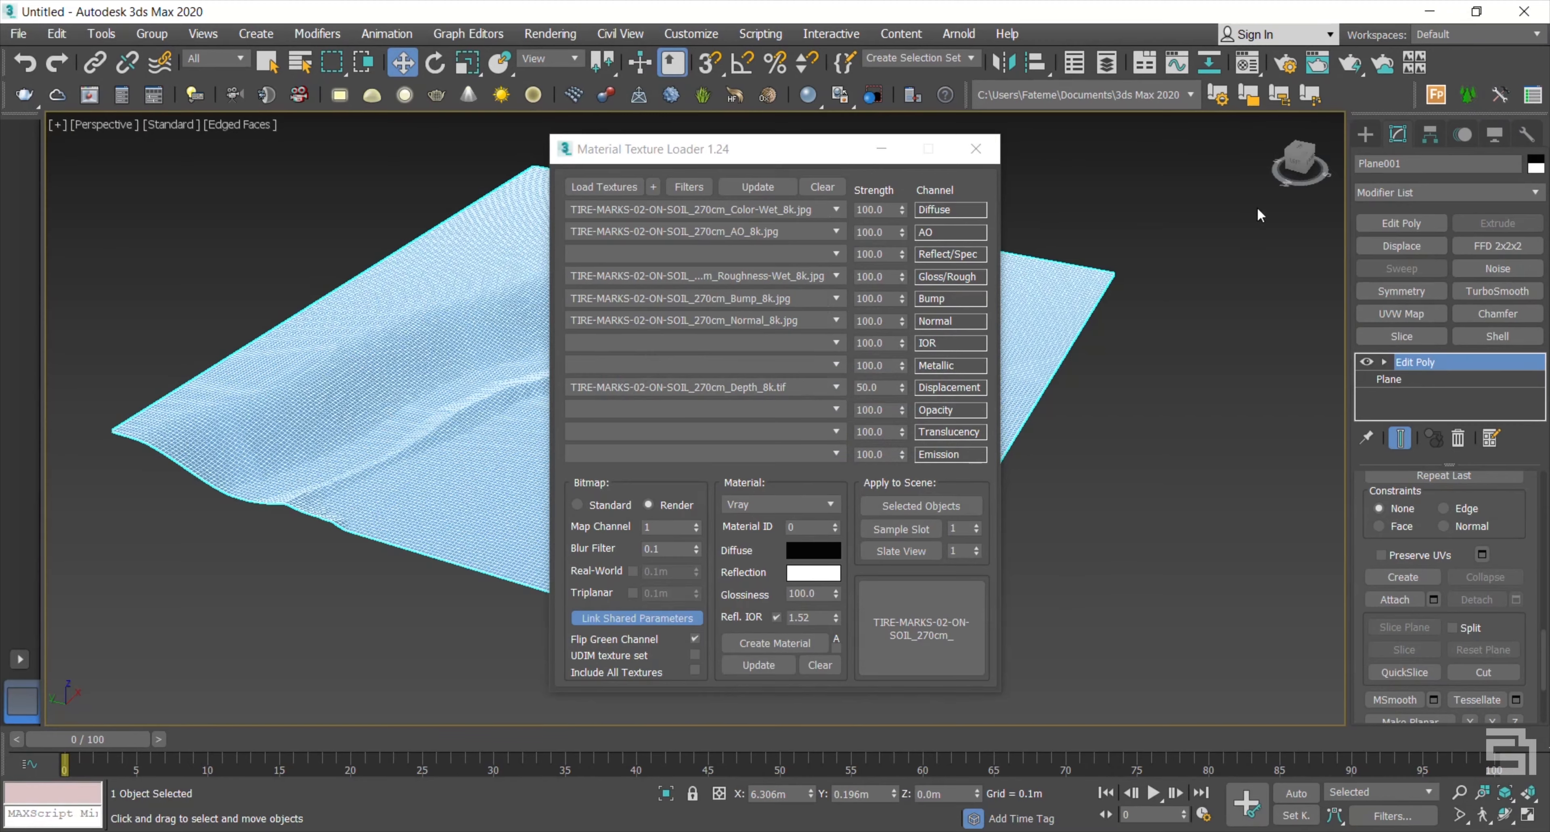
click(1317, 63)
Step: Place the soil material as an instance in the first Material Editor slot and preview it
drag(1210, 47, 1180, 37)
drag(919, 631, 1043, 114)
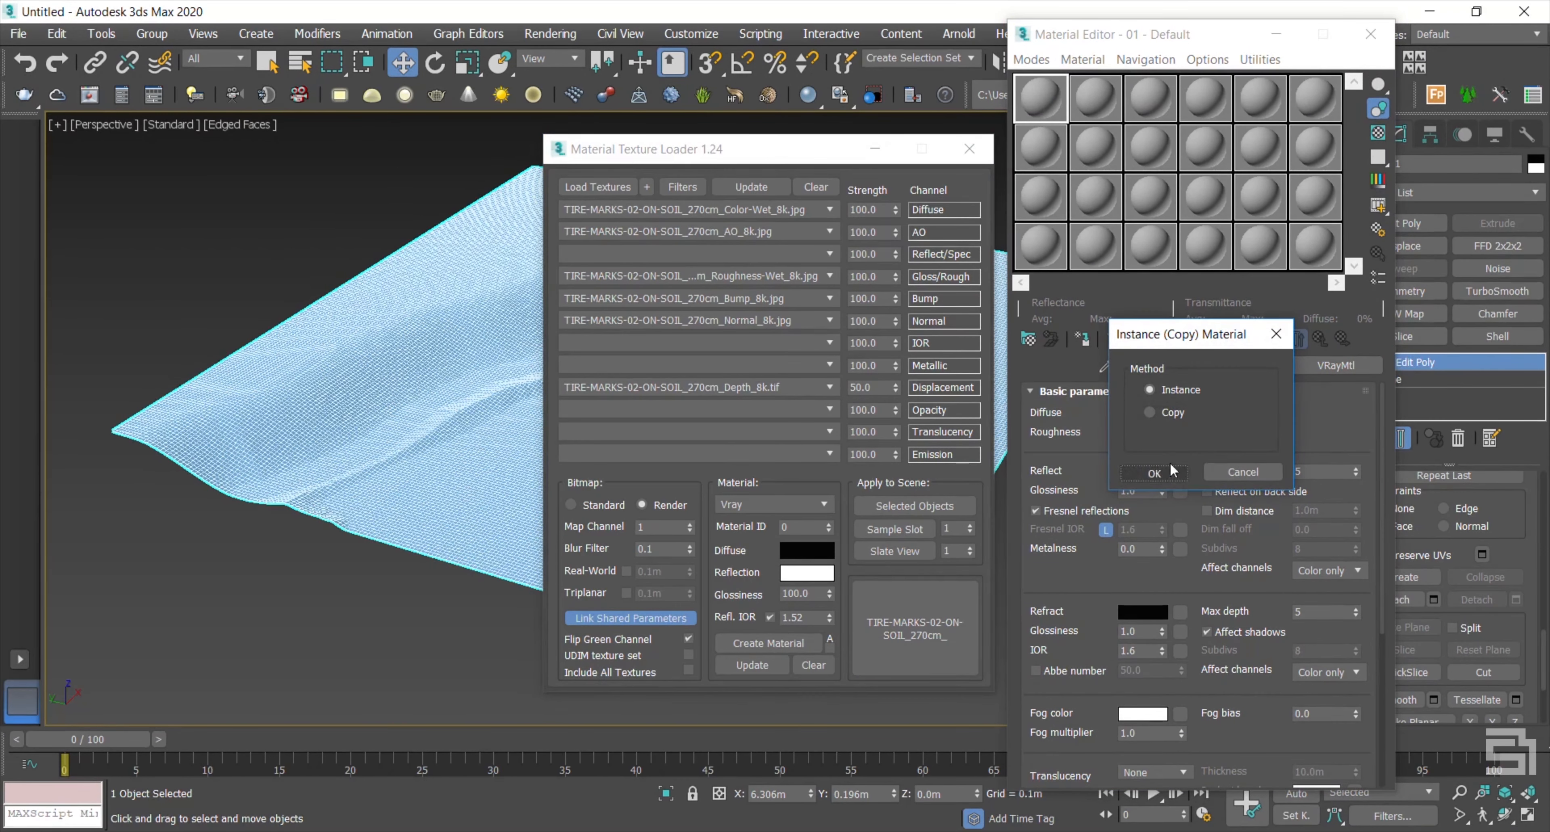
click(1145, 476)
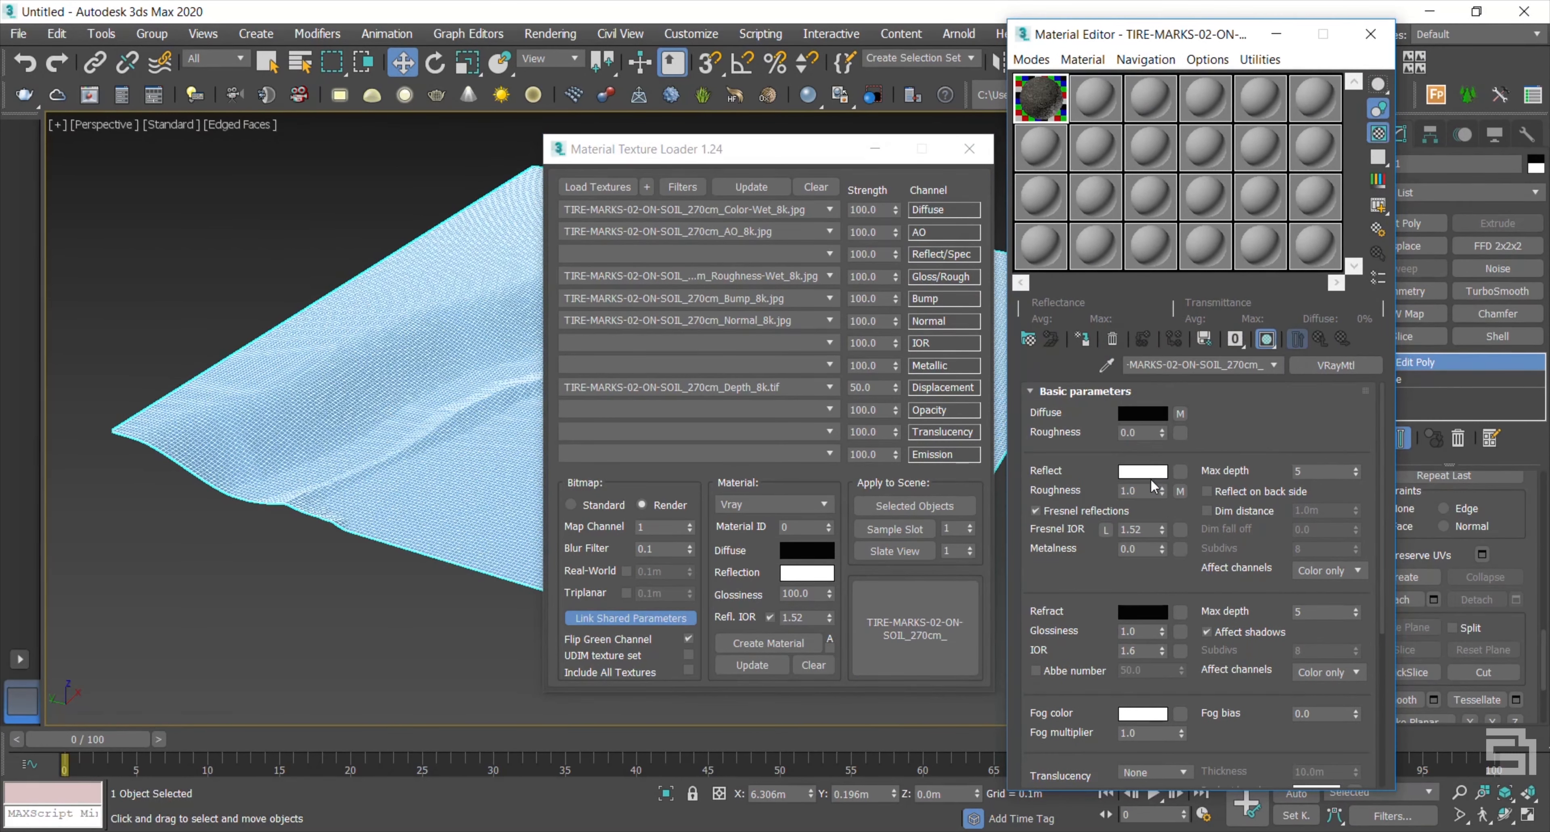
double_click(1038, 103)
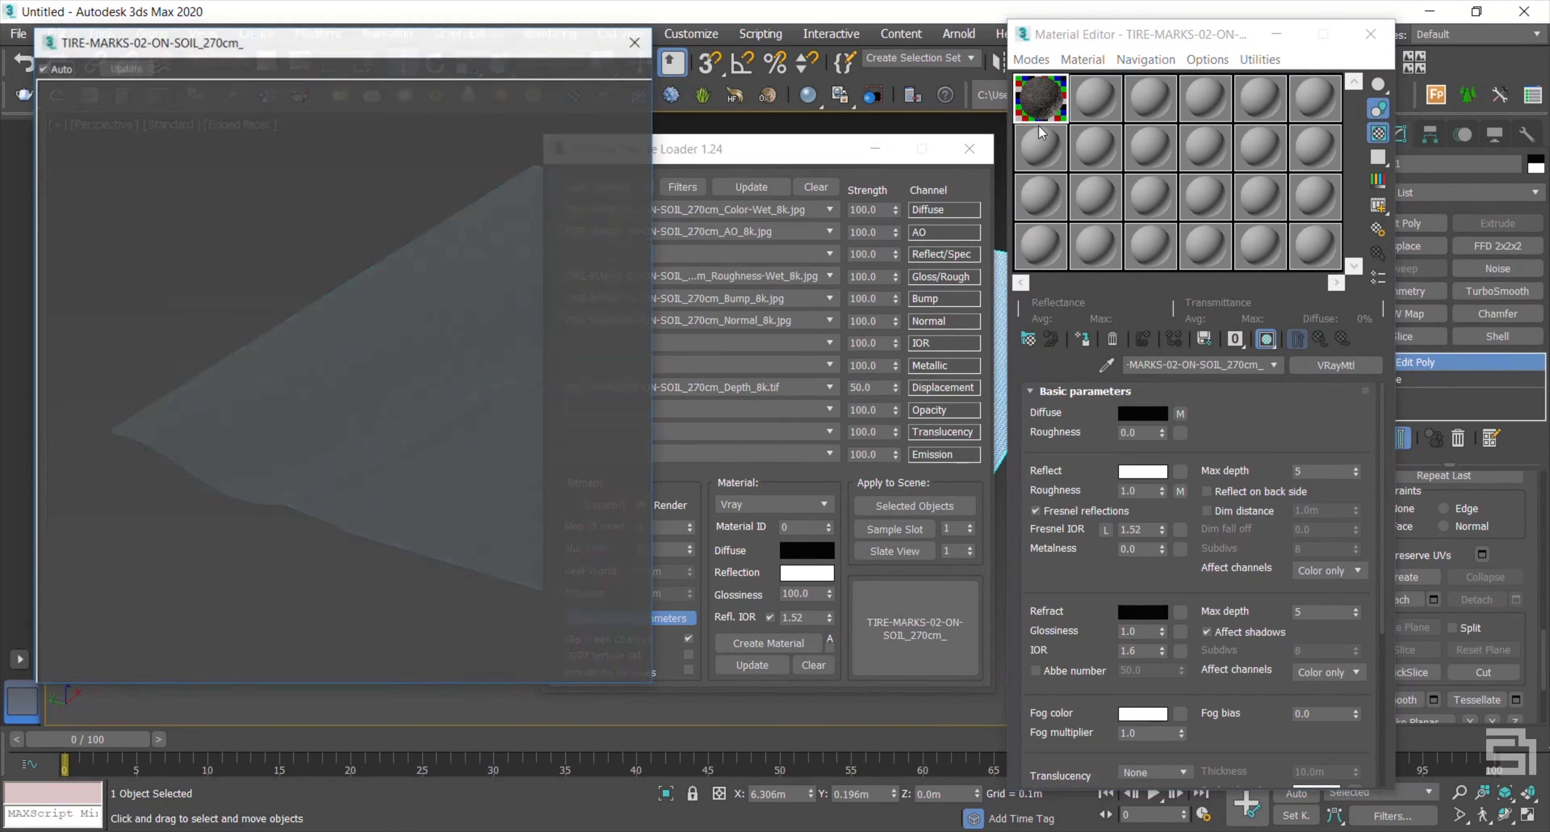
click(636, 41)
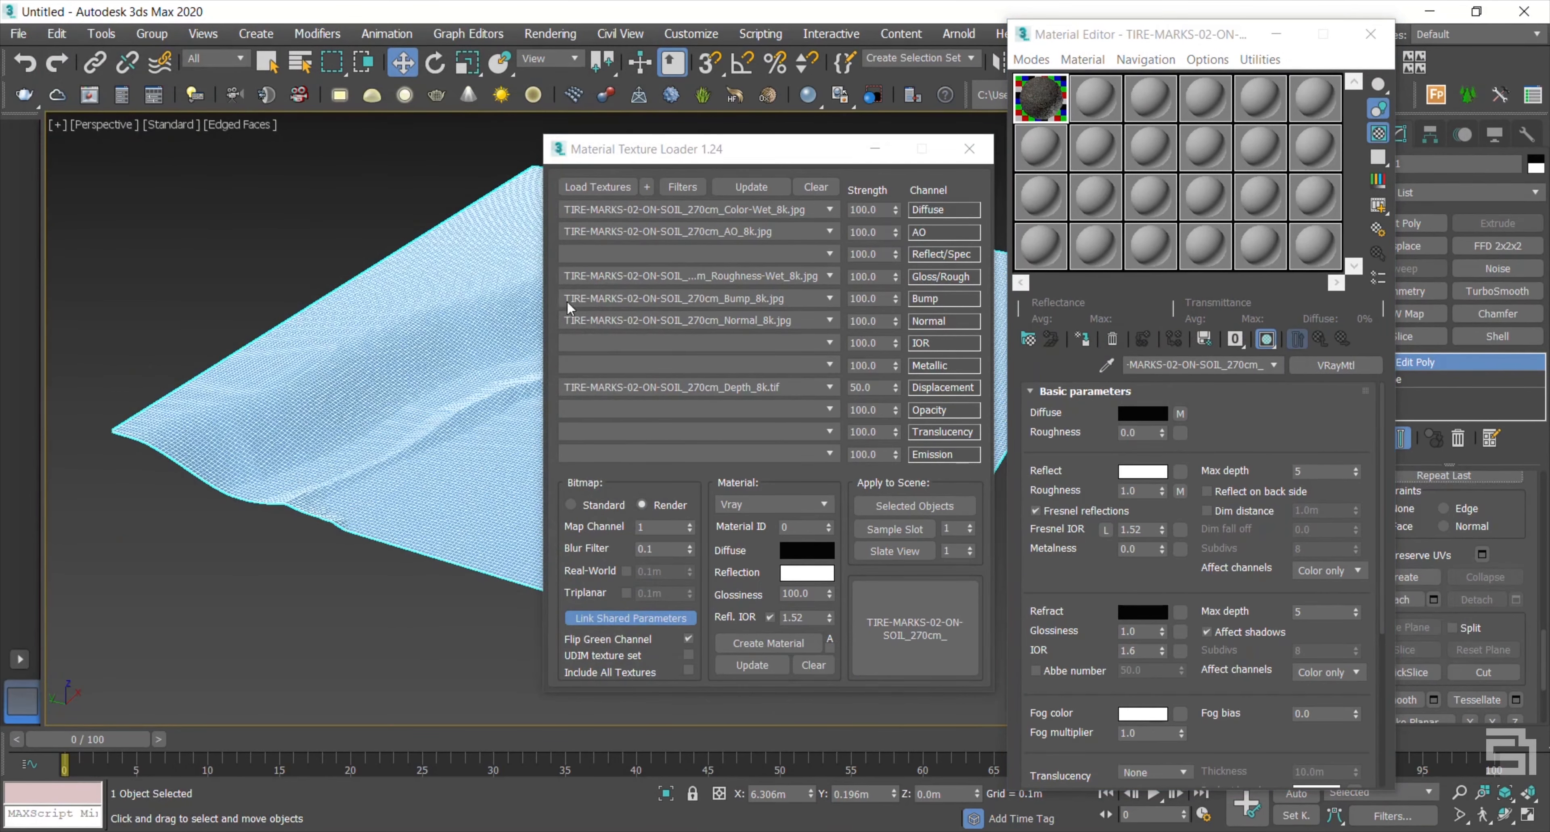
Step: Close the texture loader and assign the soil material to the terrain plane
click(969, 149)
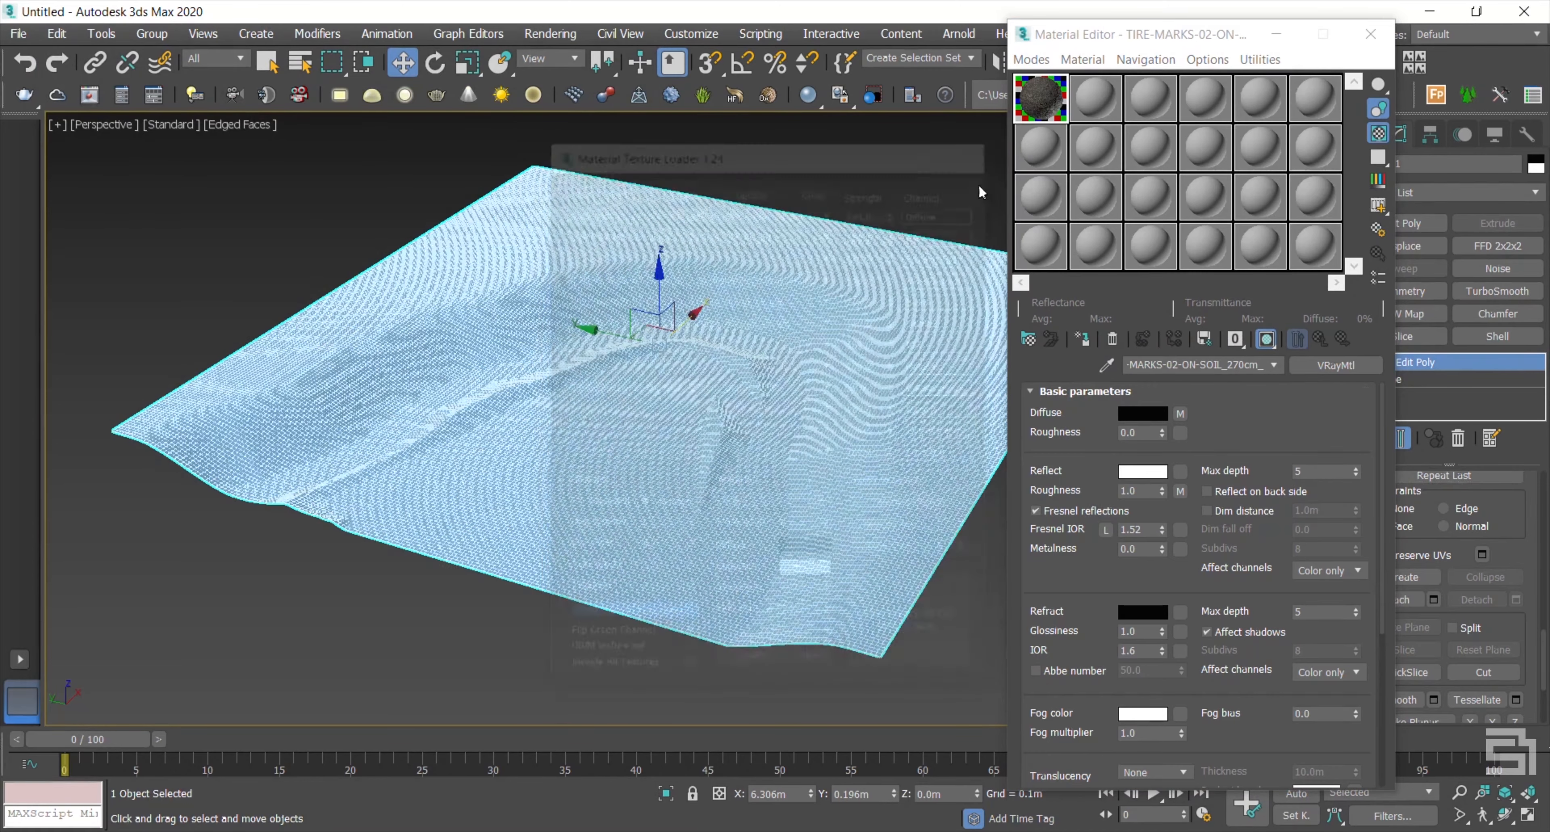
drag(1140, 38, 1077, 42)
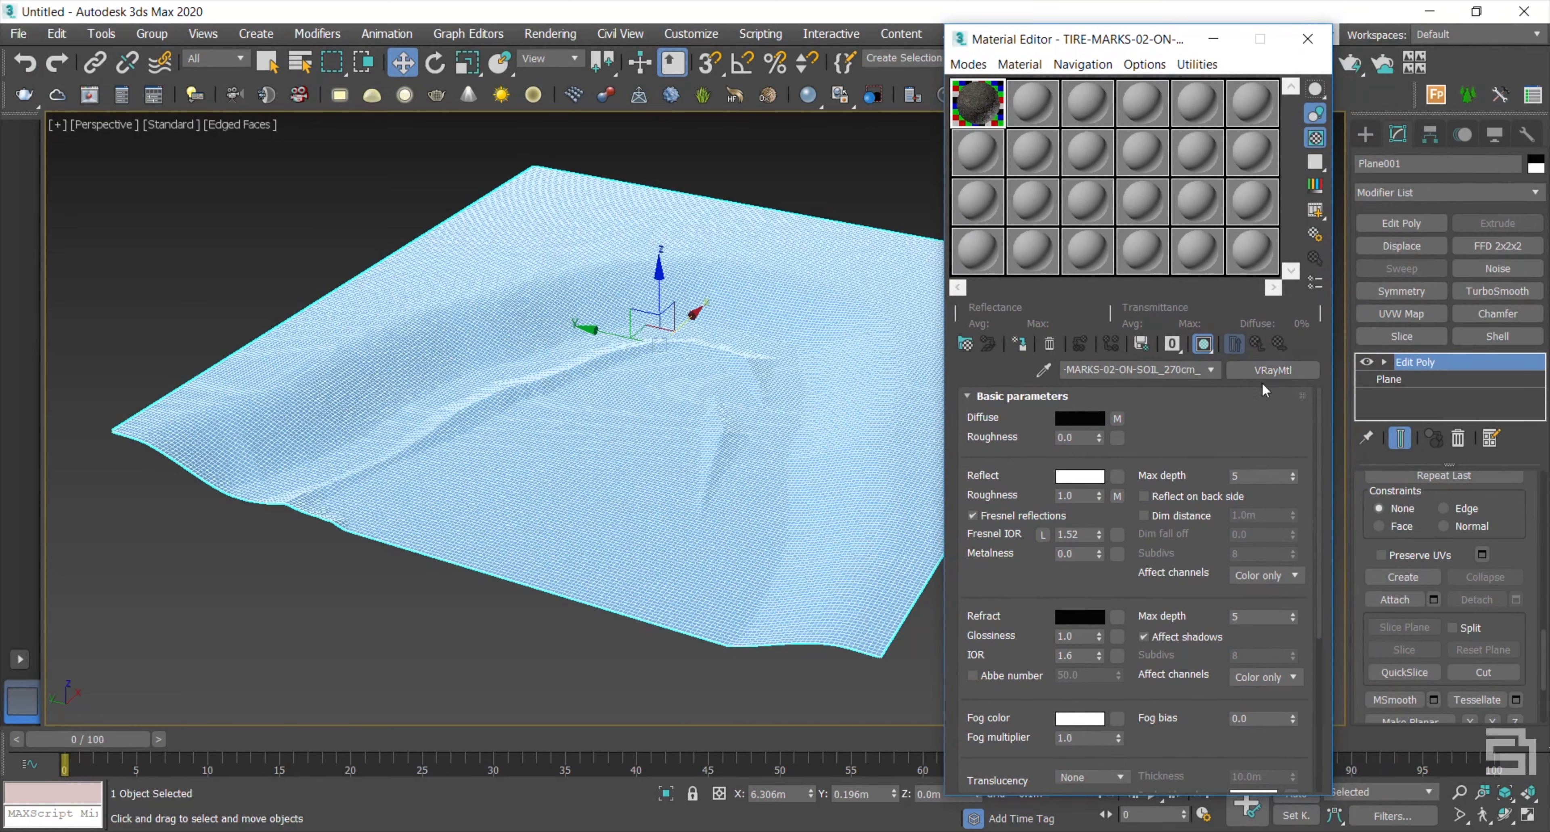
click(1019, 345)
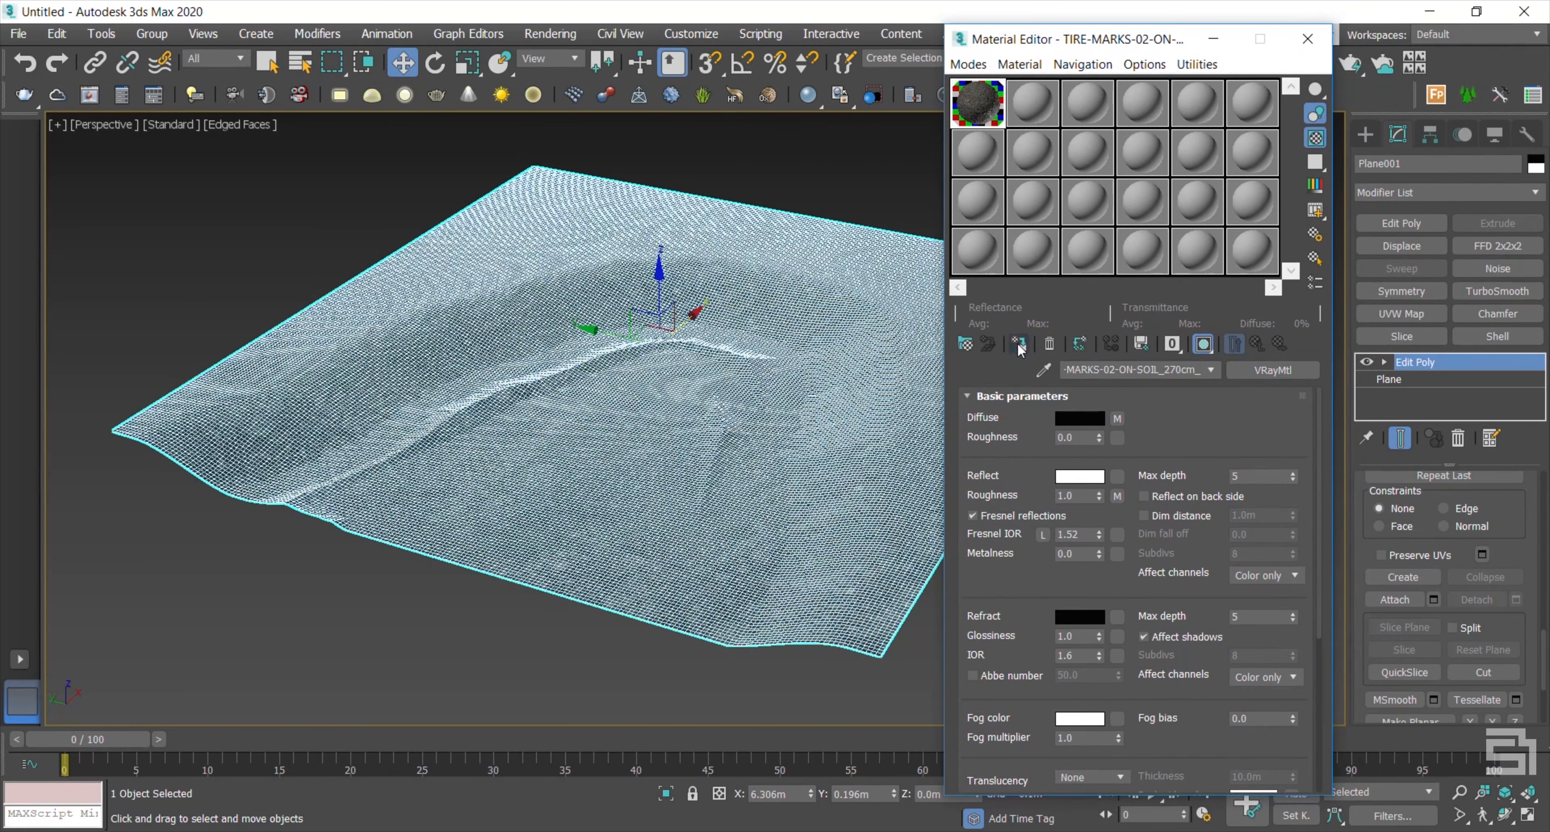
key(F4)
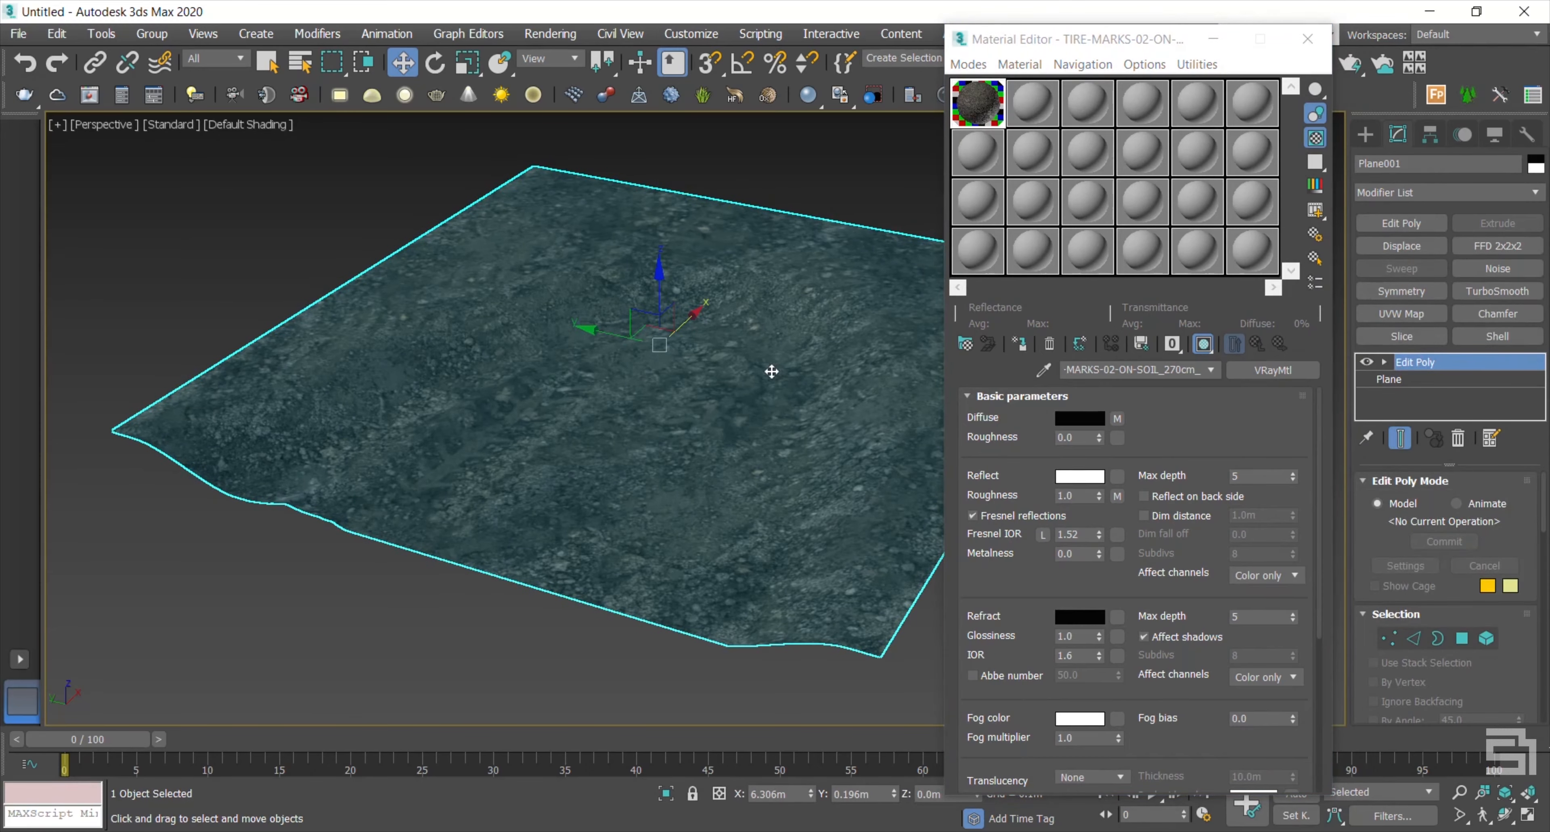
key(F4)
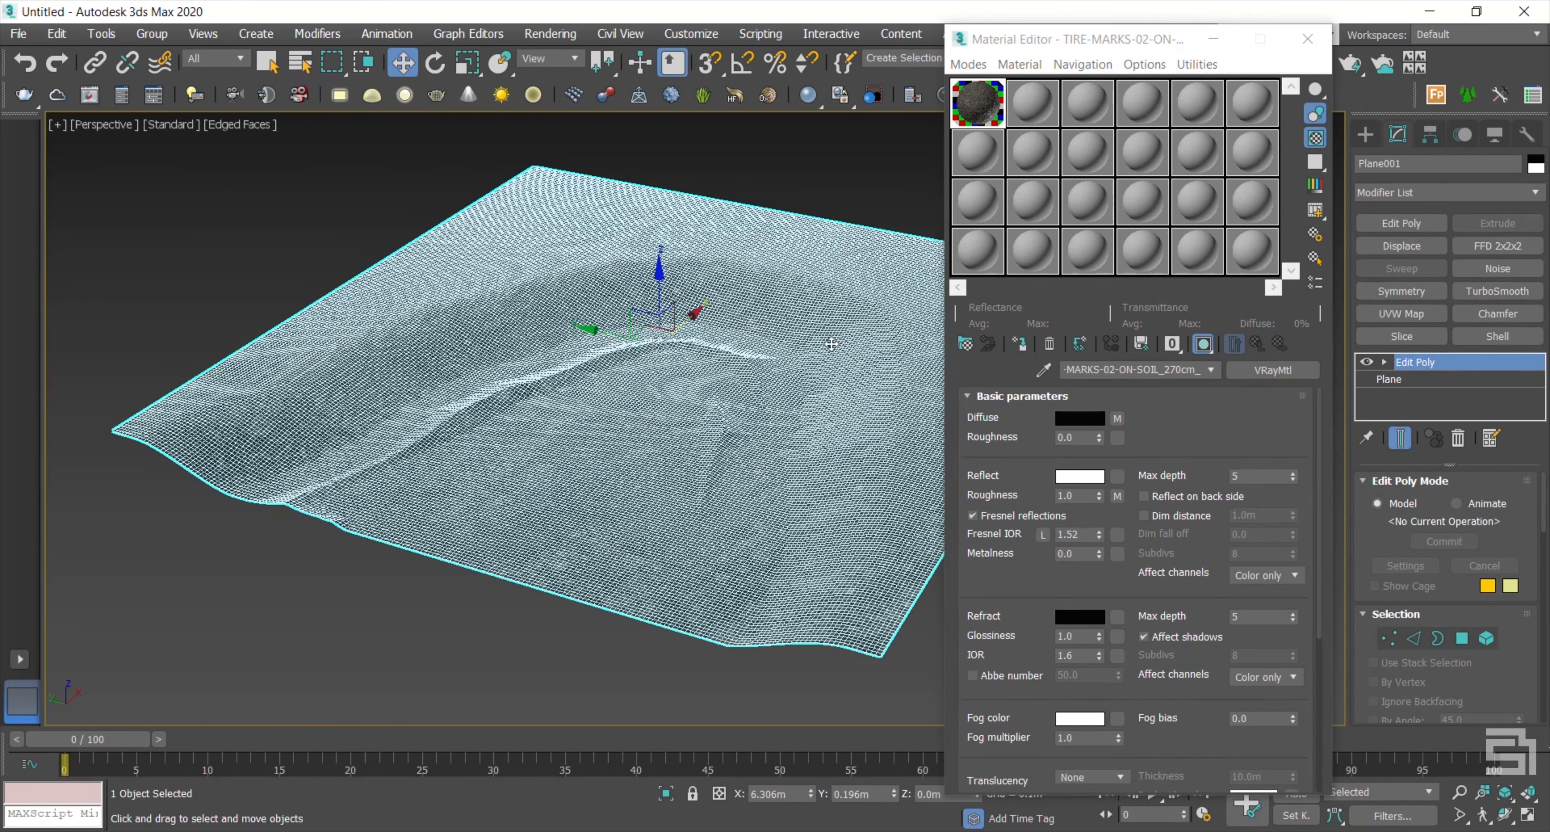
Step: Clone the terrain plane as an independent copy named Plane002
right_click(831, 345)
click(882, 478)
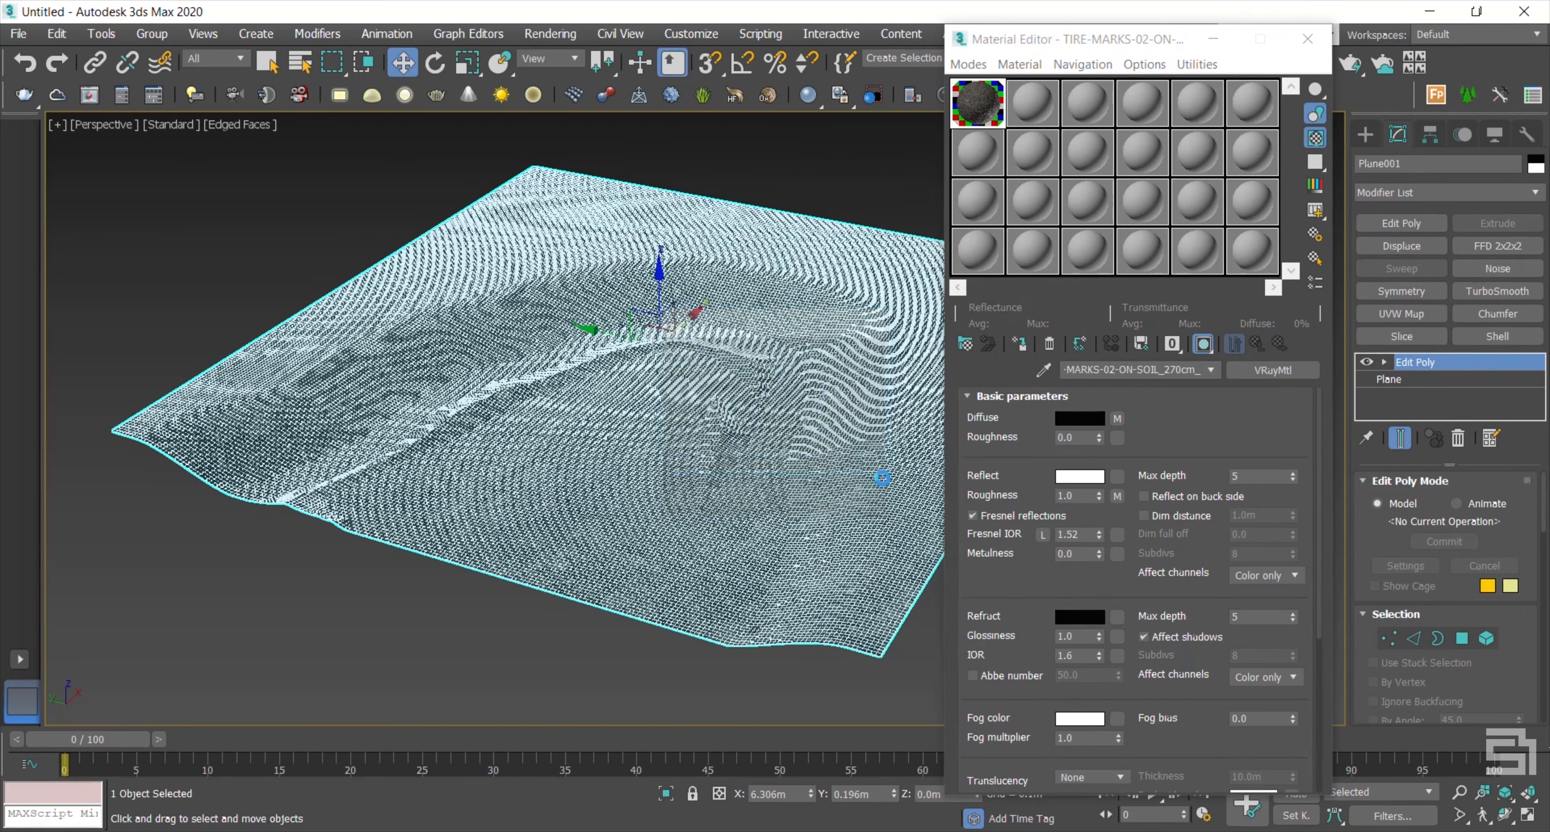
click(707, 373)
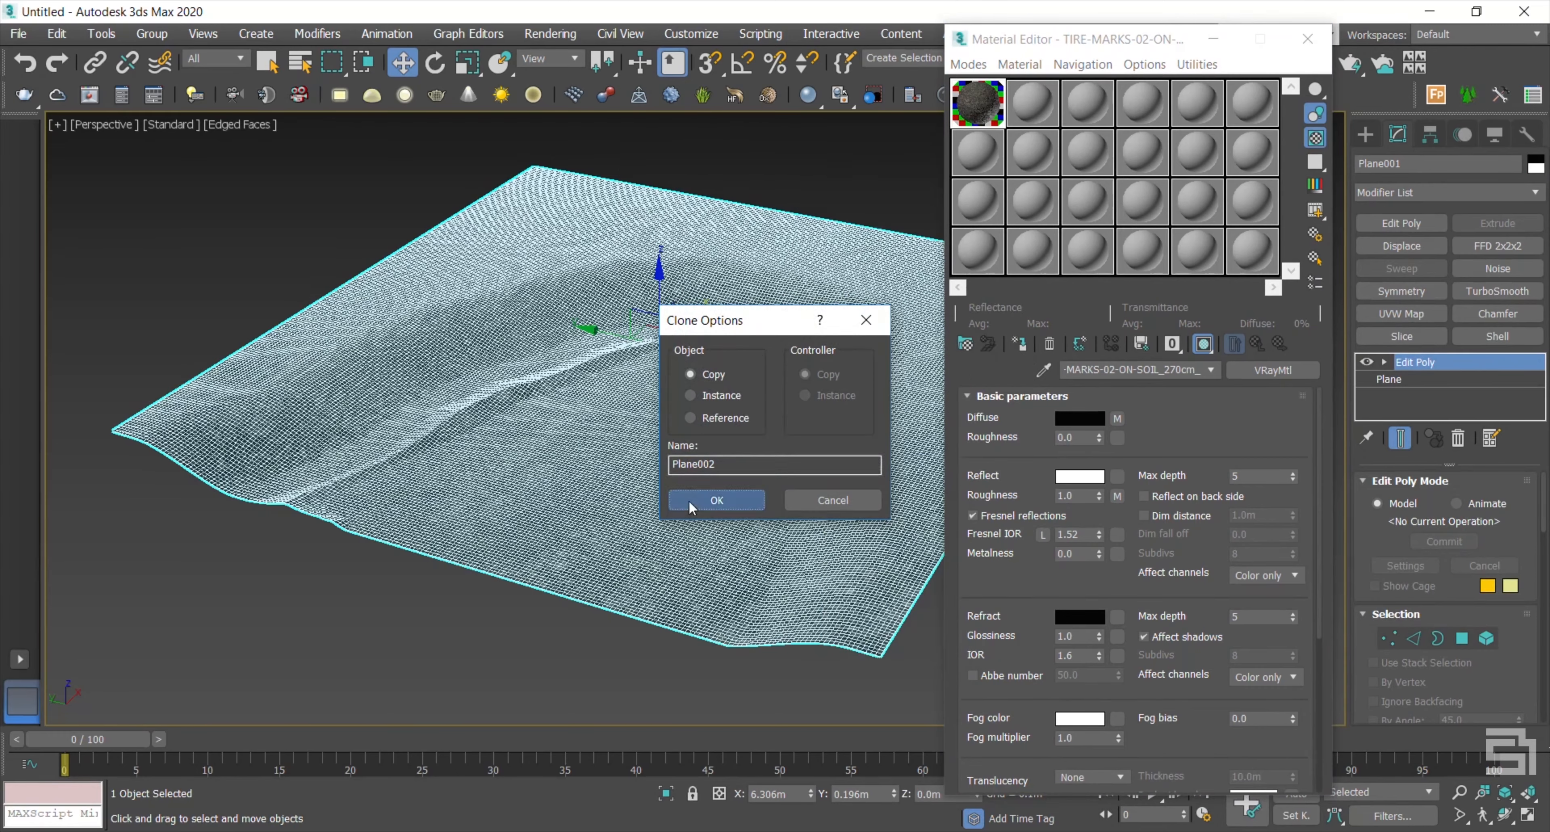
click(689, 500)
Step: Delete Plane002's Edit Poly modifier and lower it along Z into the terrain
right_click(1474, 364)
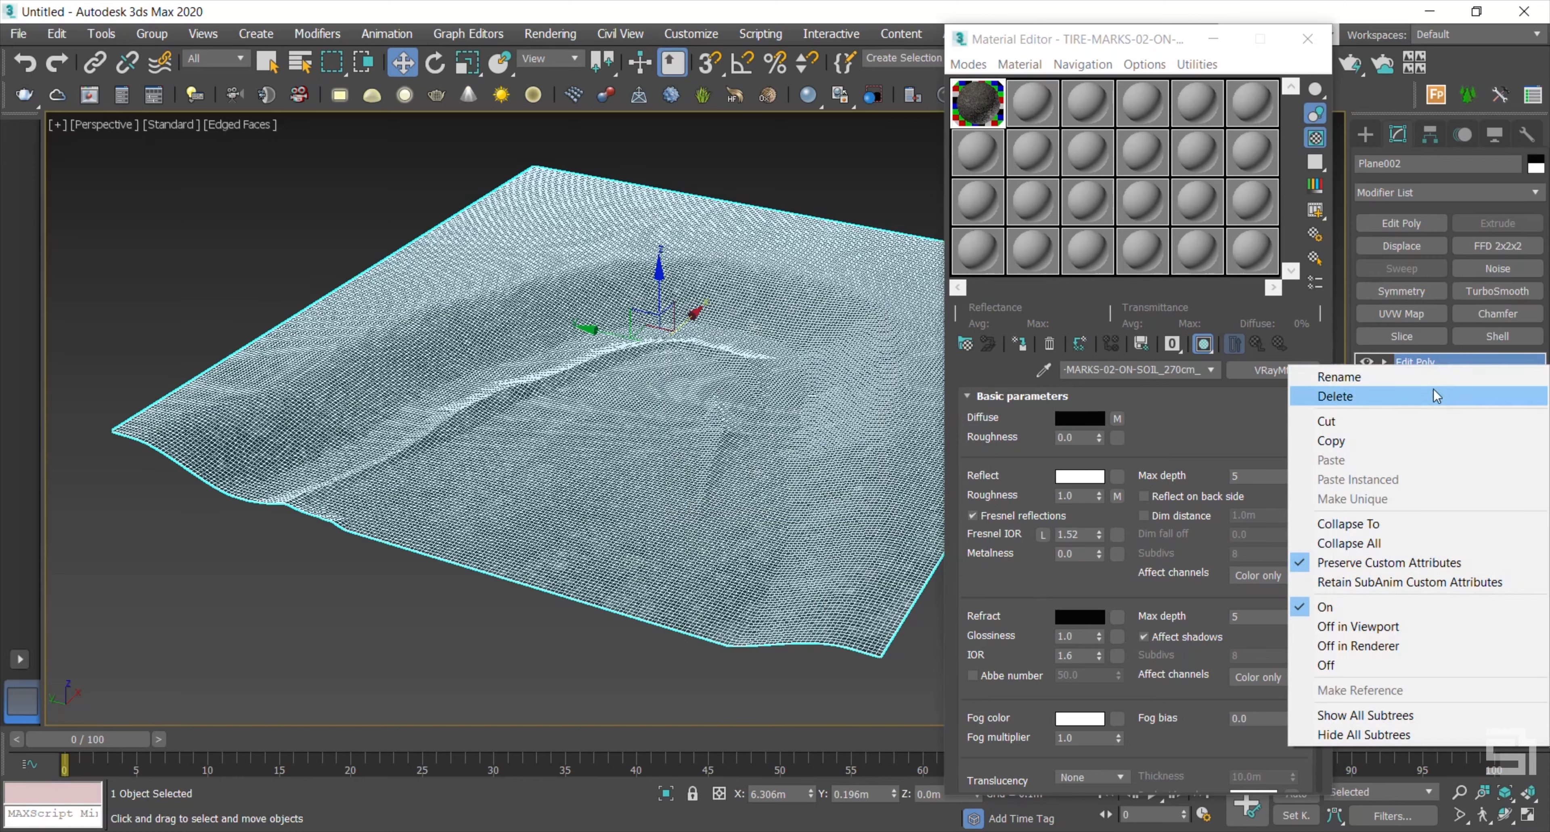
click(1437, 396)
drag(662, 276, 660, 296)
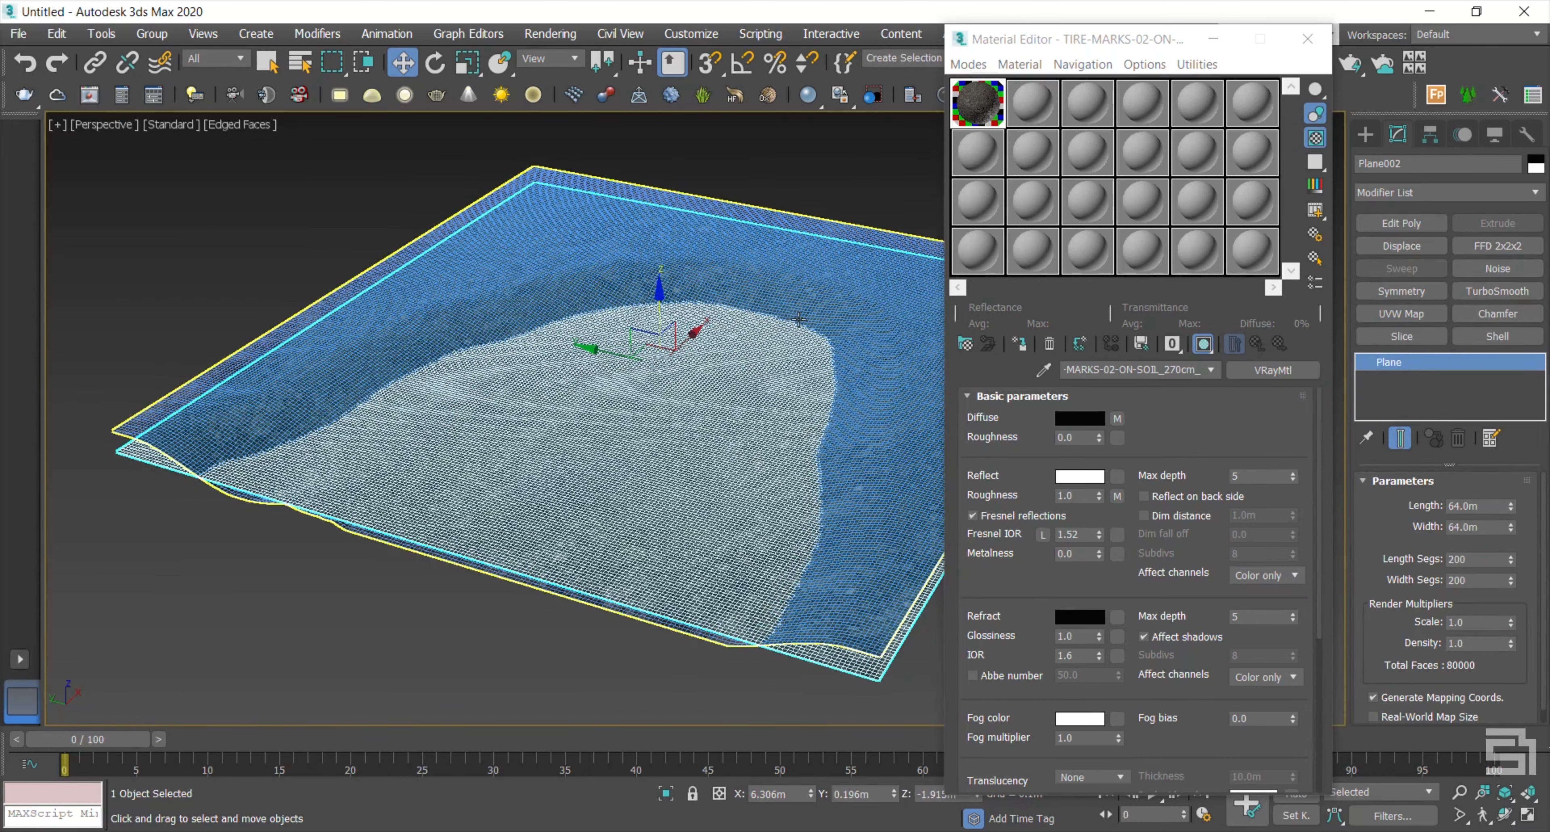
click(1033, 102)
Step: Rename the new material to water and show a checker preview background
click(1068, 370)
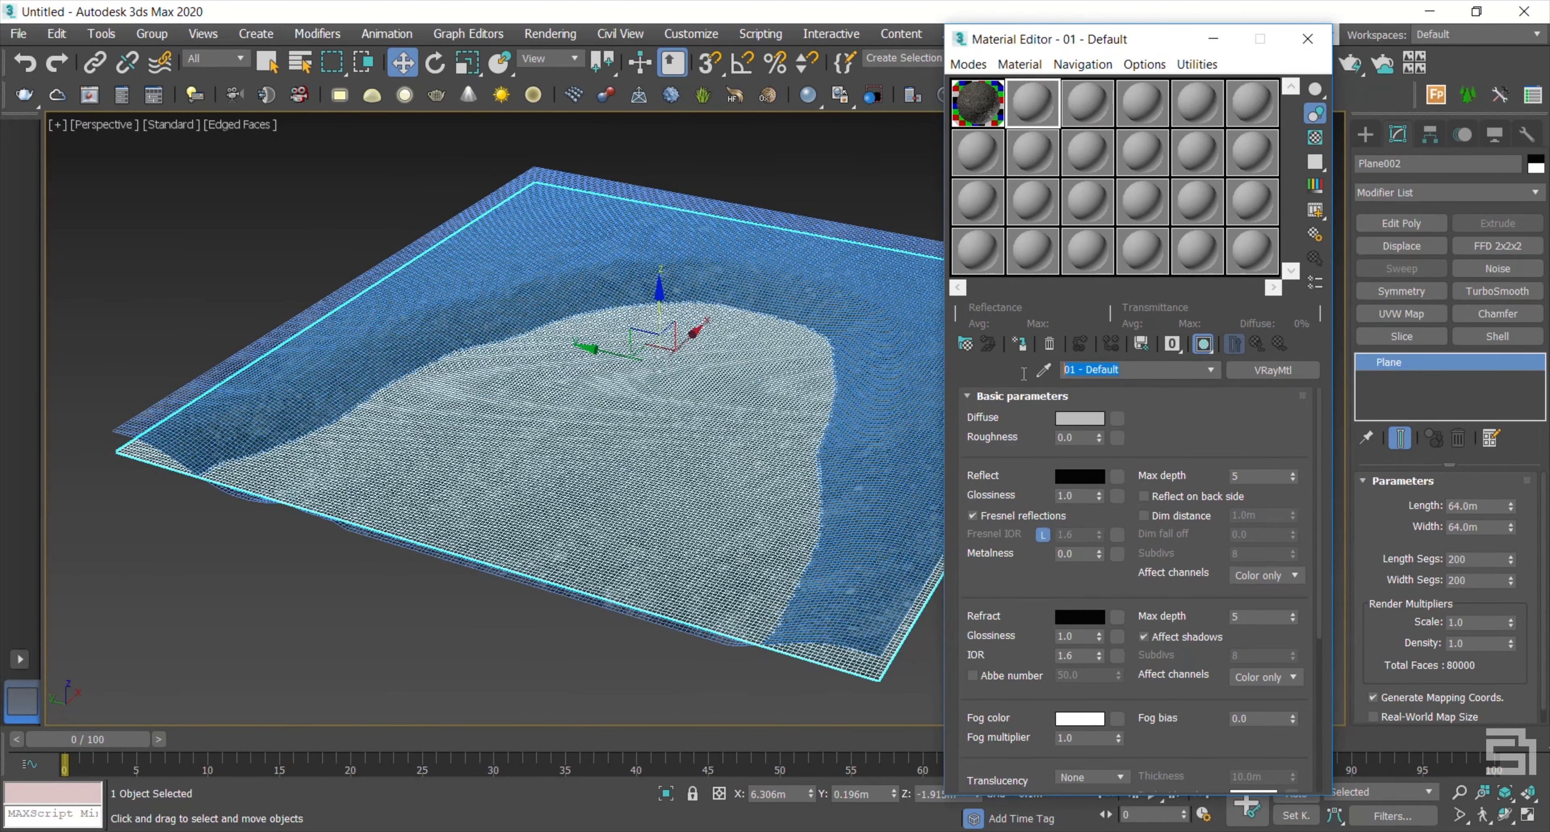
text(water)
click(1316, 140)
Step: Set the water material's diffuse colour to black and reflection colour to white (255)
click(1074, 423)
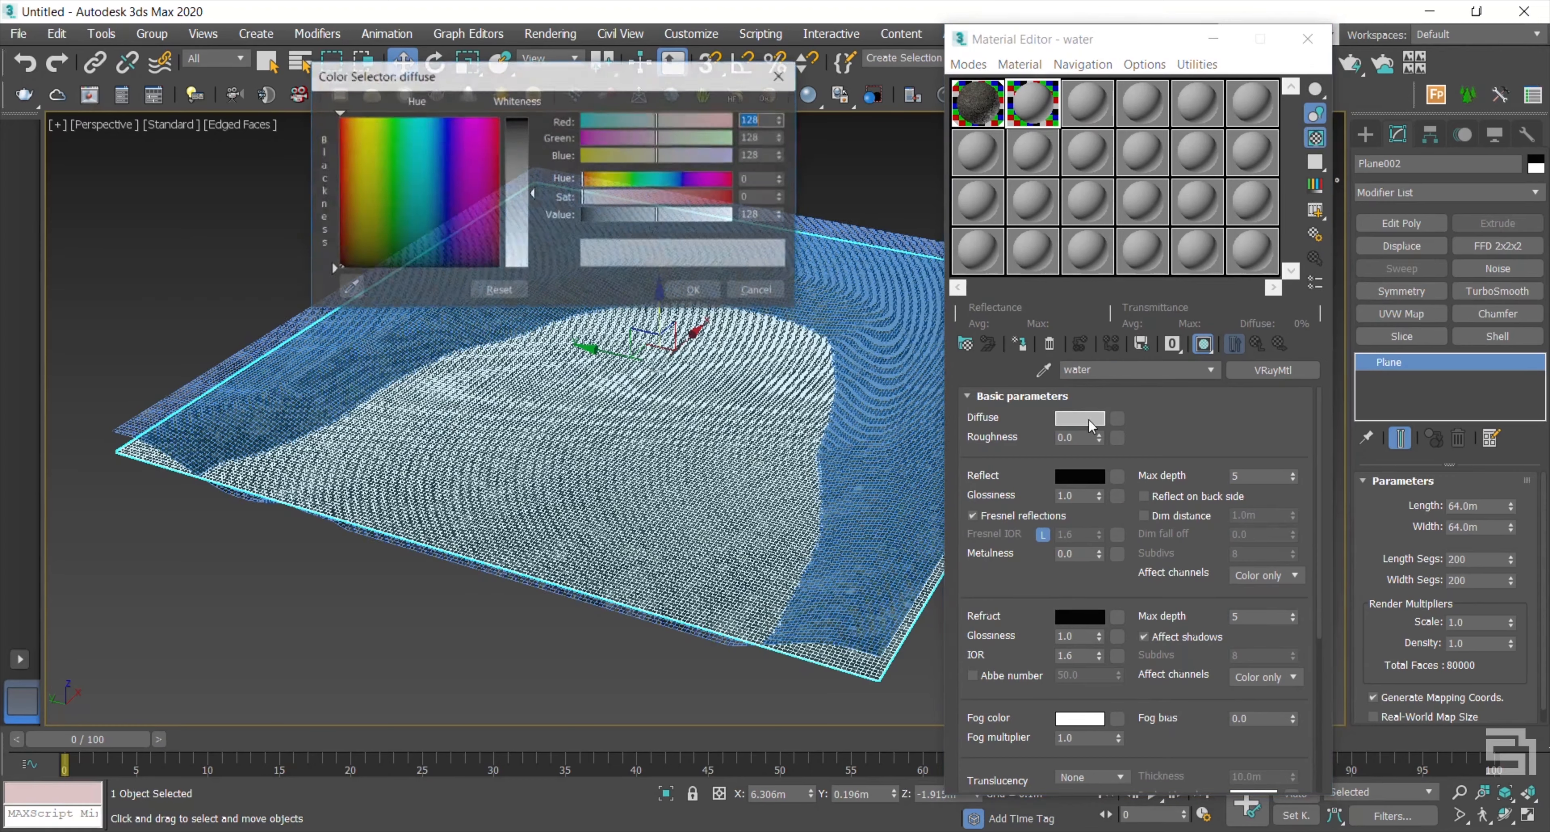
drag(535, 191, 533, 118)
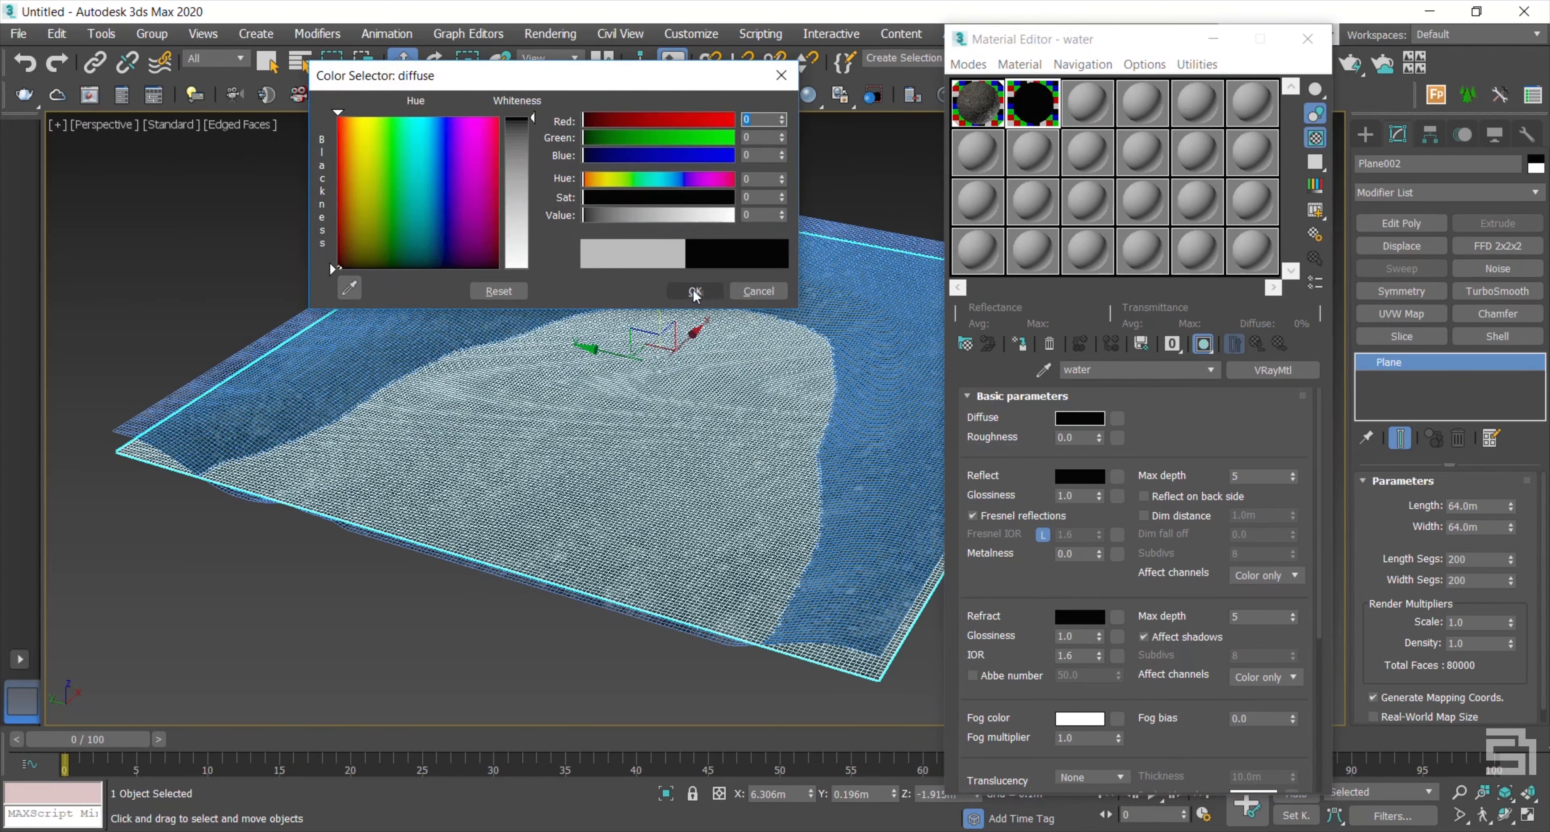
click(694, 291)
click(1090, 477)
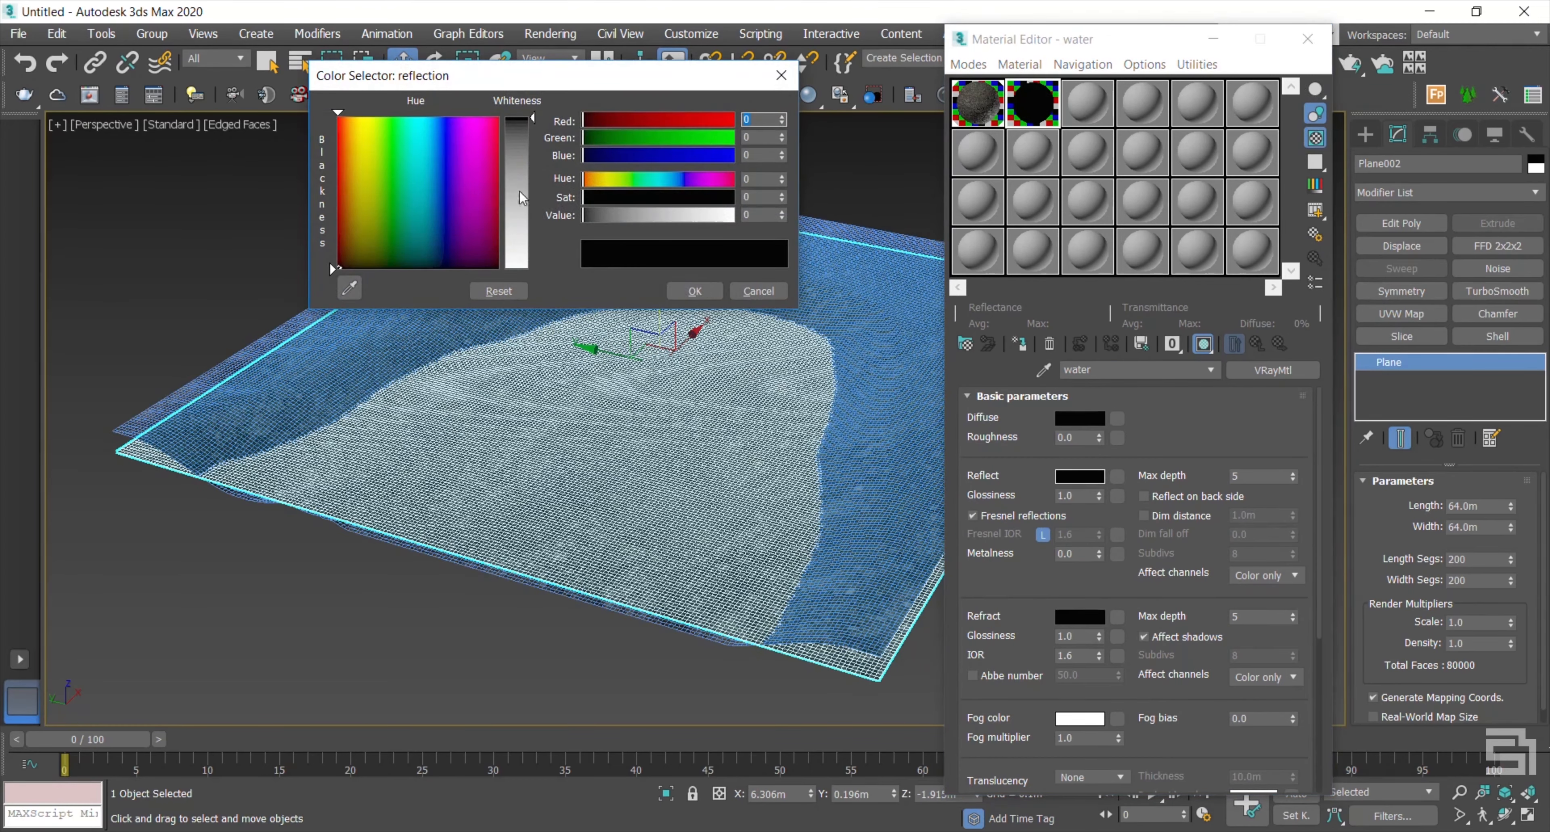
drag(534, 118, 534, 269)
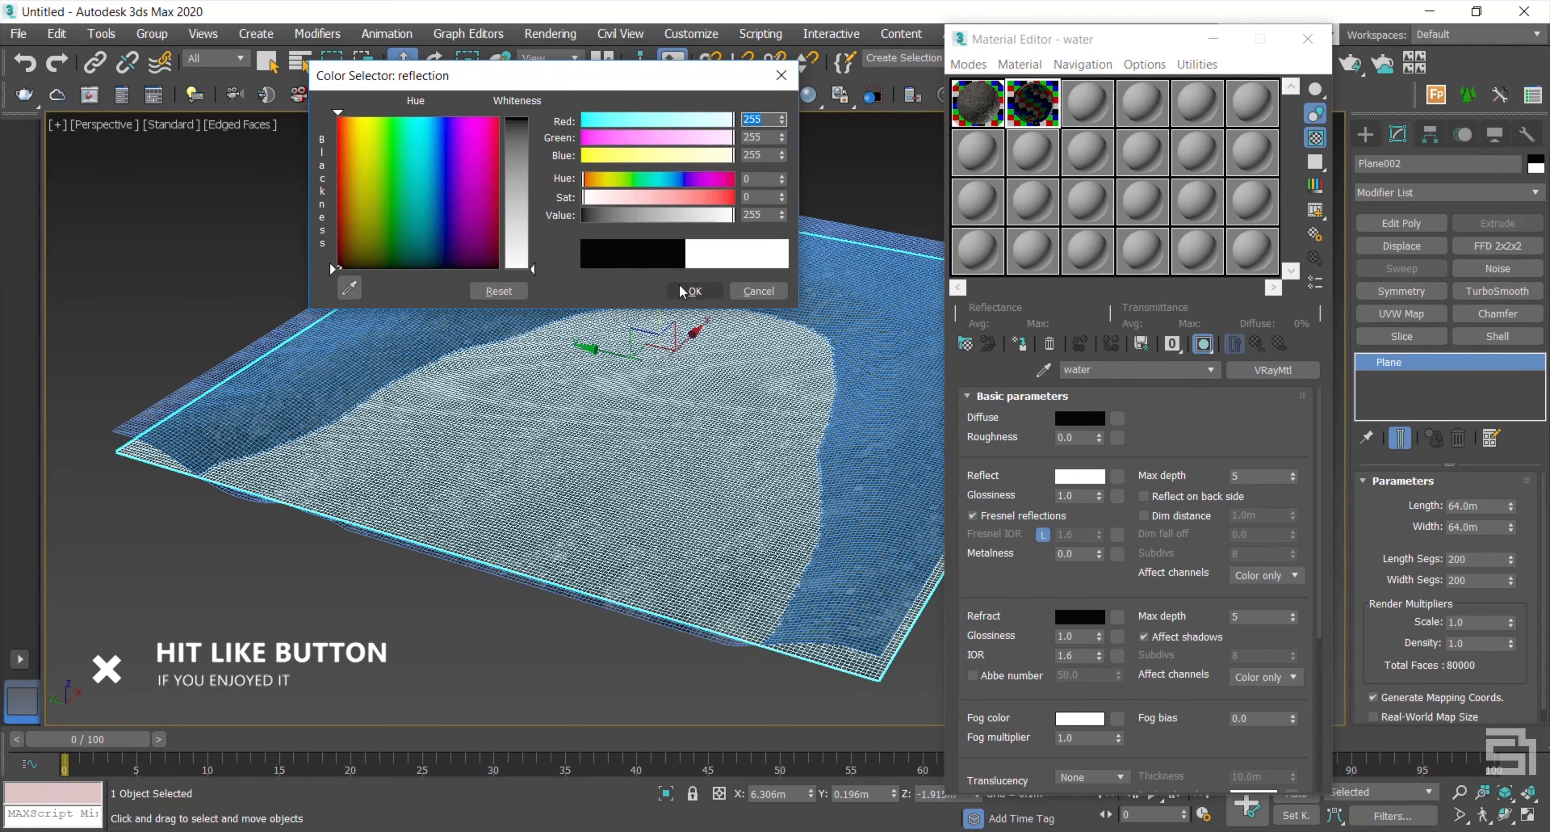
click(695, 290)
click(1121, 478)
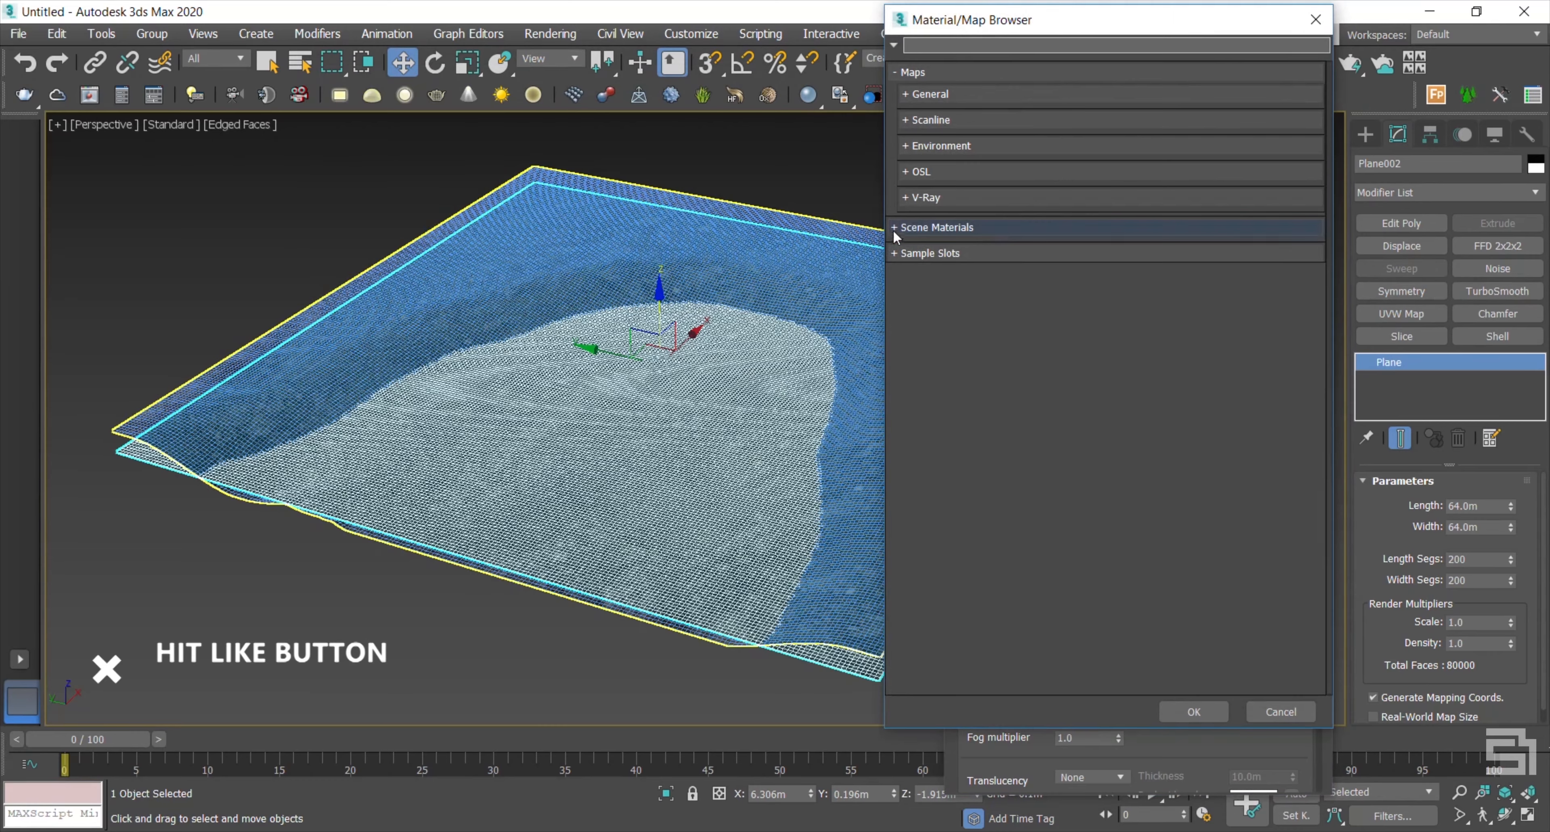
Step: Add a Falloff map to the water material's reflection slot
click(907, 96)
double_click(945, 336)
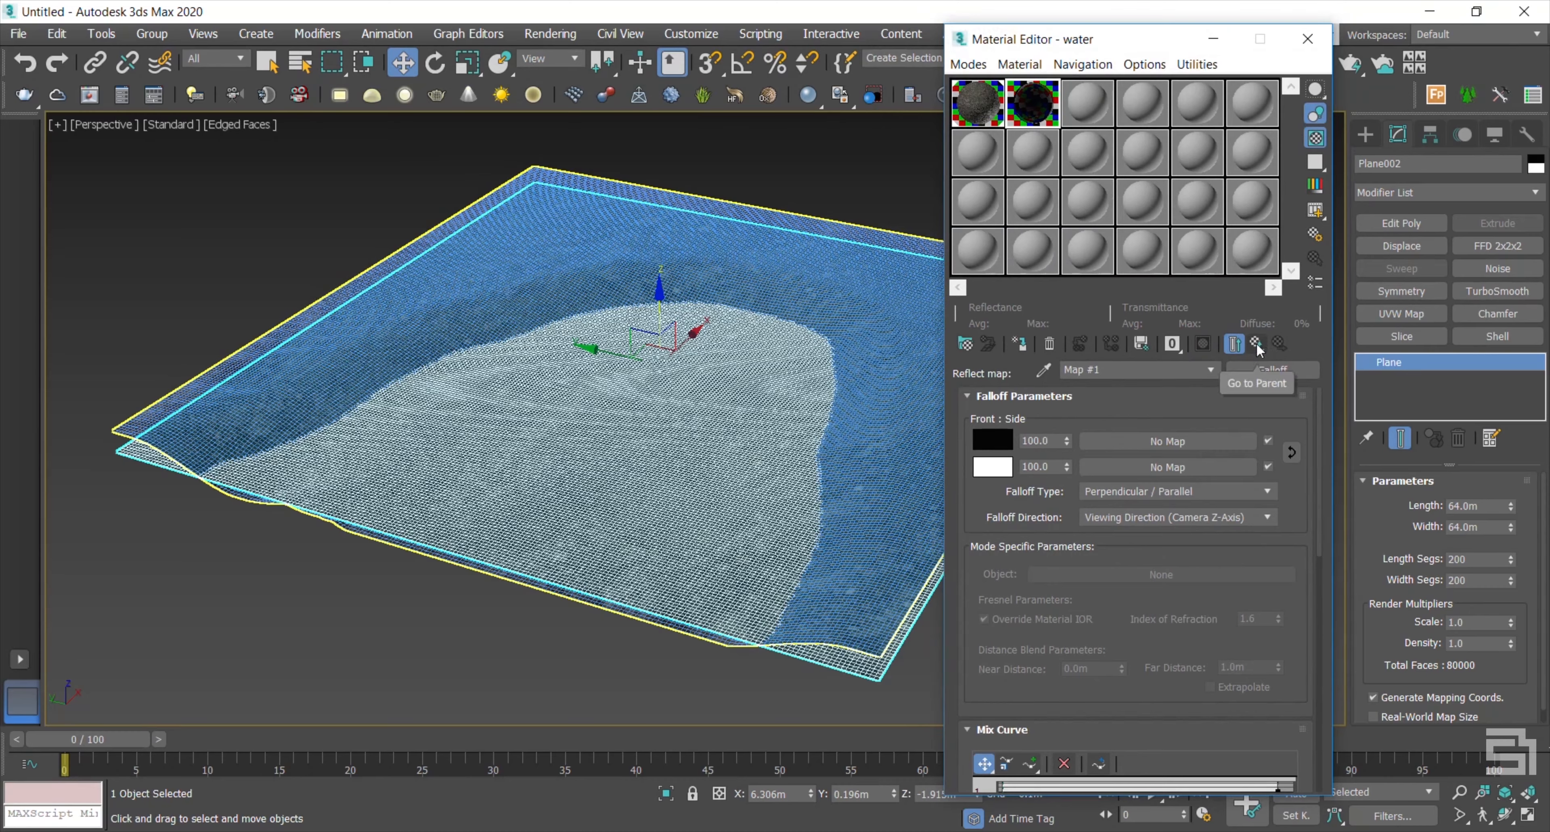
click(1256, 343)
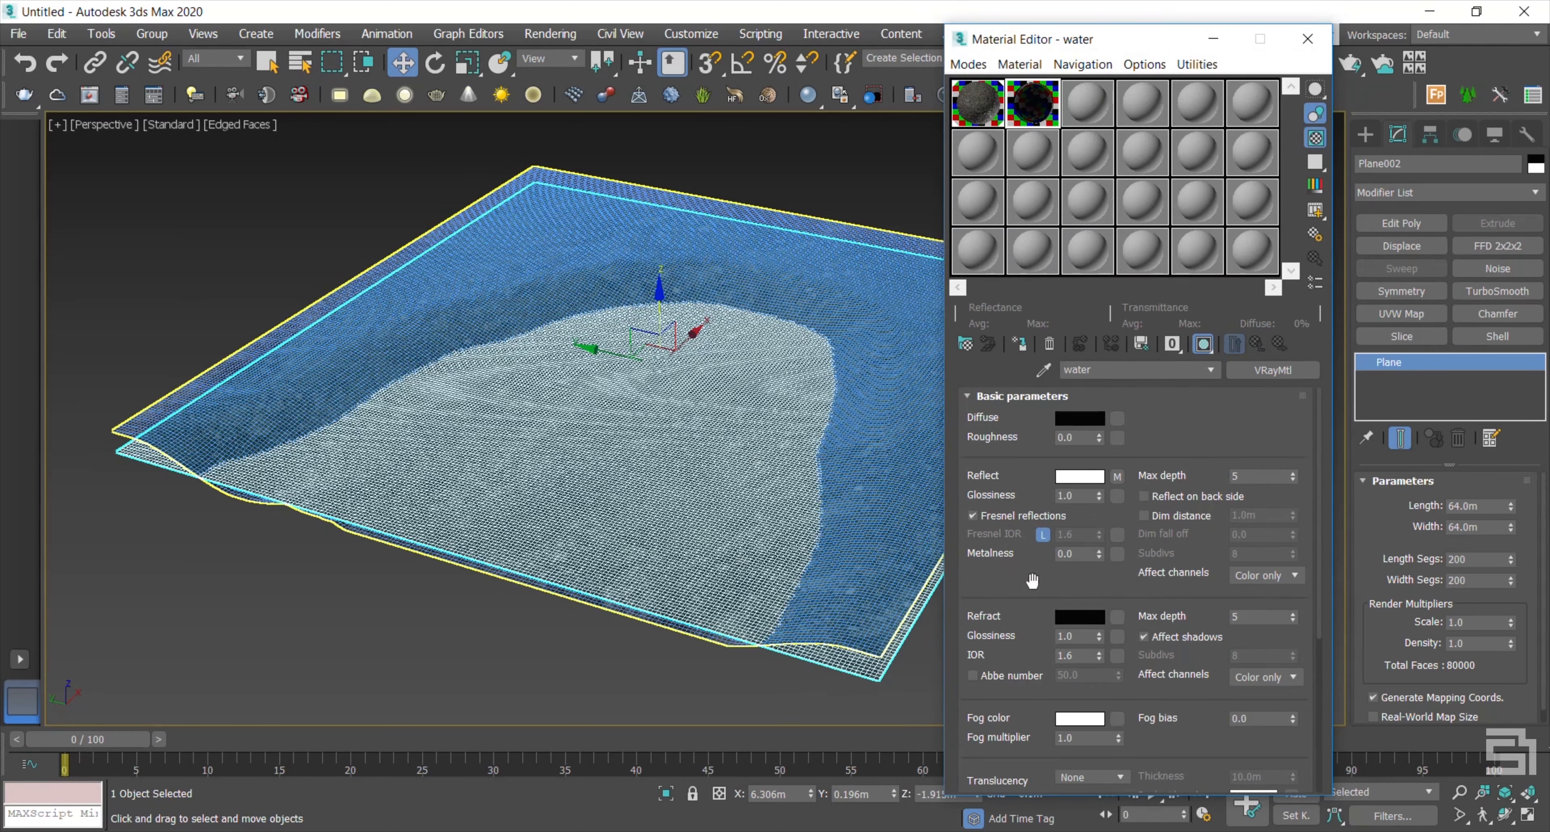
Step: Set the water's refraction colour to white and add a Falloff map to refraction
click(1079, 616)
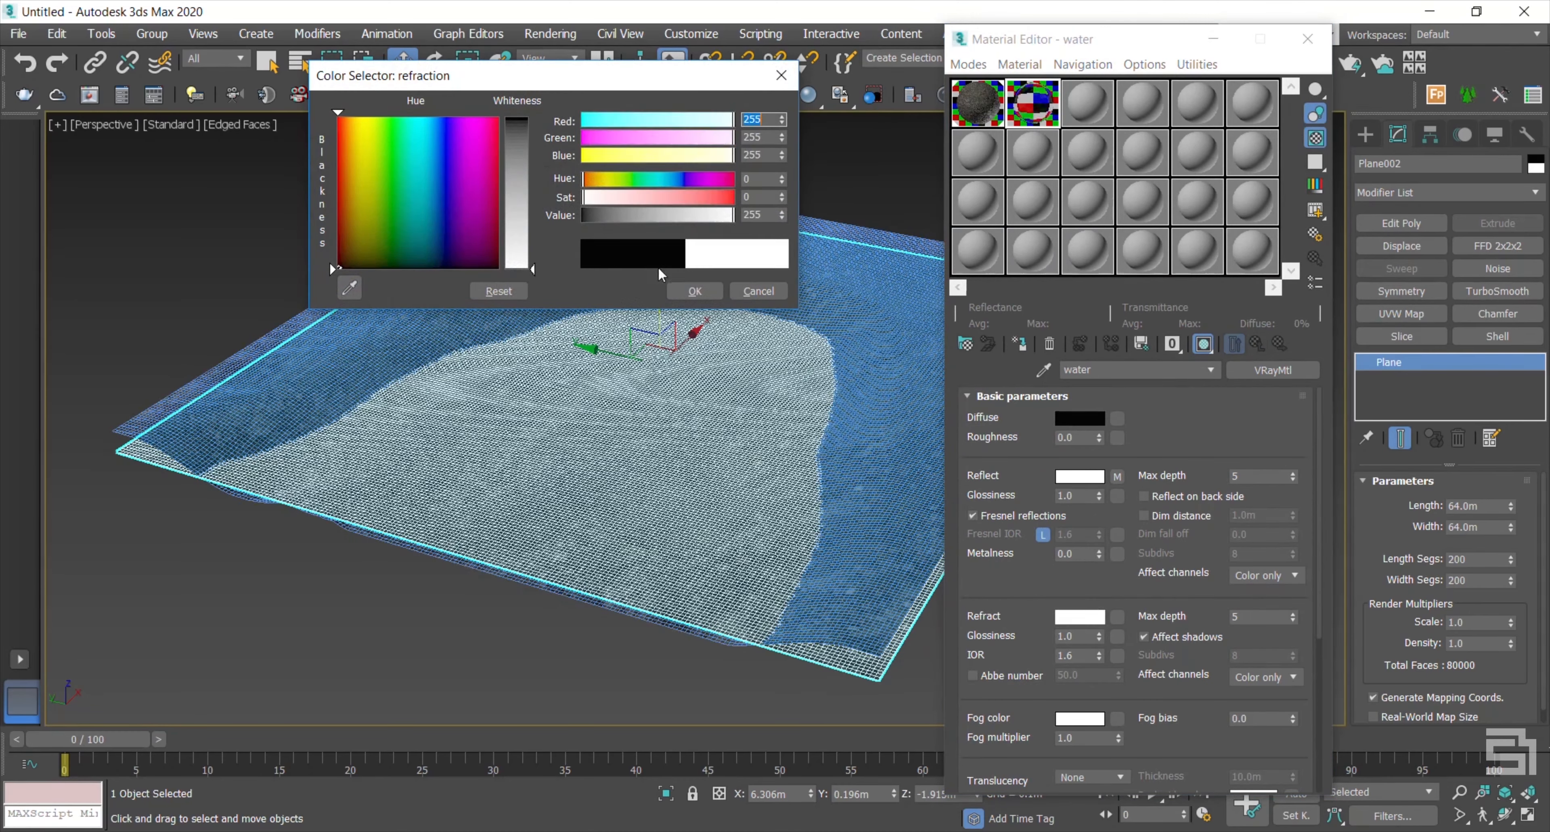
click(695, 291)
click(1117, 617)
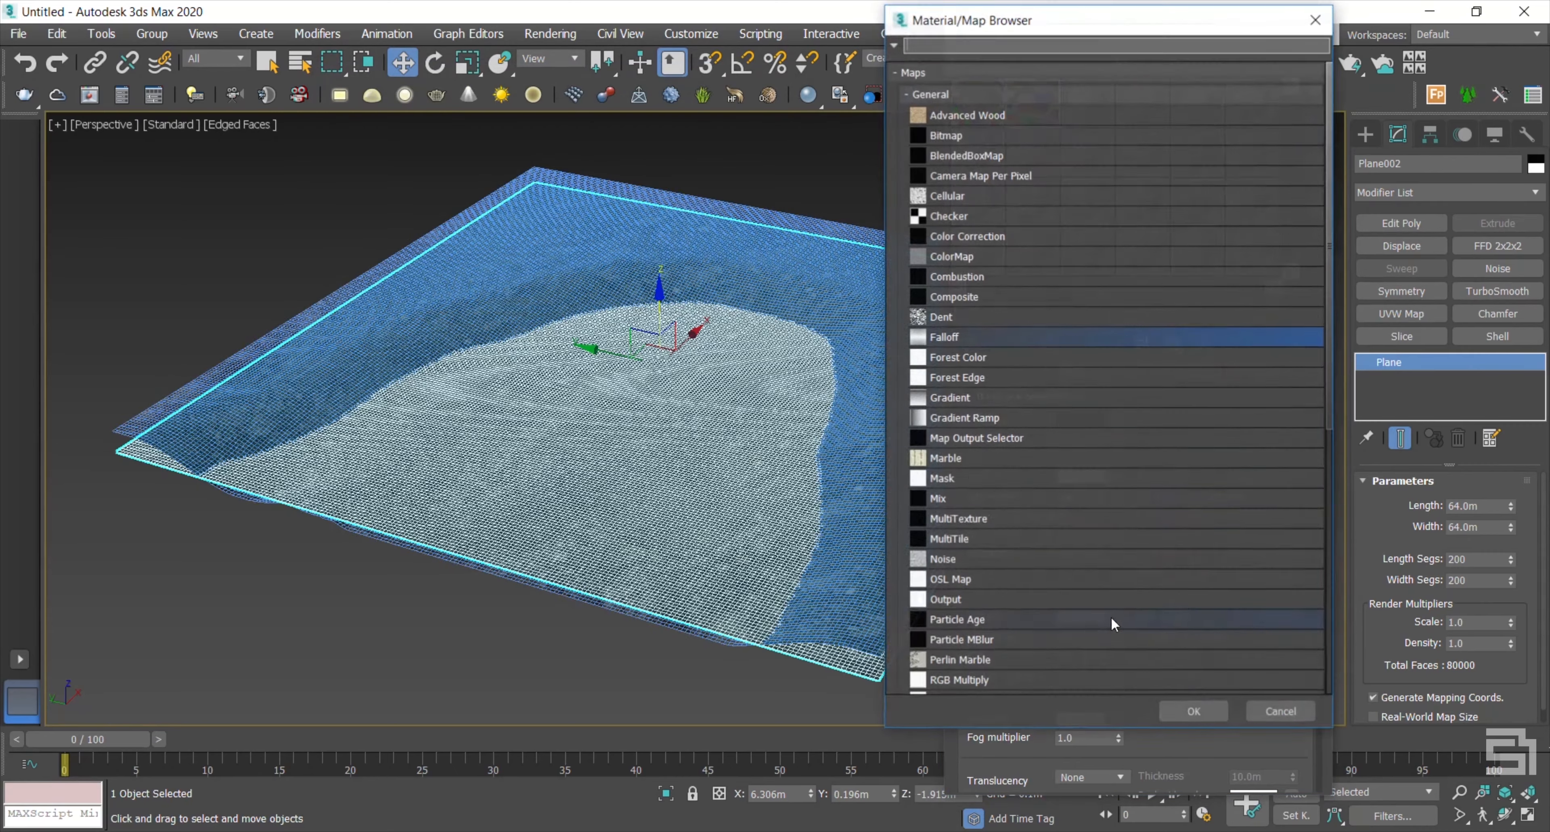
double_click(960, 338)
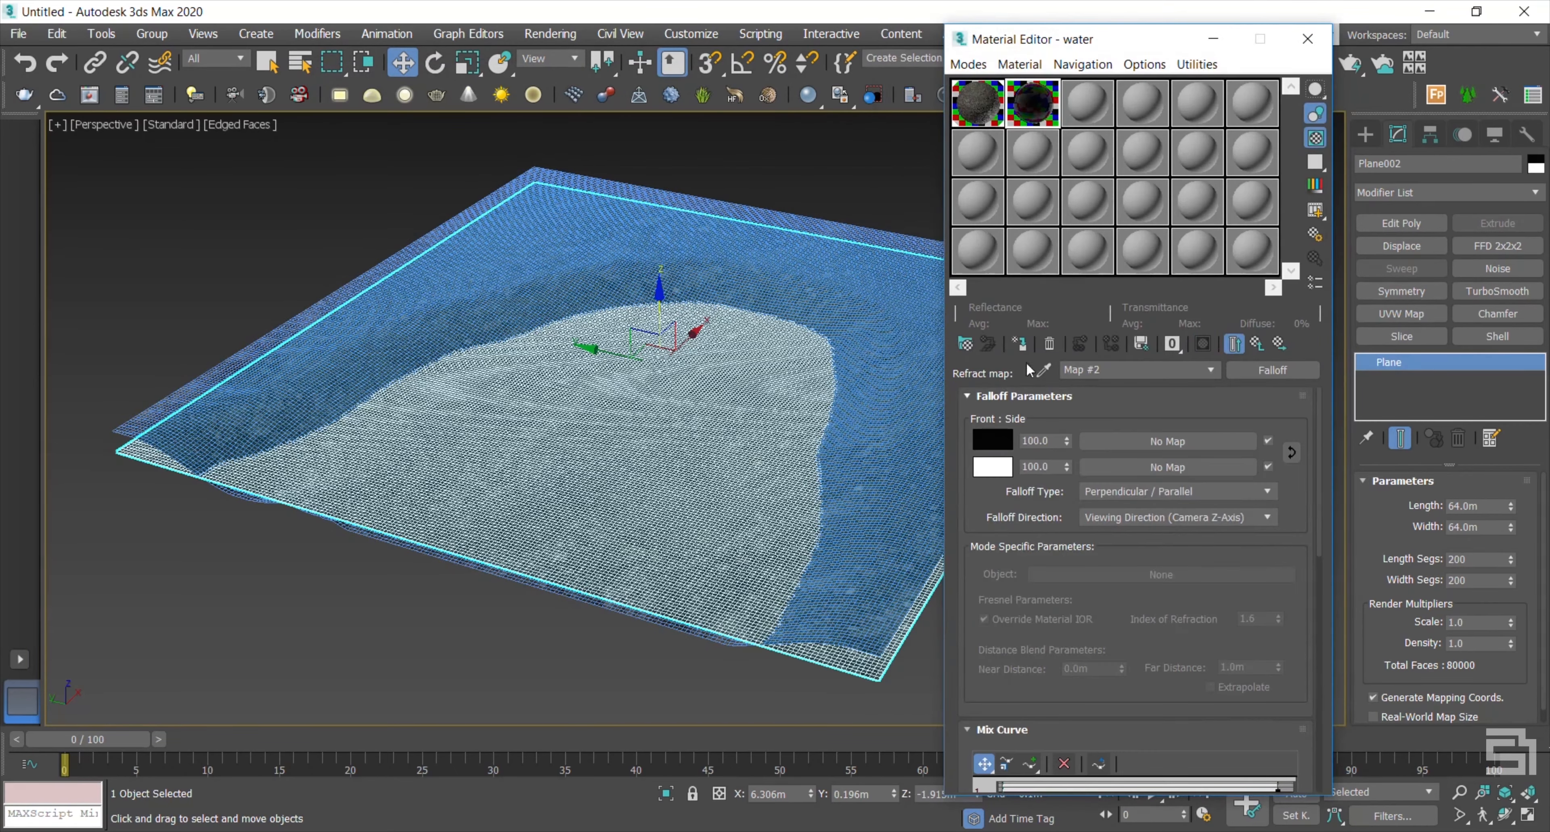
double_click(1046, 110)
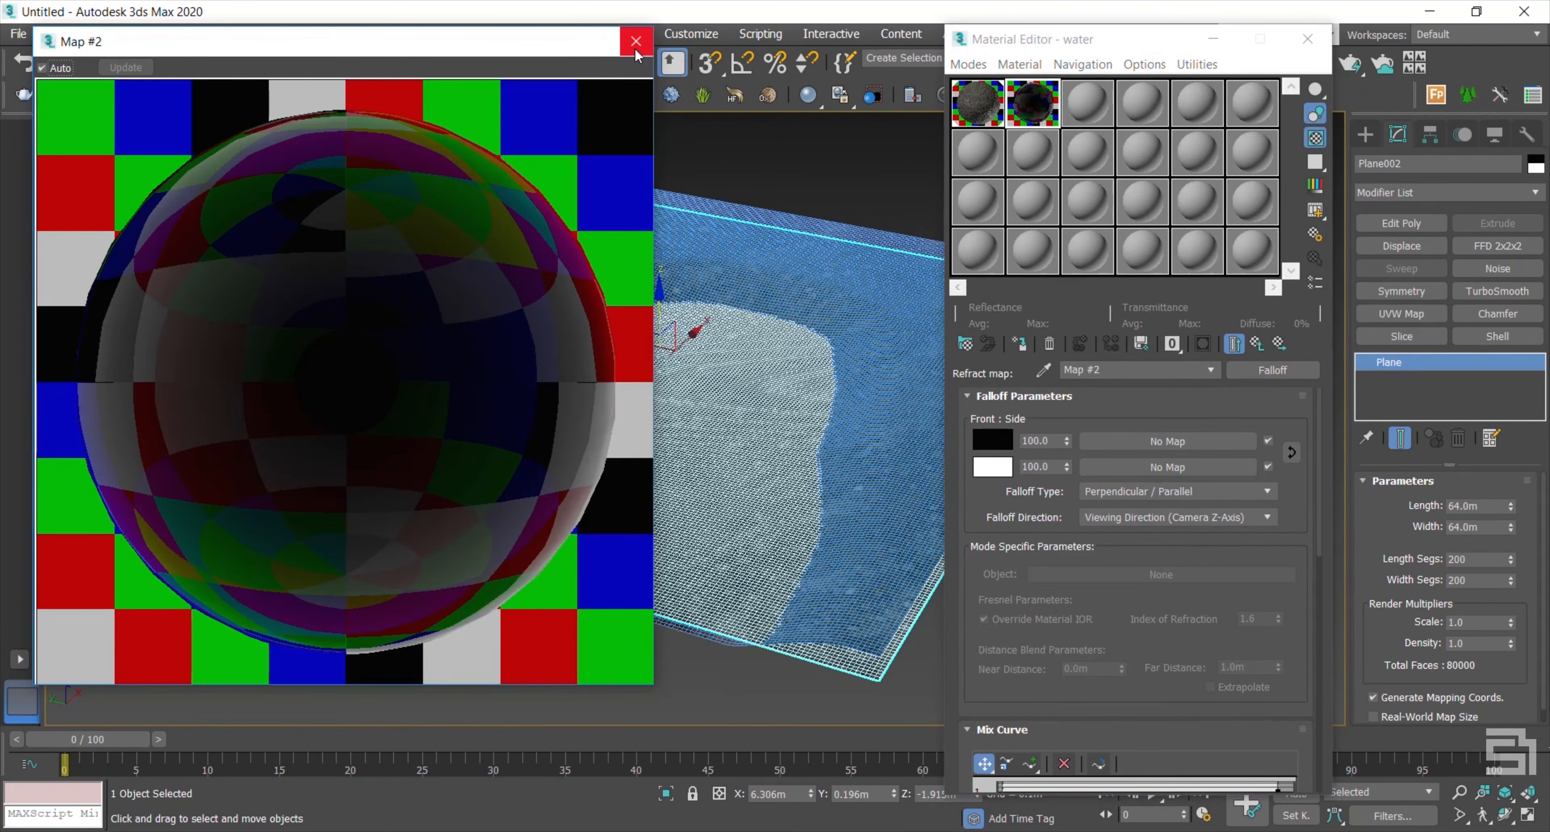
click(635, 51)
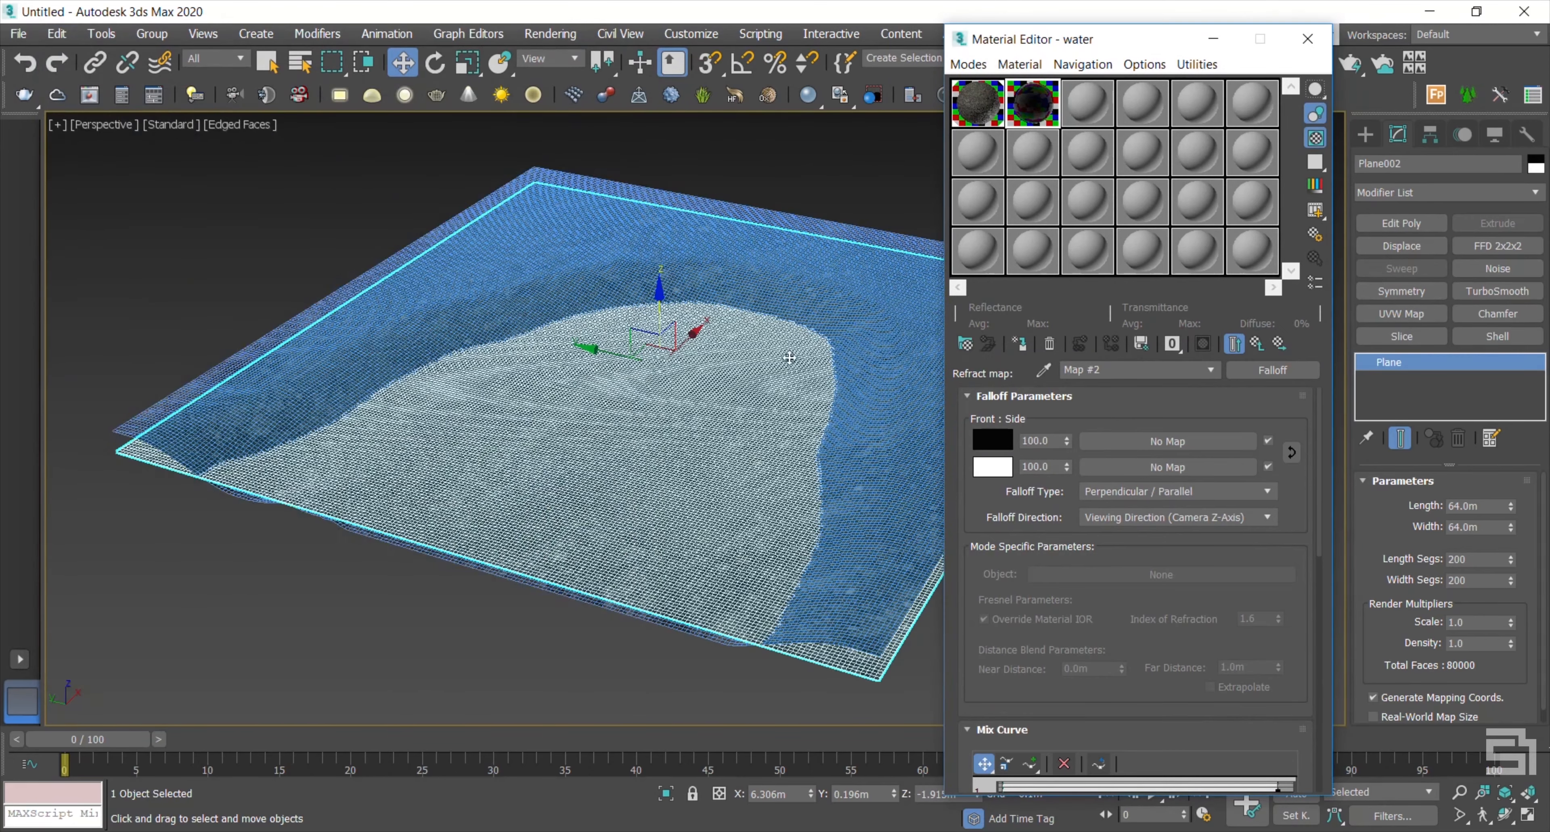
click(1234, 344)
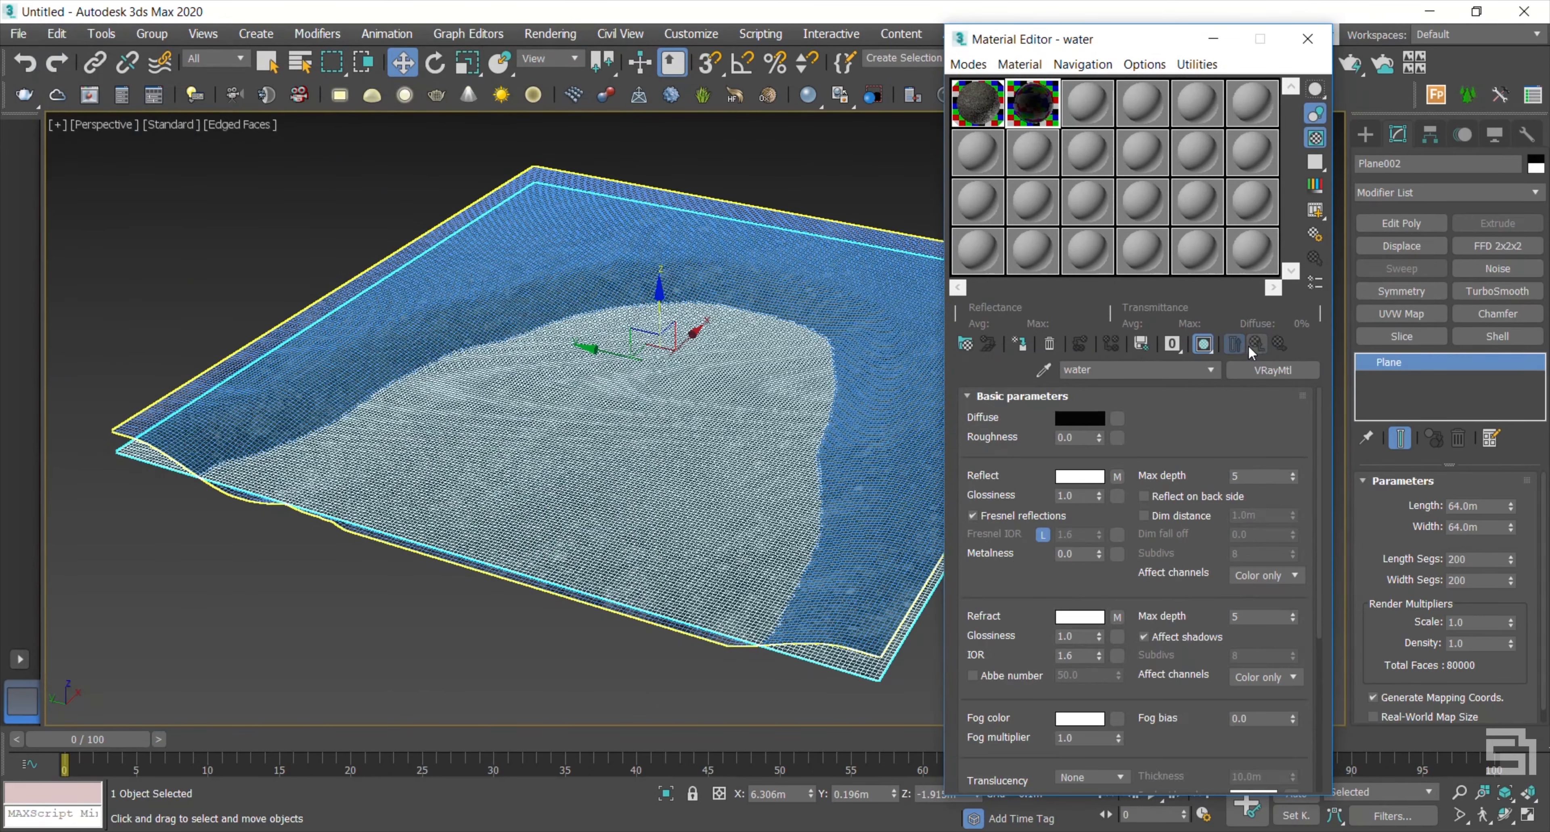
Step: Add Noise to the water plane with Z strength 0.15m (after trying 0.2m, 0.5m) and scale 170
click(1487, 272)
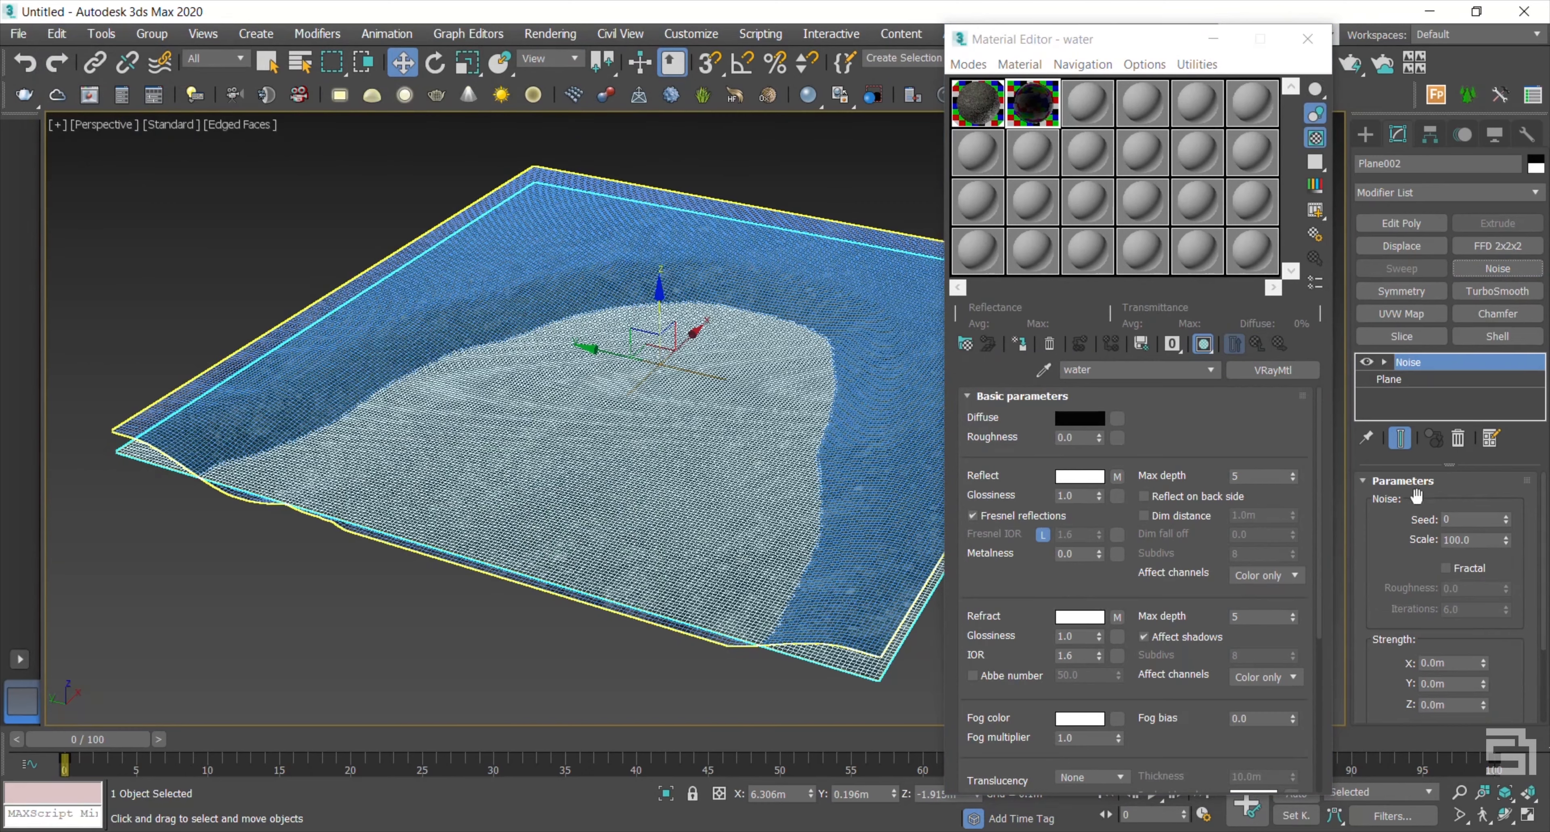
drag(1400, 581, 1392, 456)
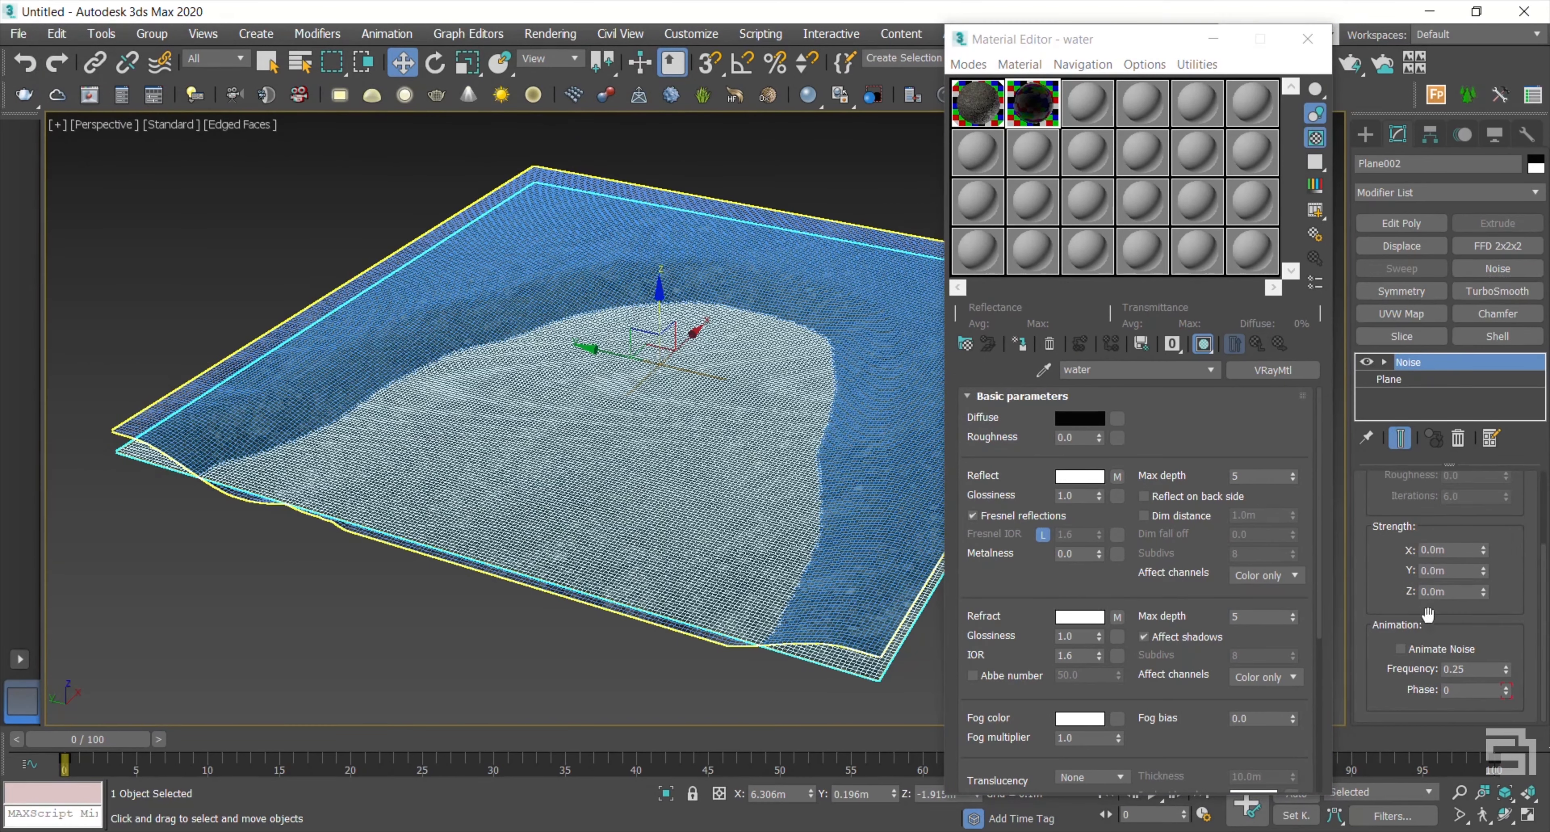
click(1436, 592)
key(Return)
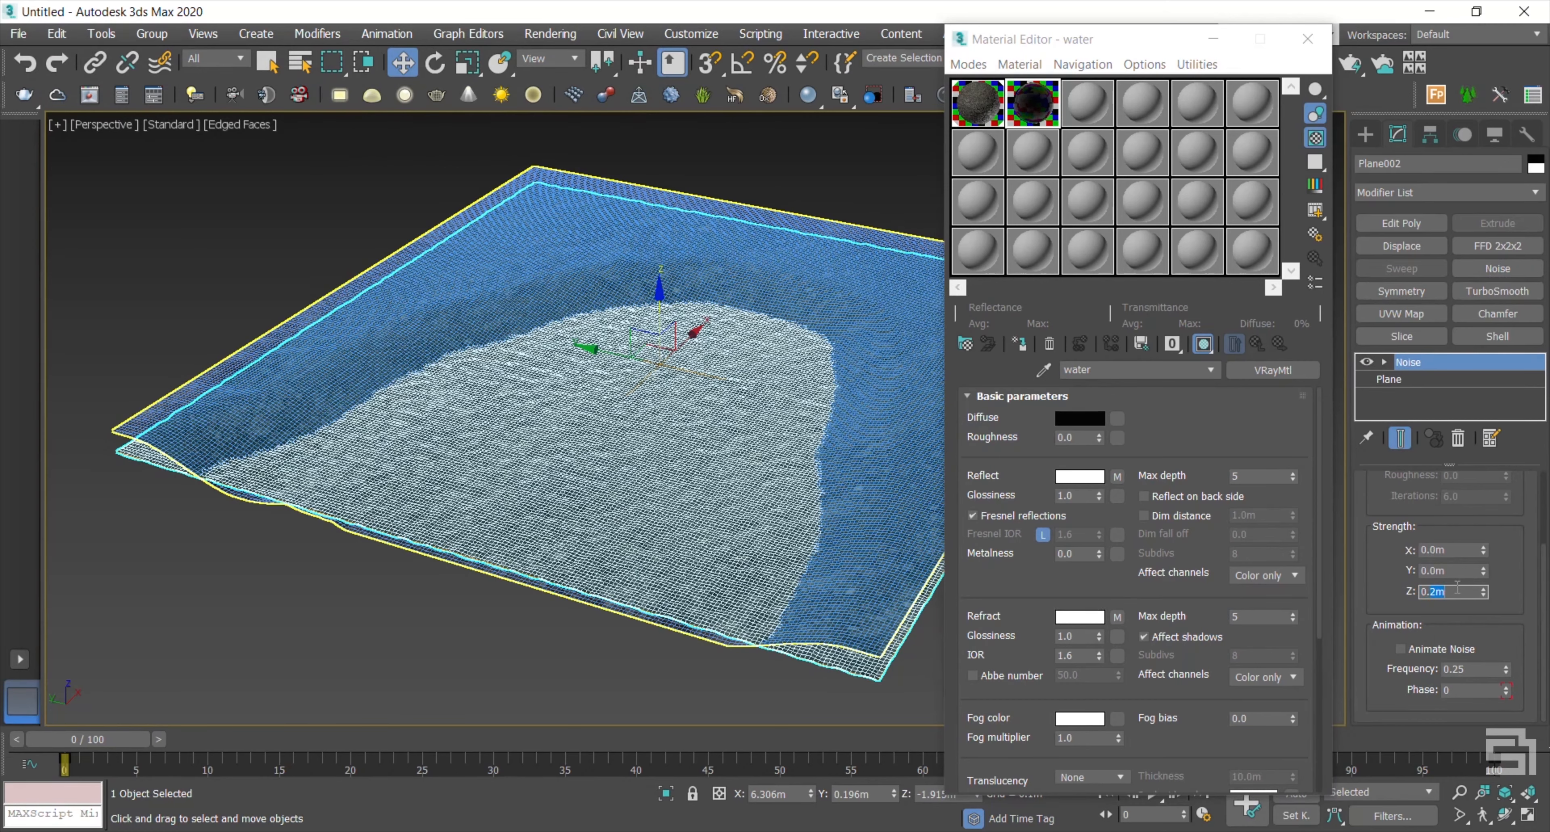
key(Return)
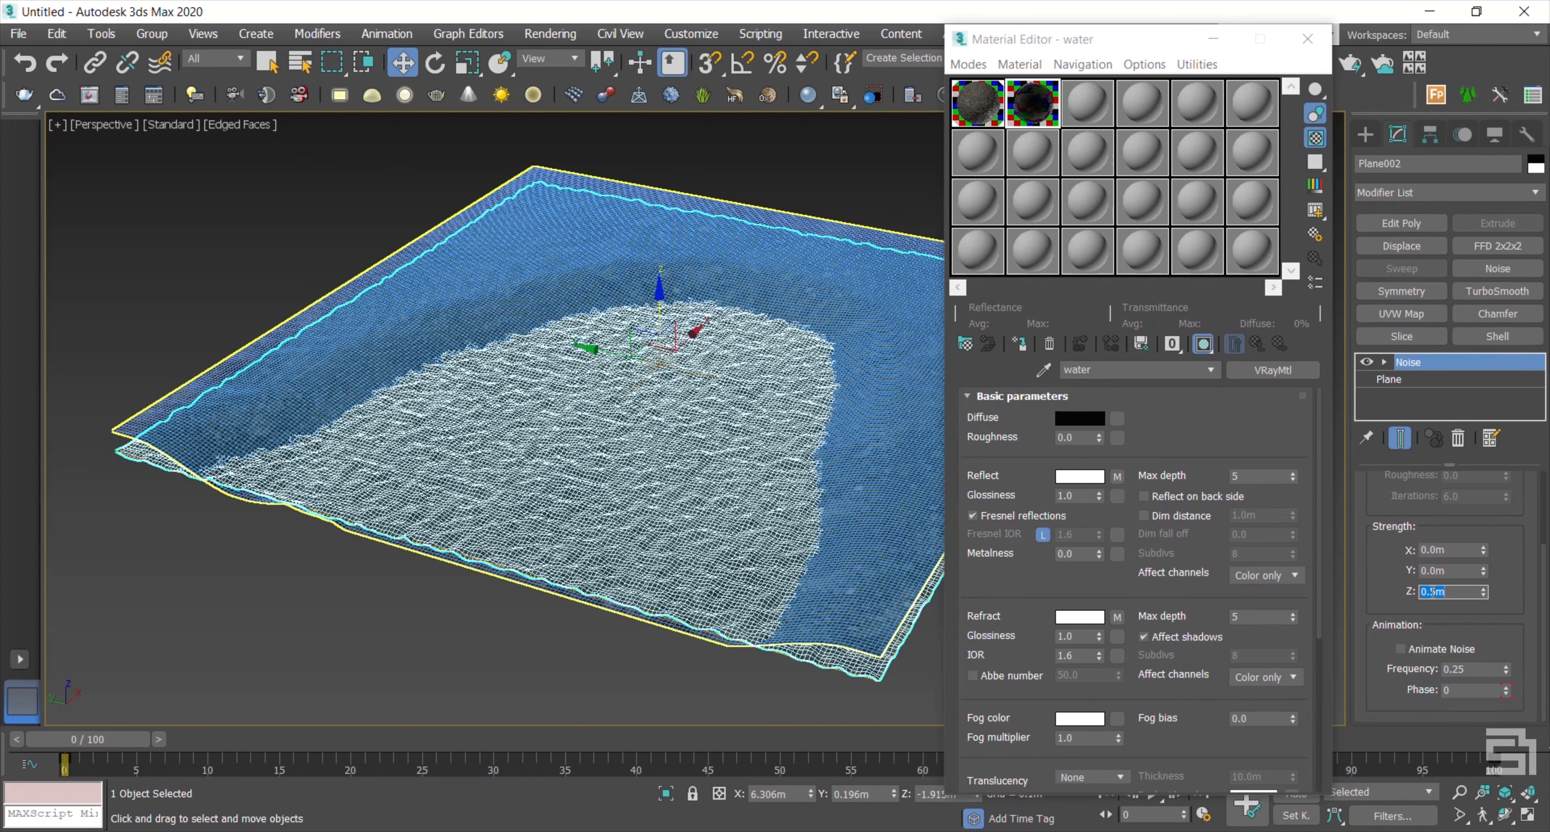
text(0.15)
key(Return)
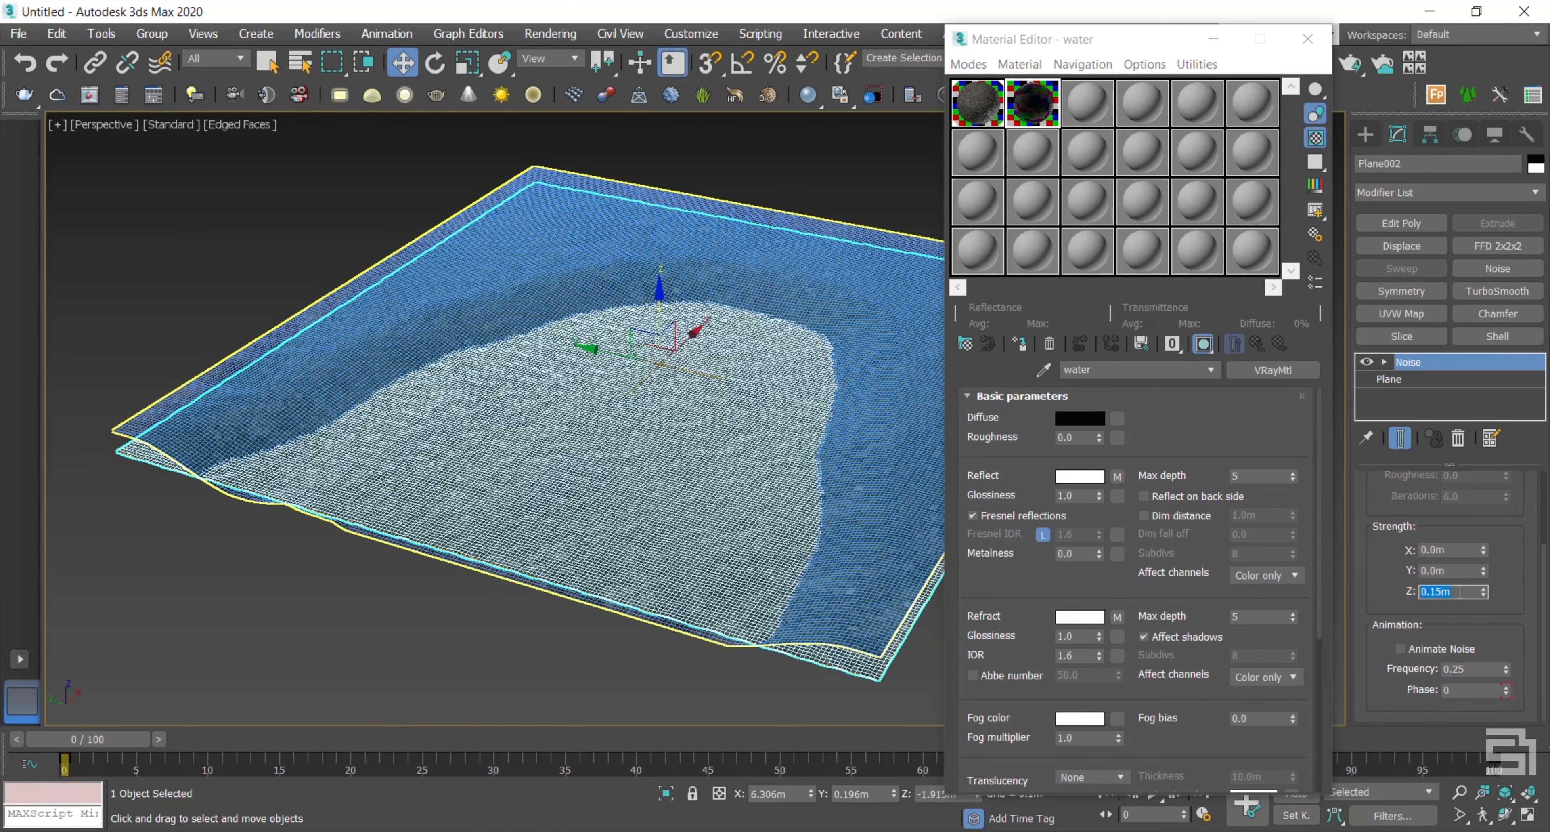
drag(1402, 564, 1398, 709)
drag(1477, 539, 1380, 542)
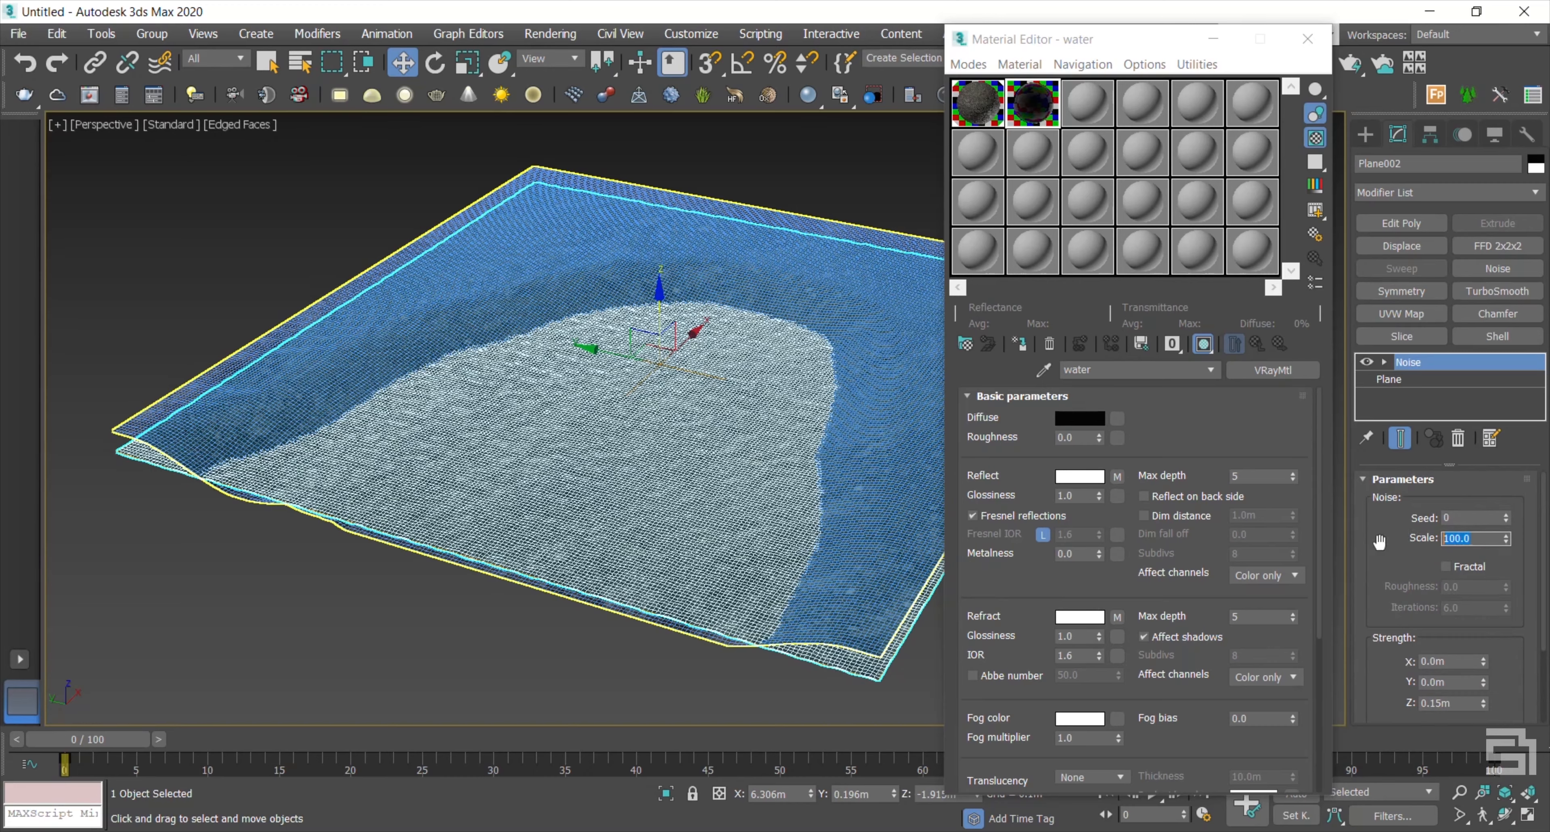
text(170)
key(Return)
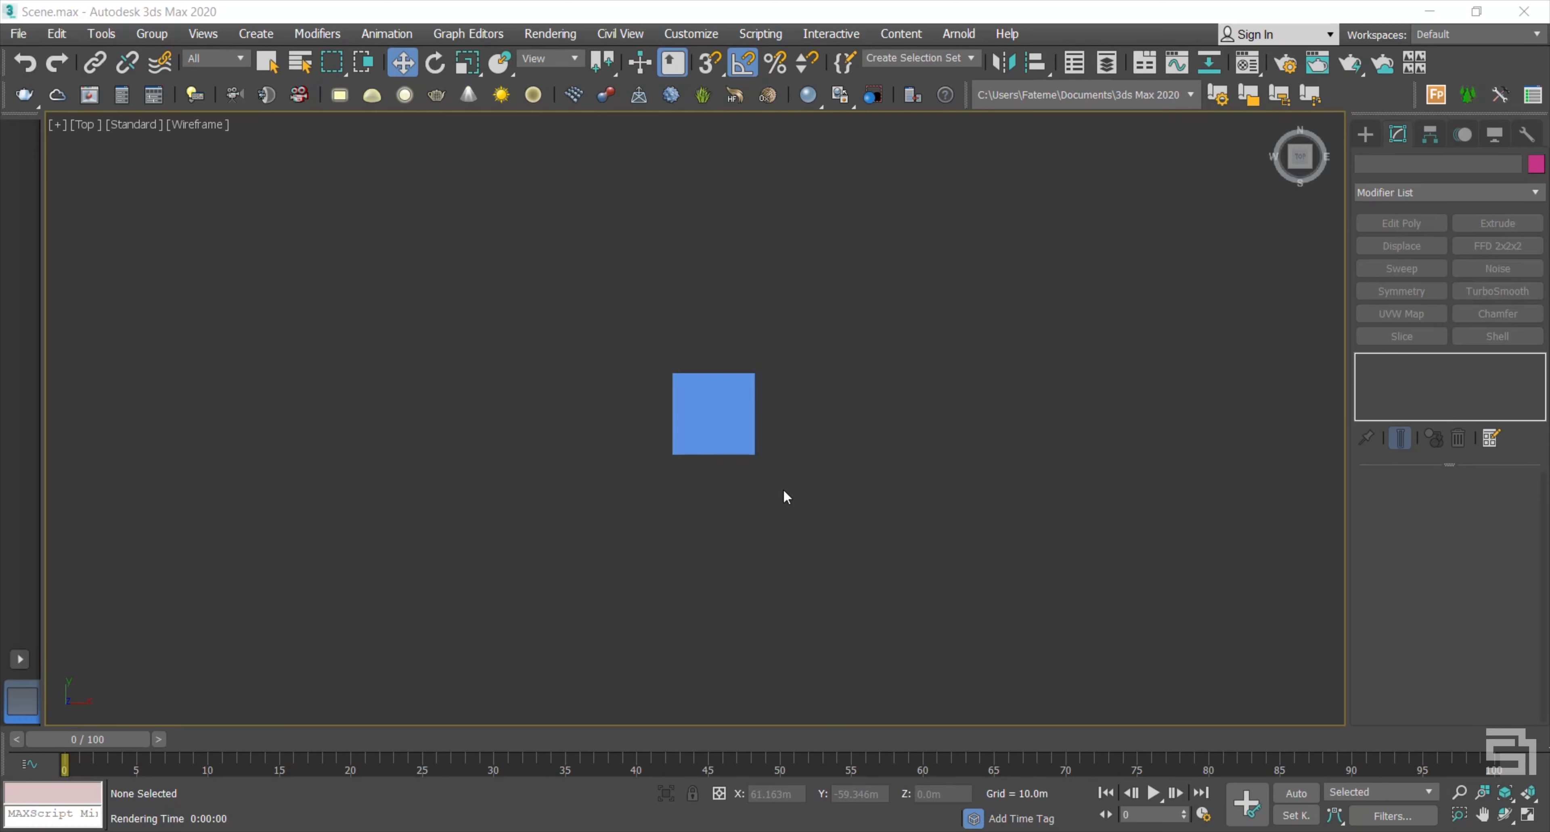
Step: Place a dome-type VRayLight in the Top viewport right of the water plane, then deselect it
click(710, 425)
scroll(712, 391, up, 5)
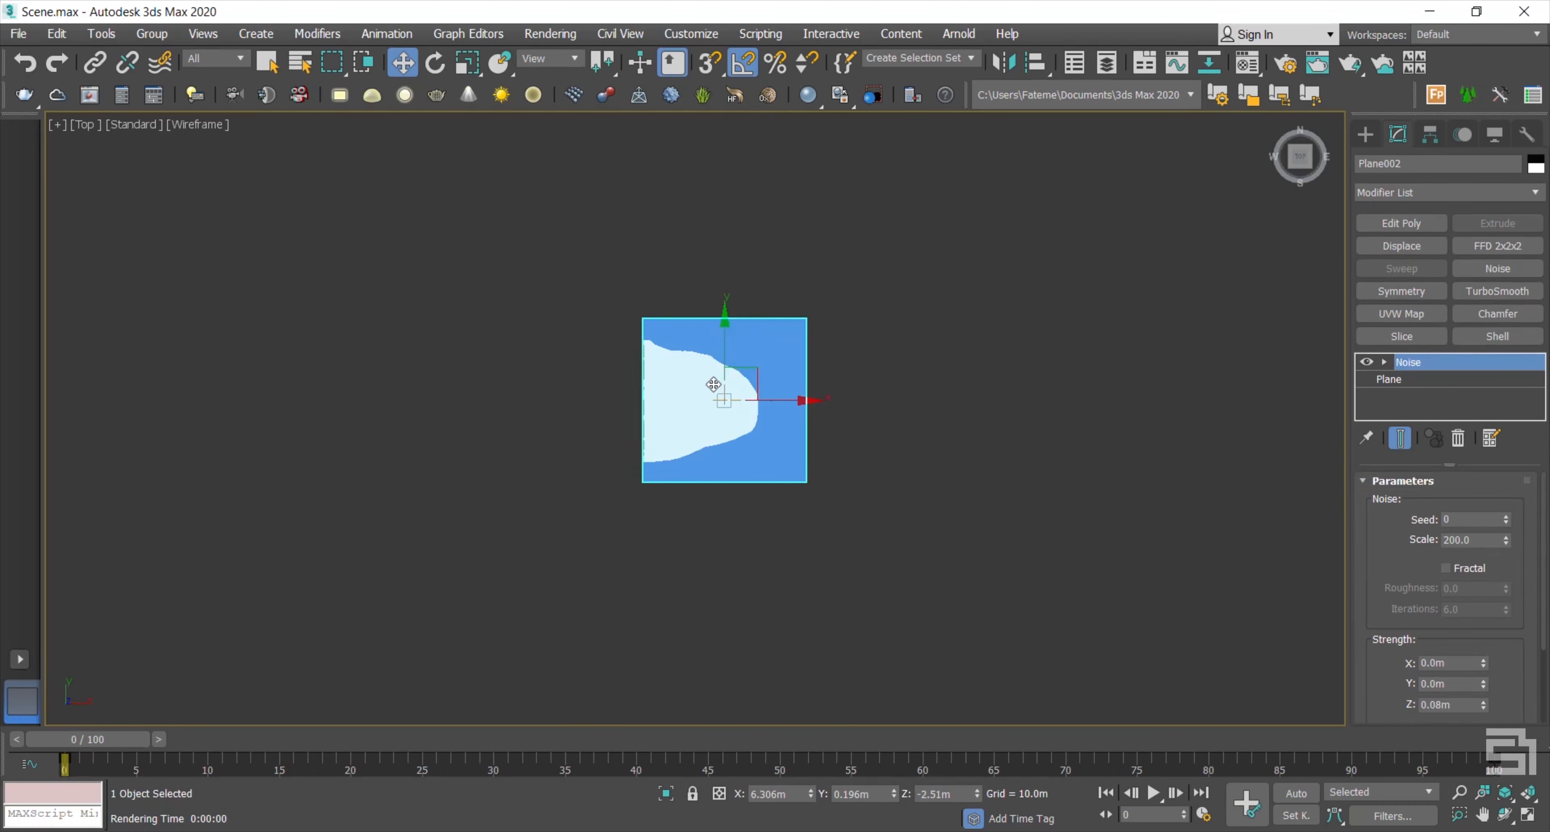
scroll(713, 385, up, 2)
click(1365, 133)
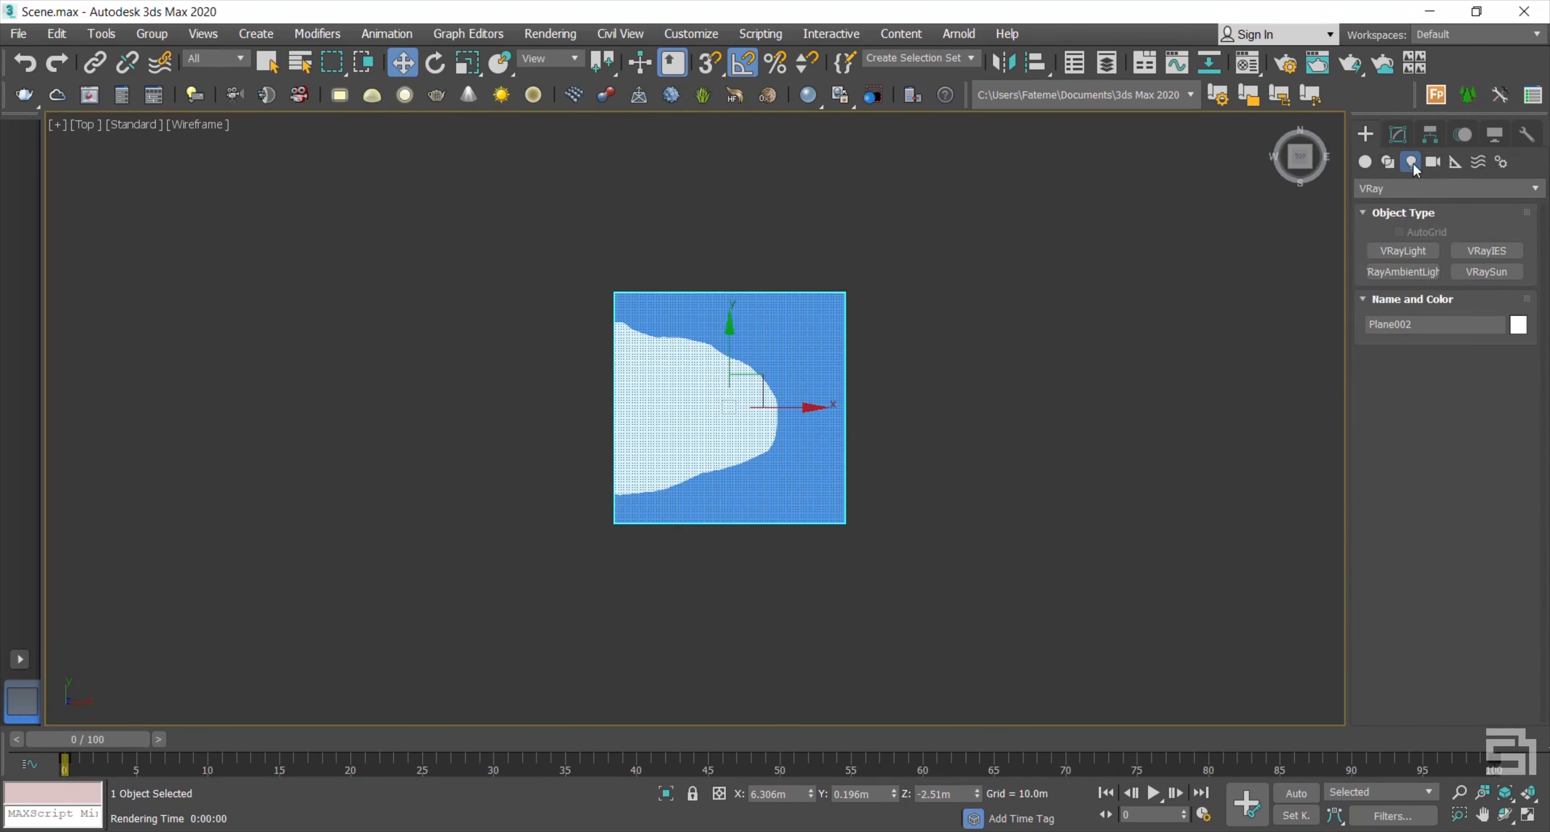
click(1405, 253)
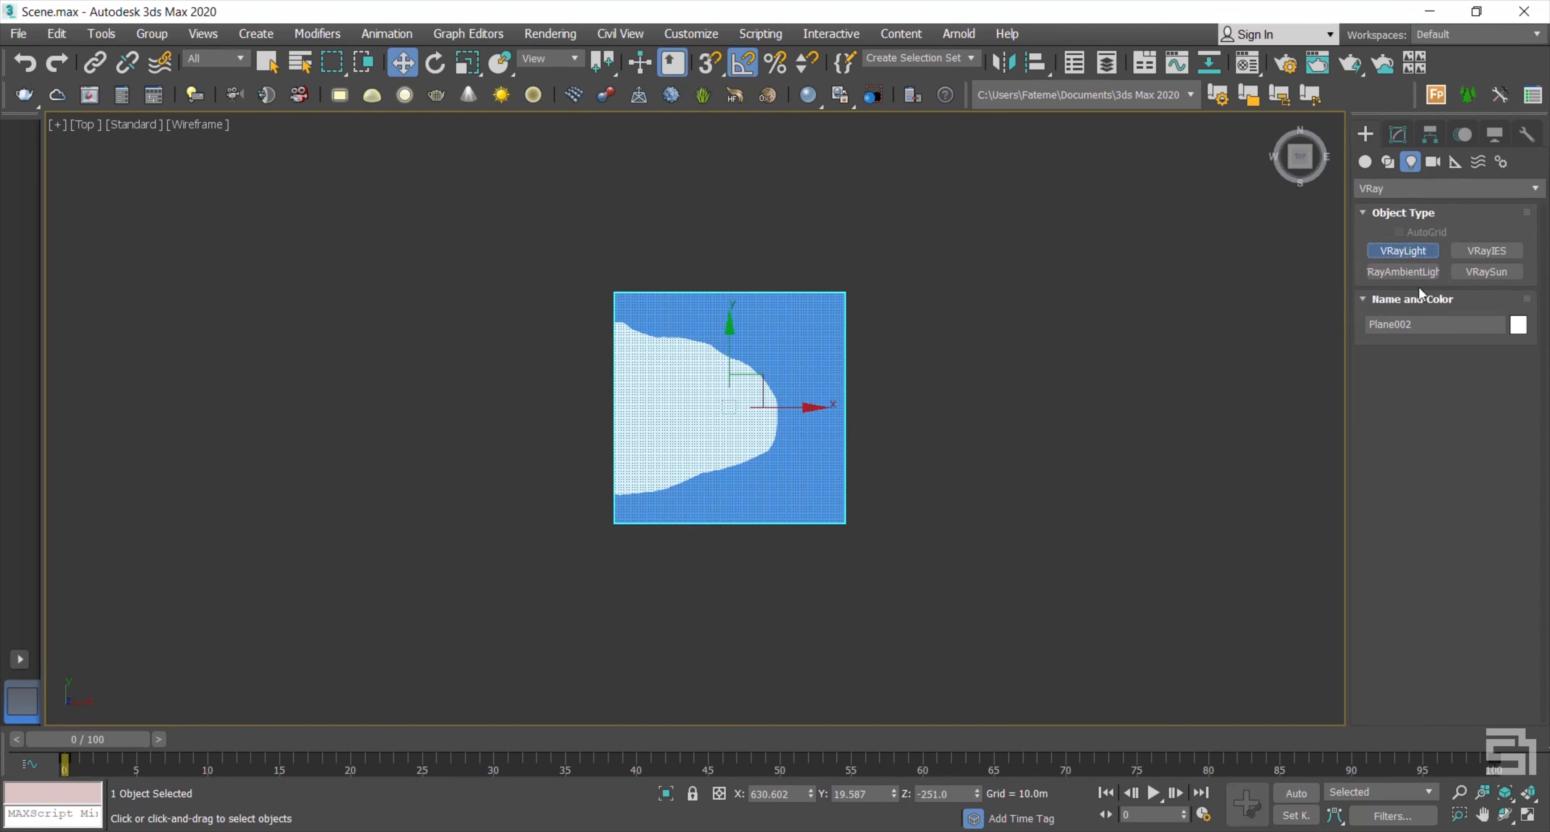
click(1487, 382)
click(1475, 411)
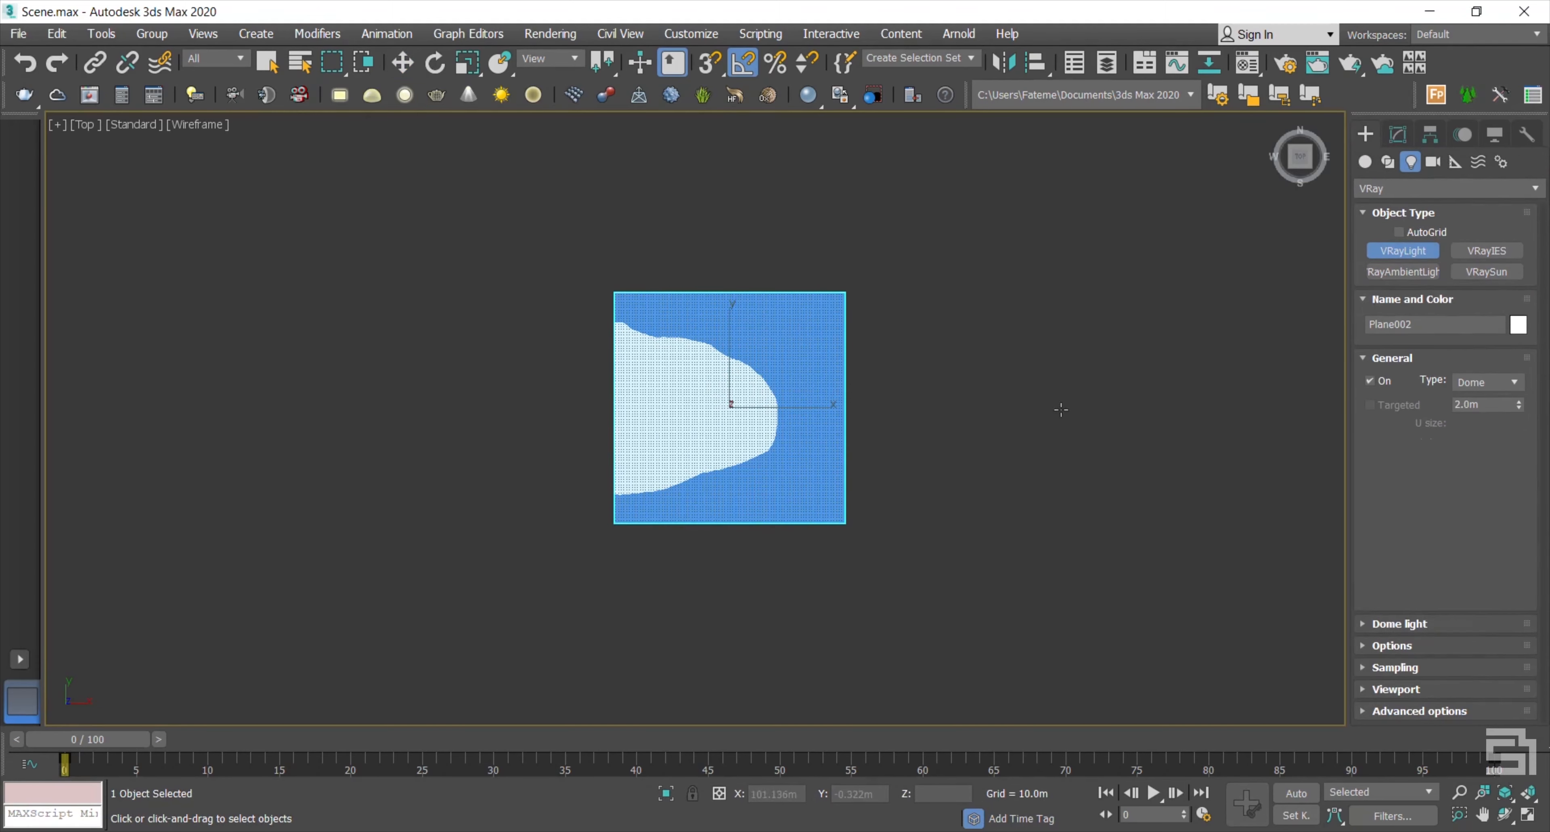
click(903, 409)
key(w)
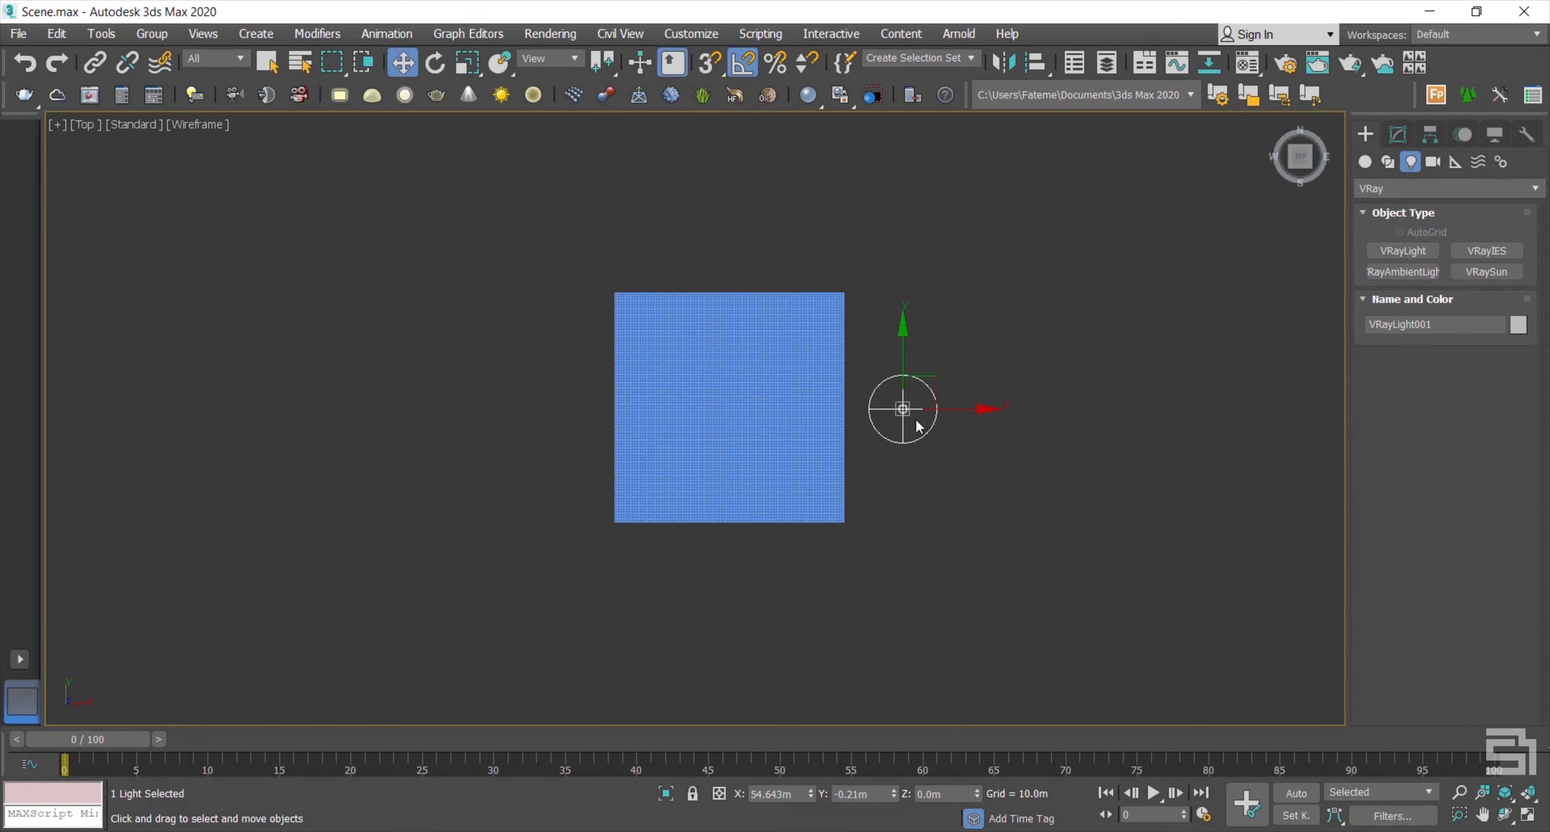
click(896, 475)
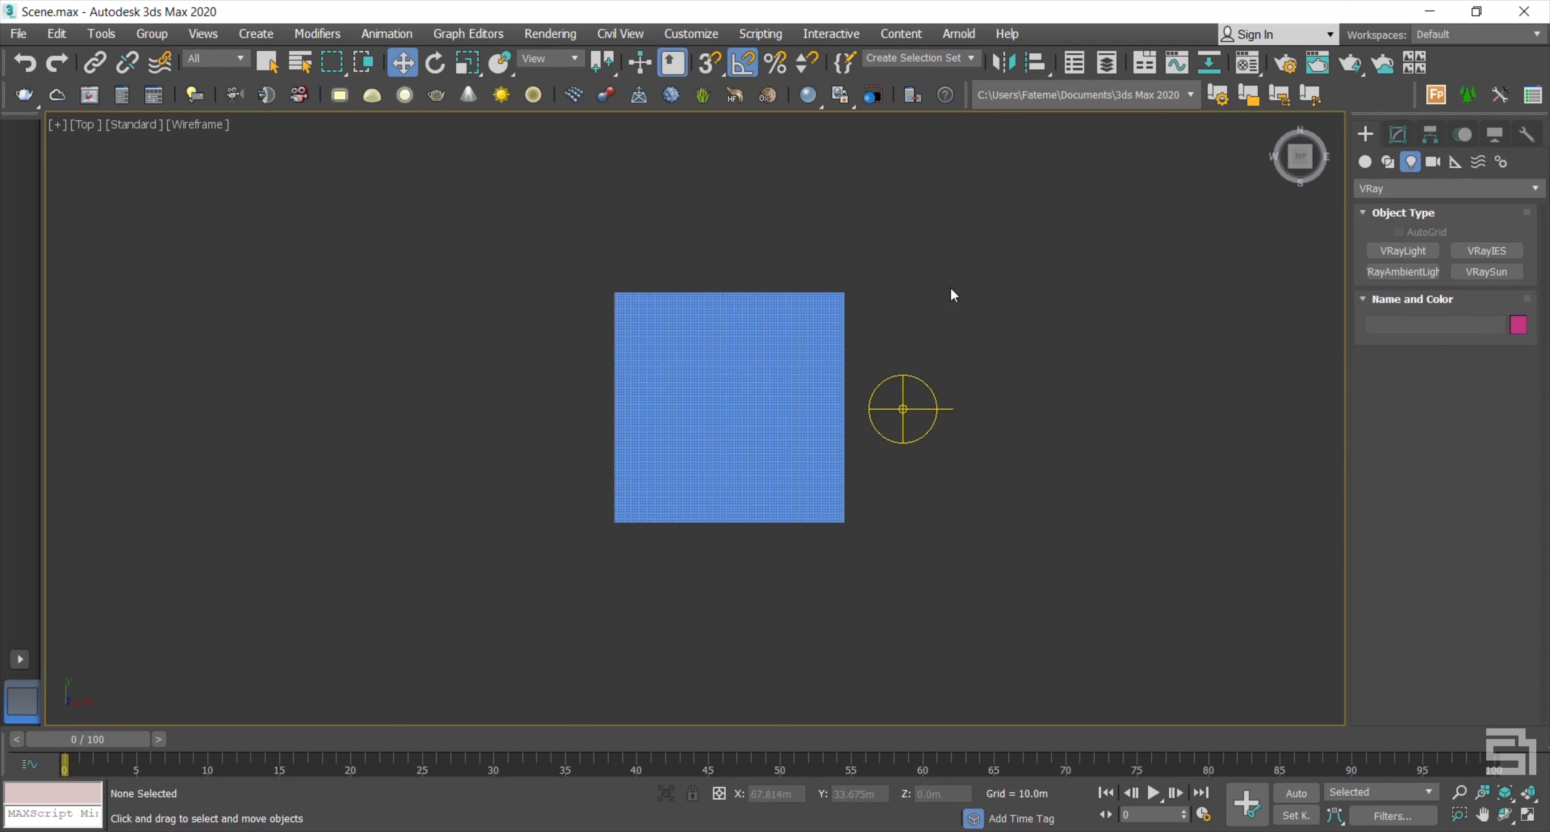
Step: Set the environment background map to a VRayHDRI map
key(8)
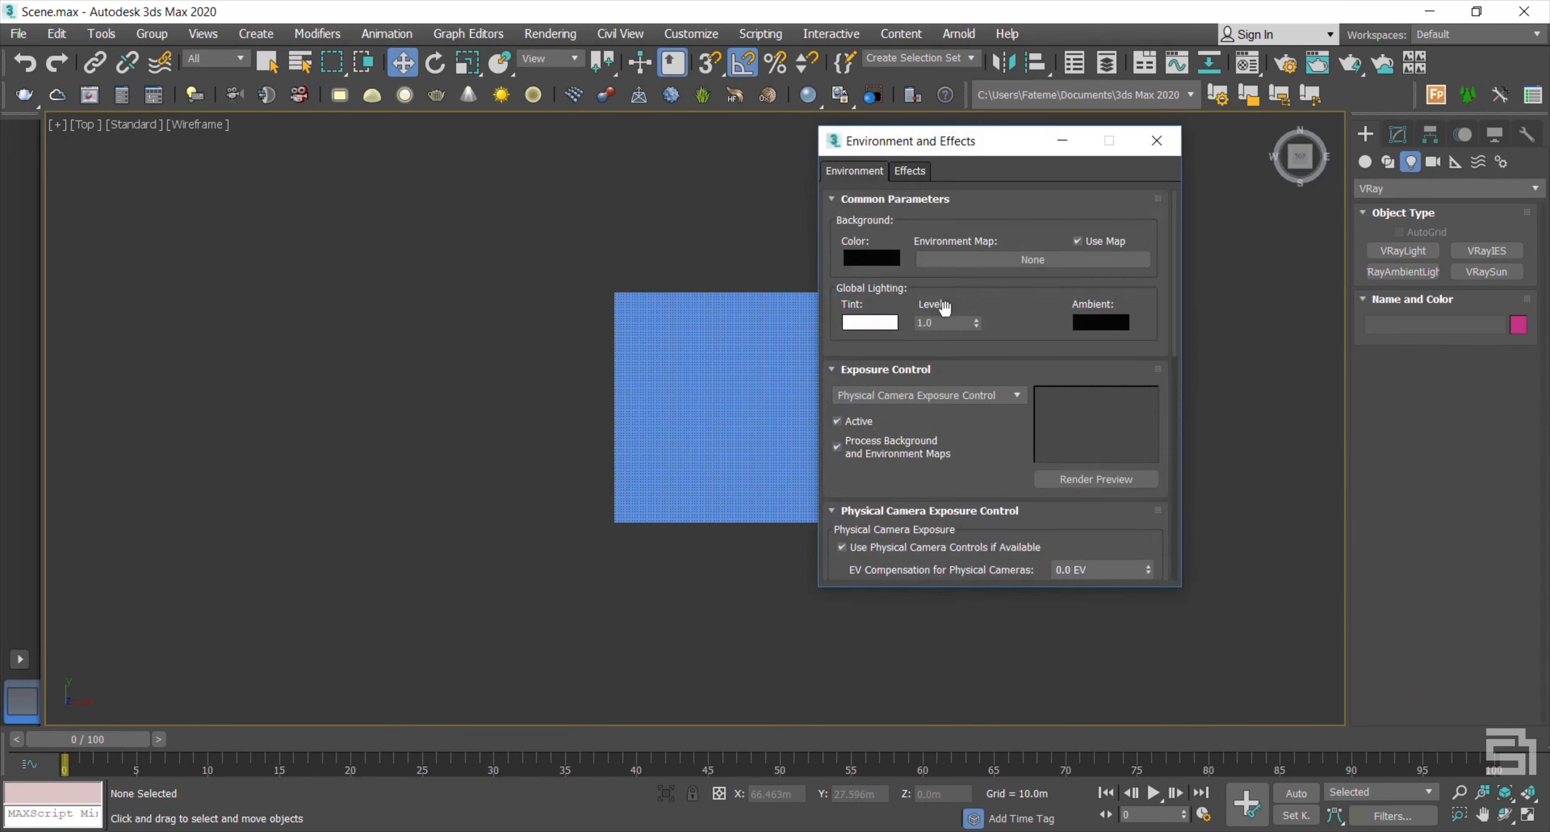
click(998, 263)
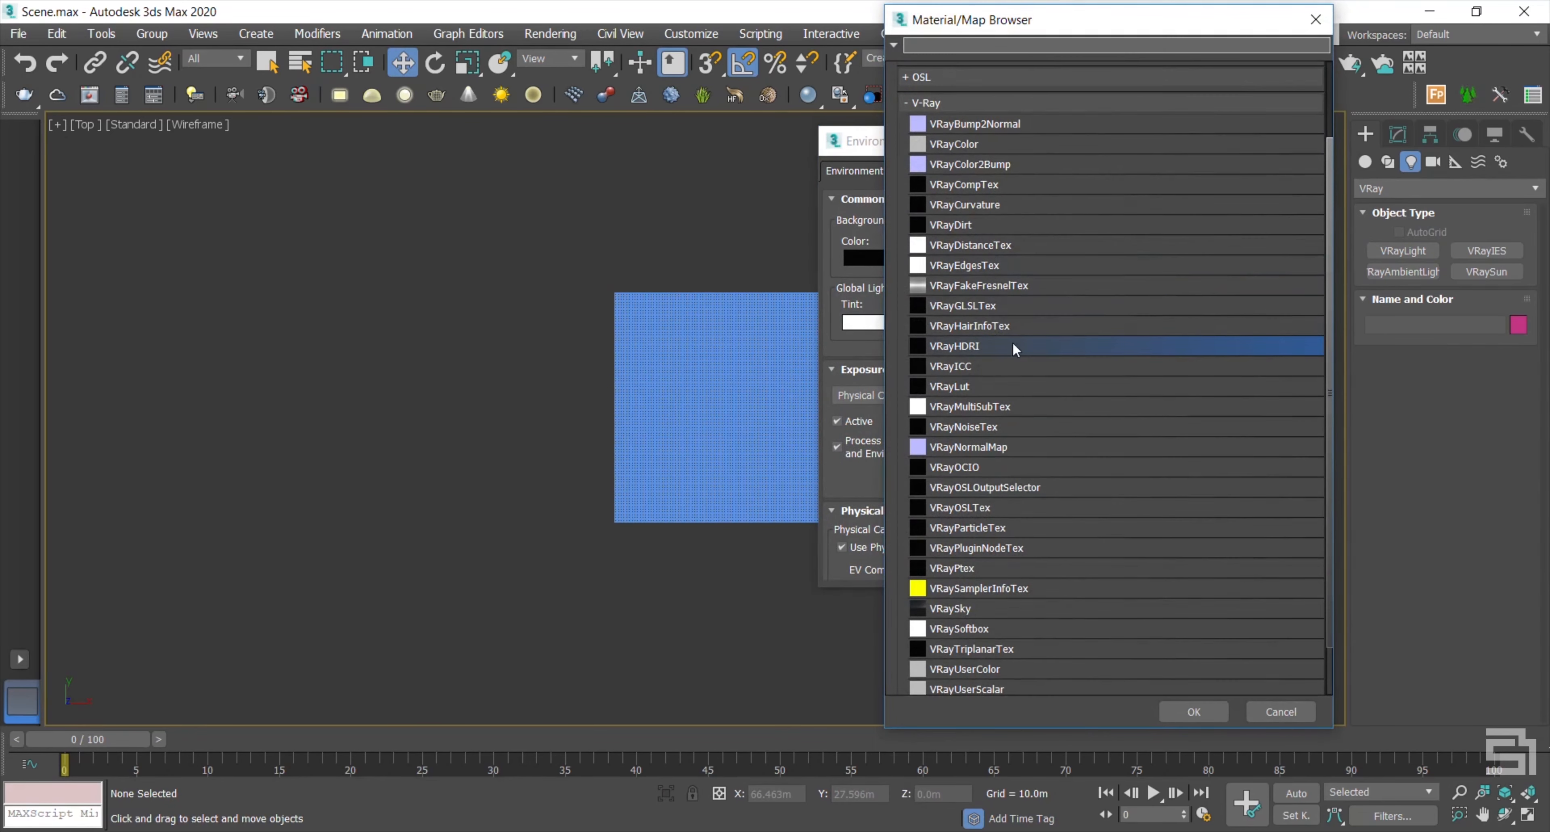
double_click(961, 345)
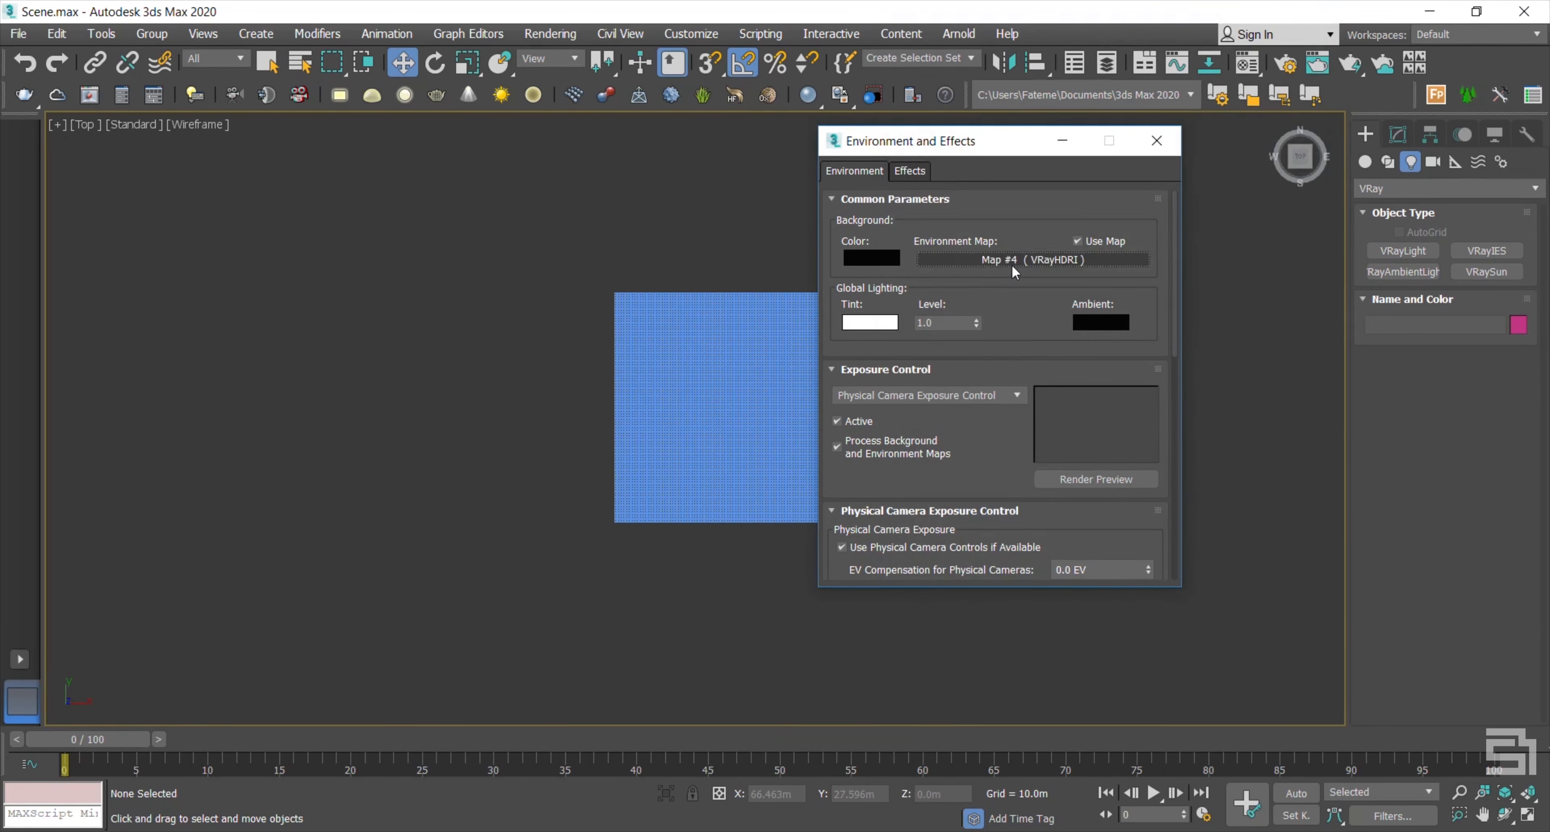
Step: Instance the HDRI map into the third Material Editor slot and load vp_HDRi_v2_08.hdr
key(m)
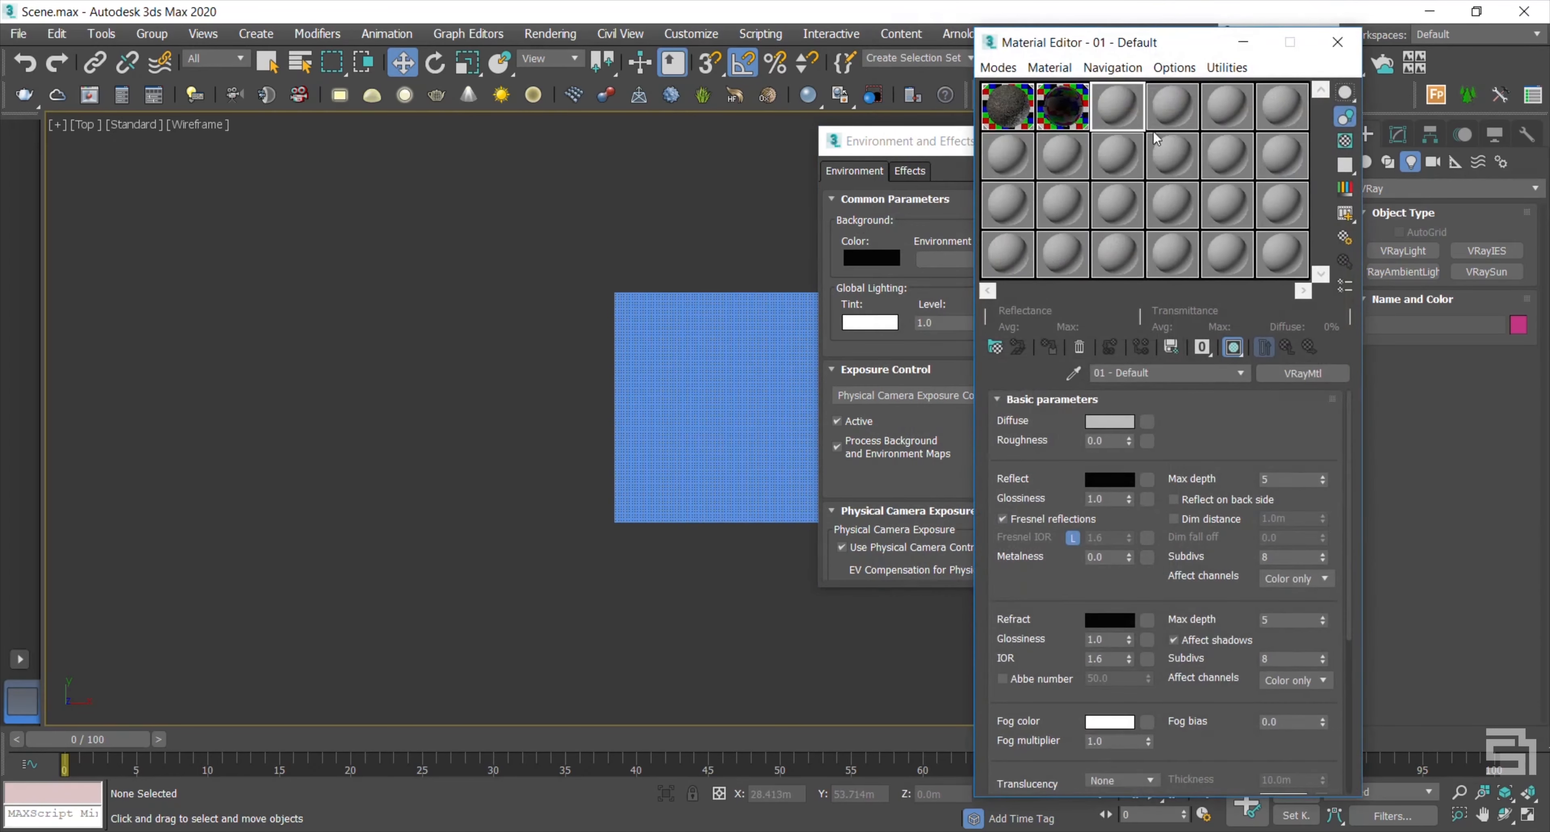
drag(1150, 44, 315, 61)
drag(1004, 257, 279, 123)
click(287, 501)
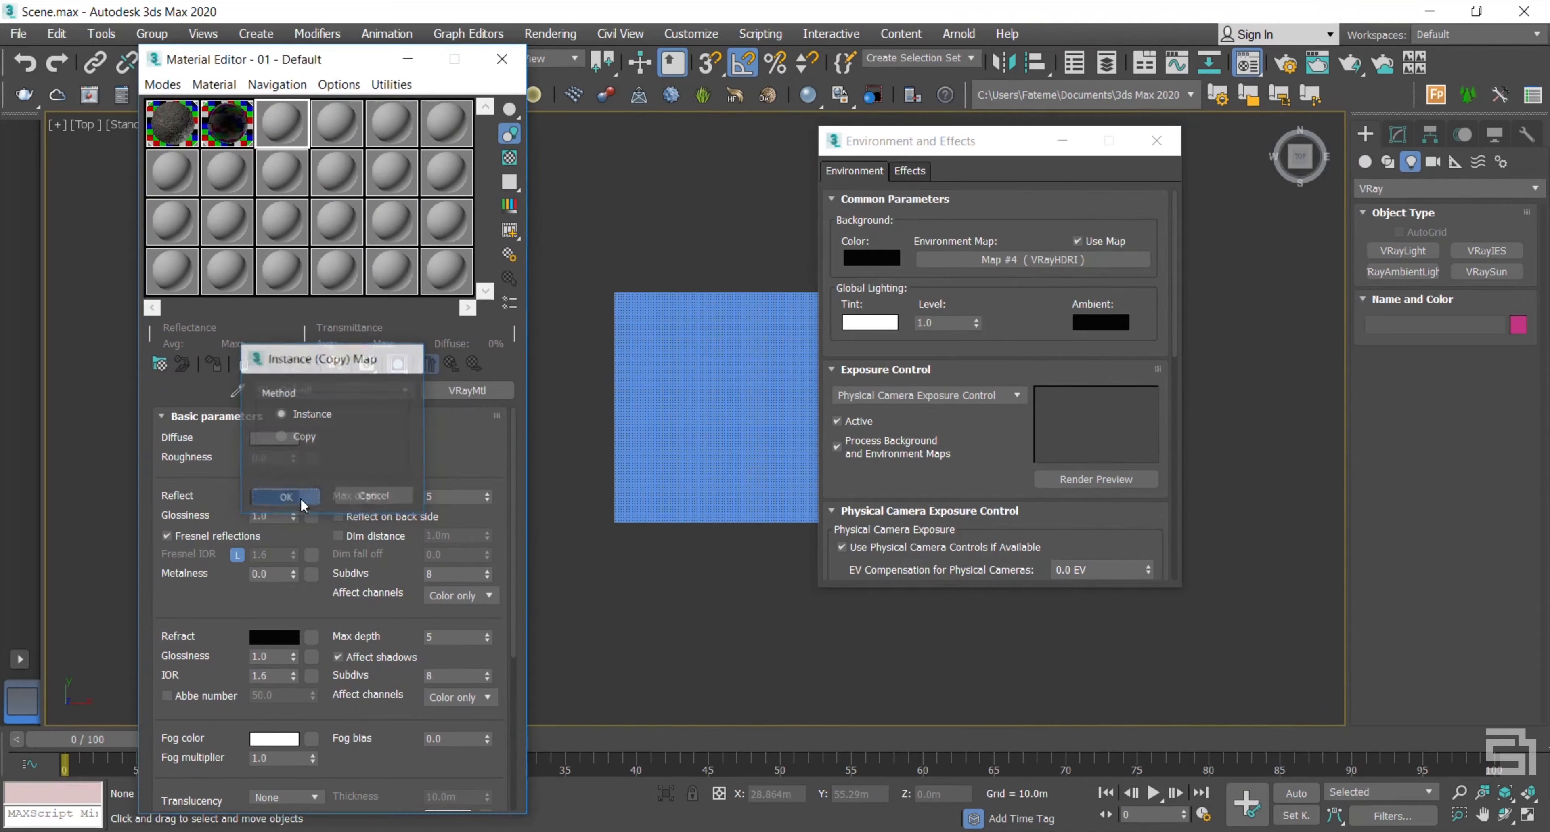
click(485, 446)
click(1089, 163)
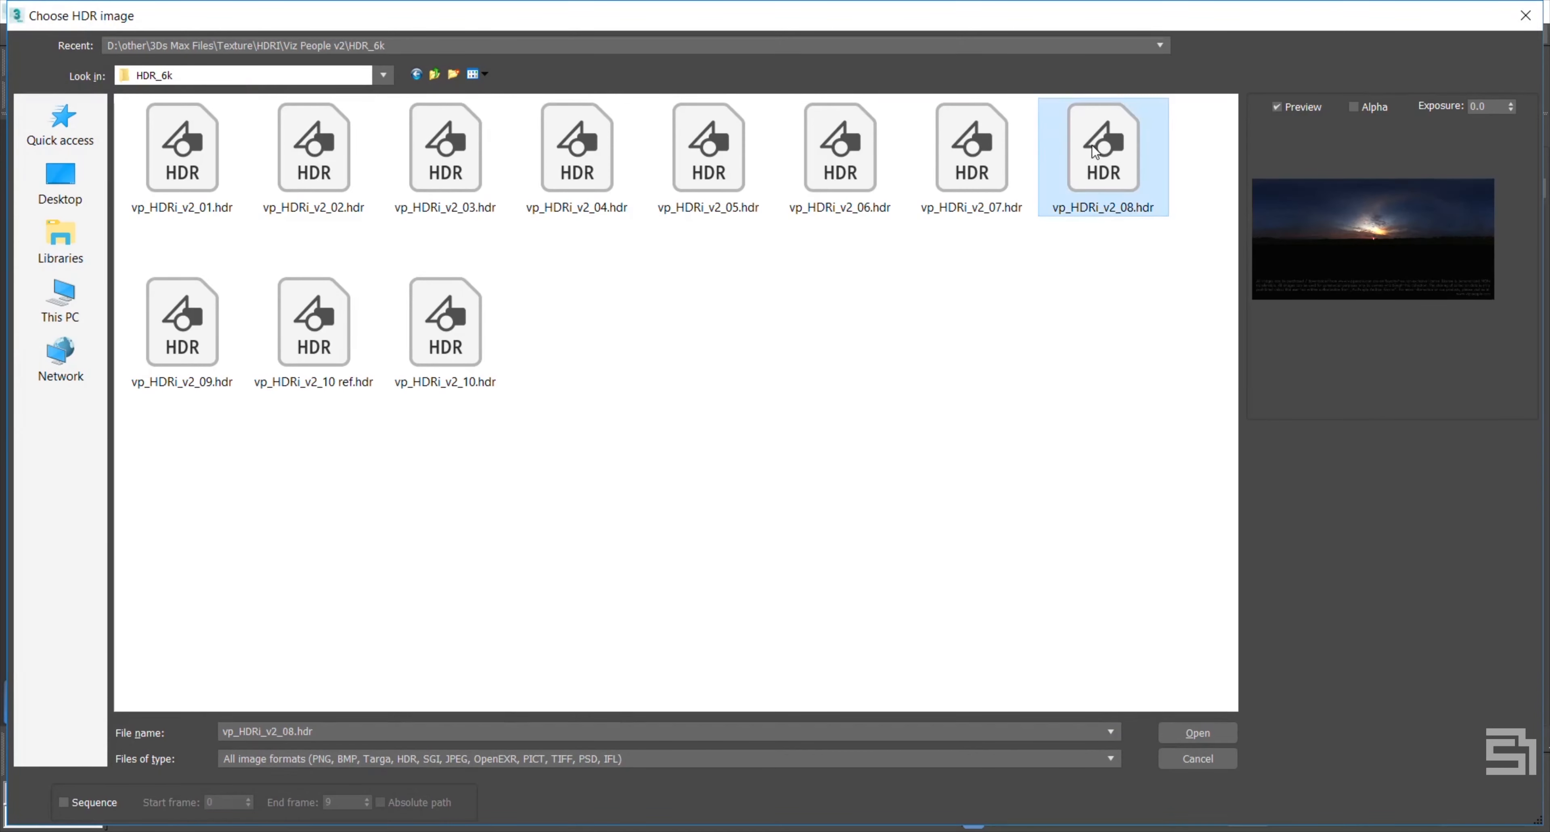
click(1181, 733)
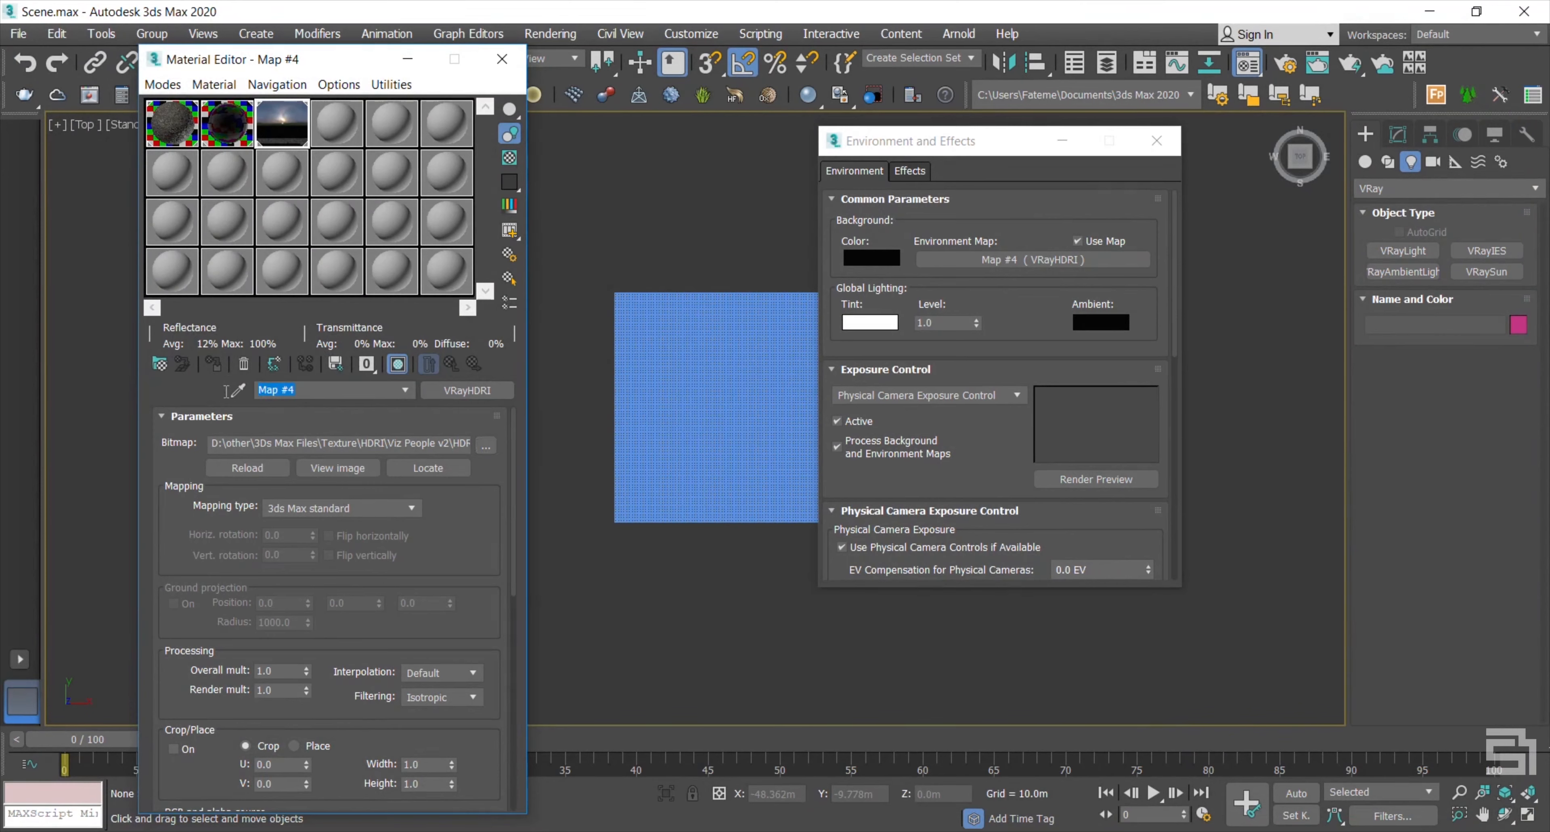
Step: Name the HDRI map Sky, use Spherical mapping, and set horizontal rotation to 70
text(Sky)
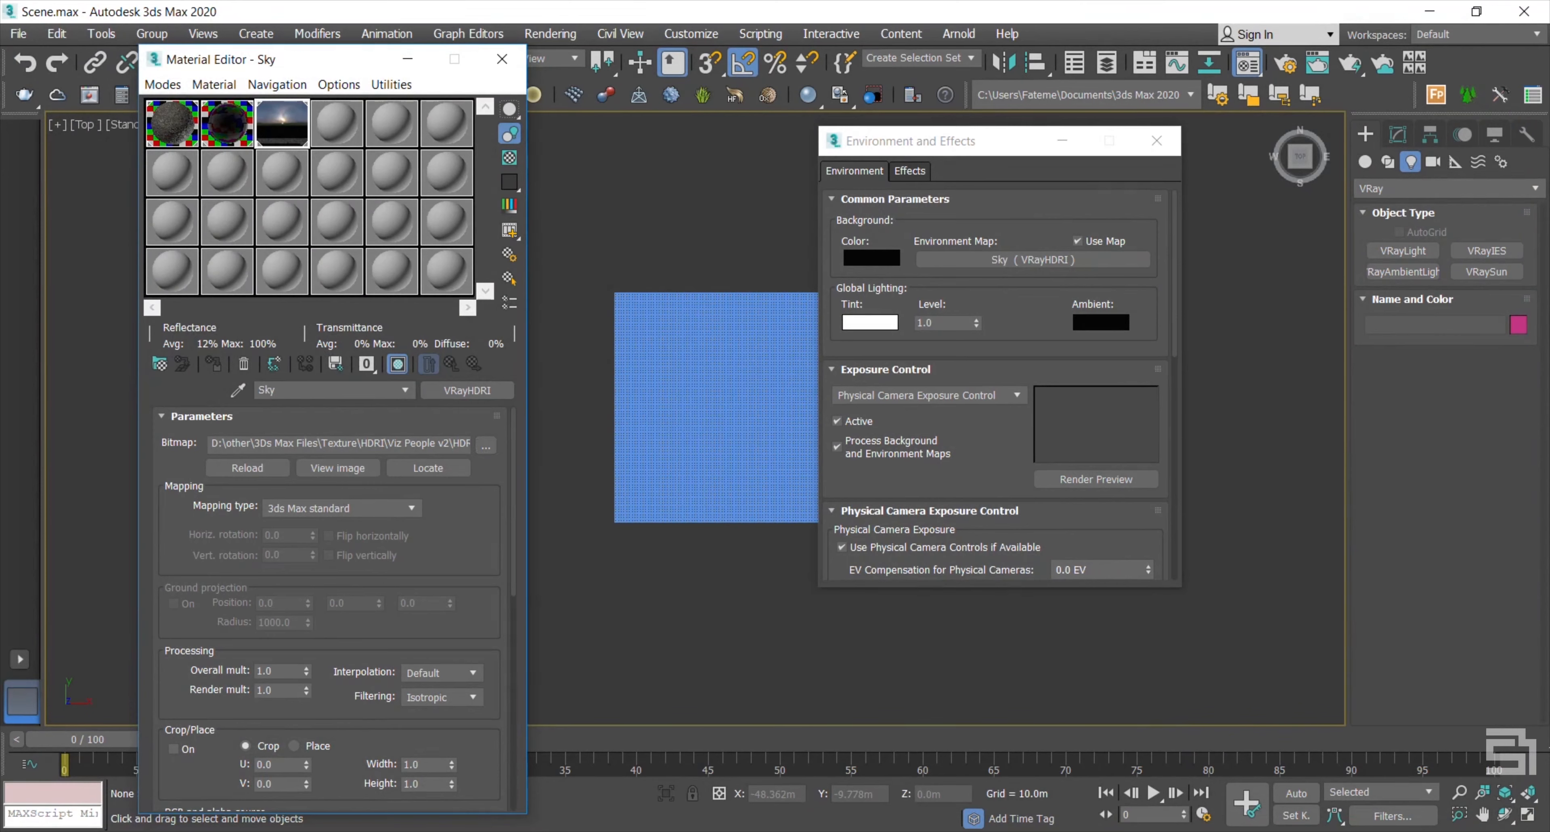
click(301, 510)
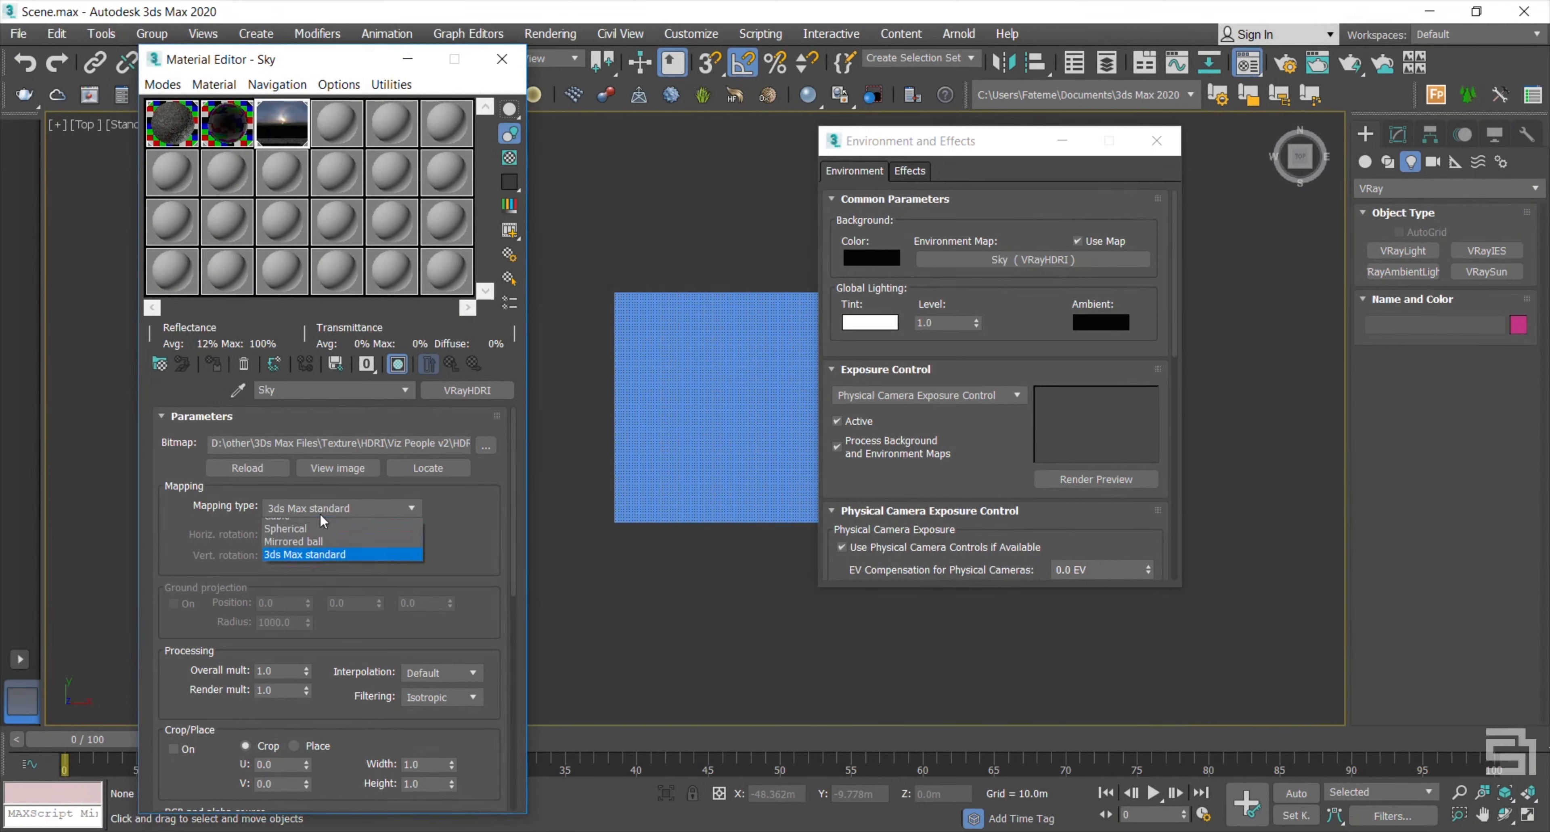
click(312, 560)
drag(292, 536, 235, 532)
text(70)
key(Return)
Step: Set the Sky map's overall multiplier 0.8, render multiplier 2.0 and inverse gamma 0.52
scroll(232, 545, down, 1)
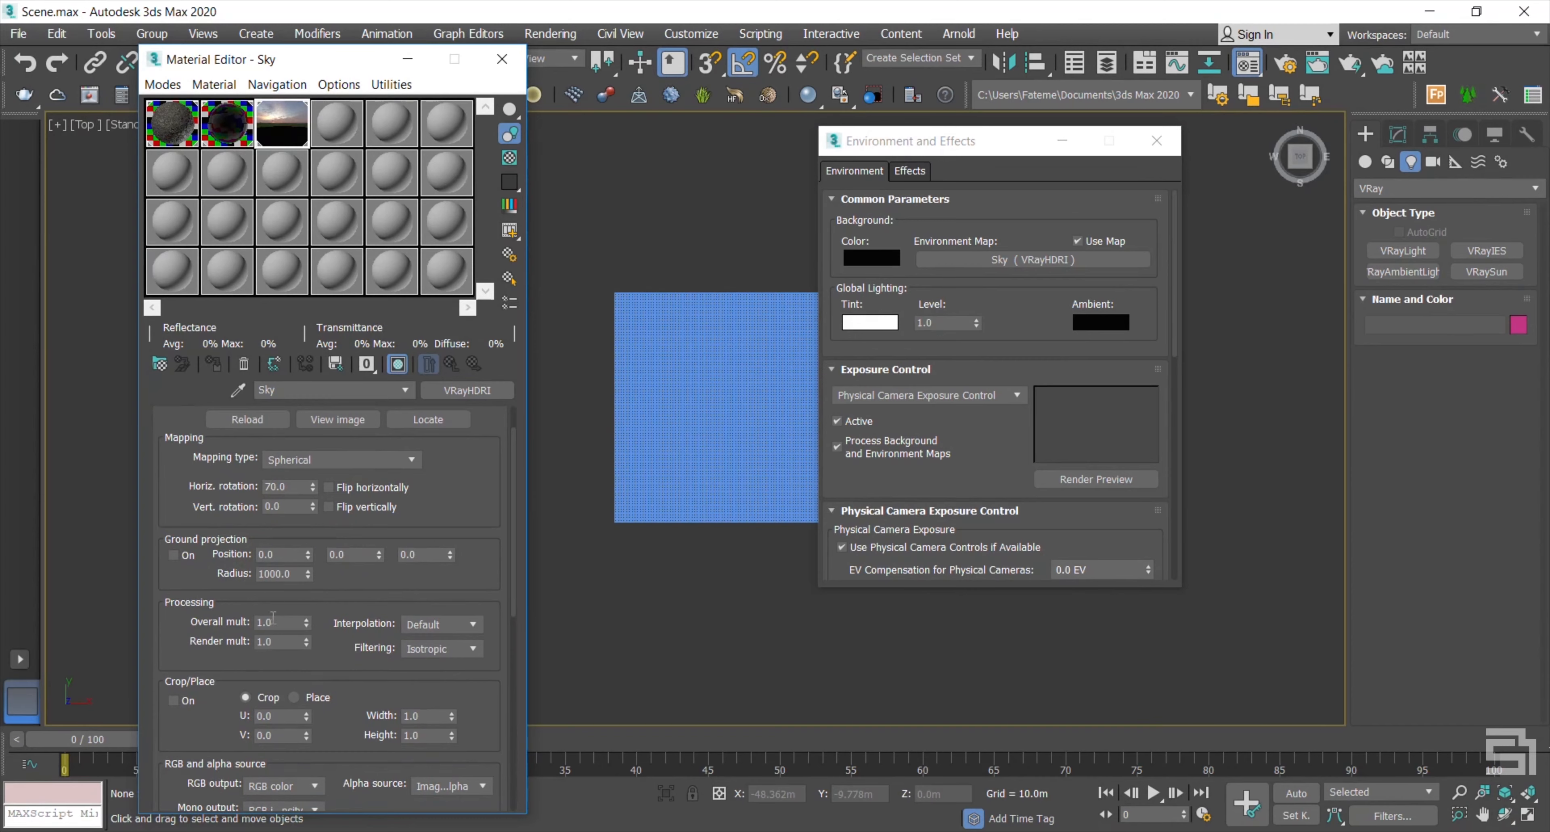
drag(280, 621, 224, 616)
text(0.8)
click(282, 641)
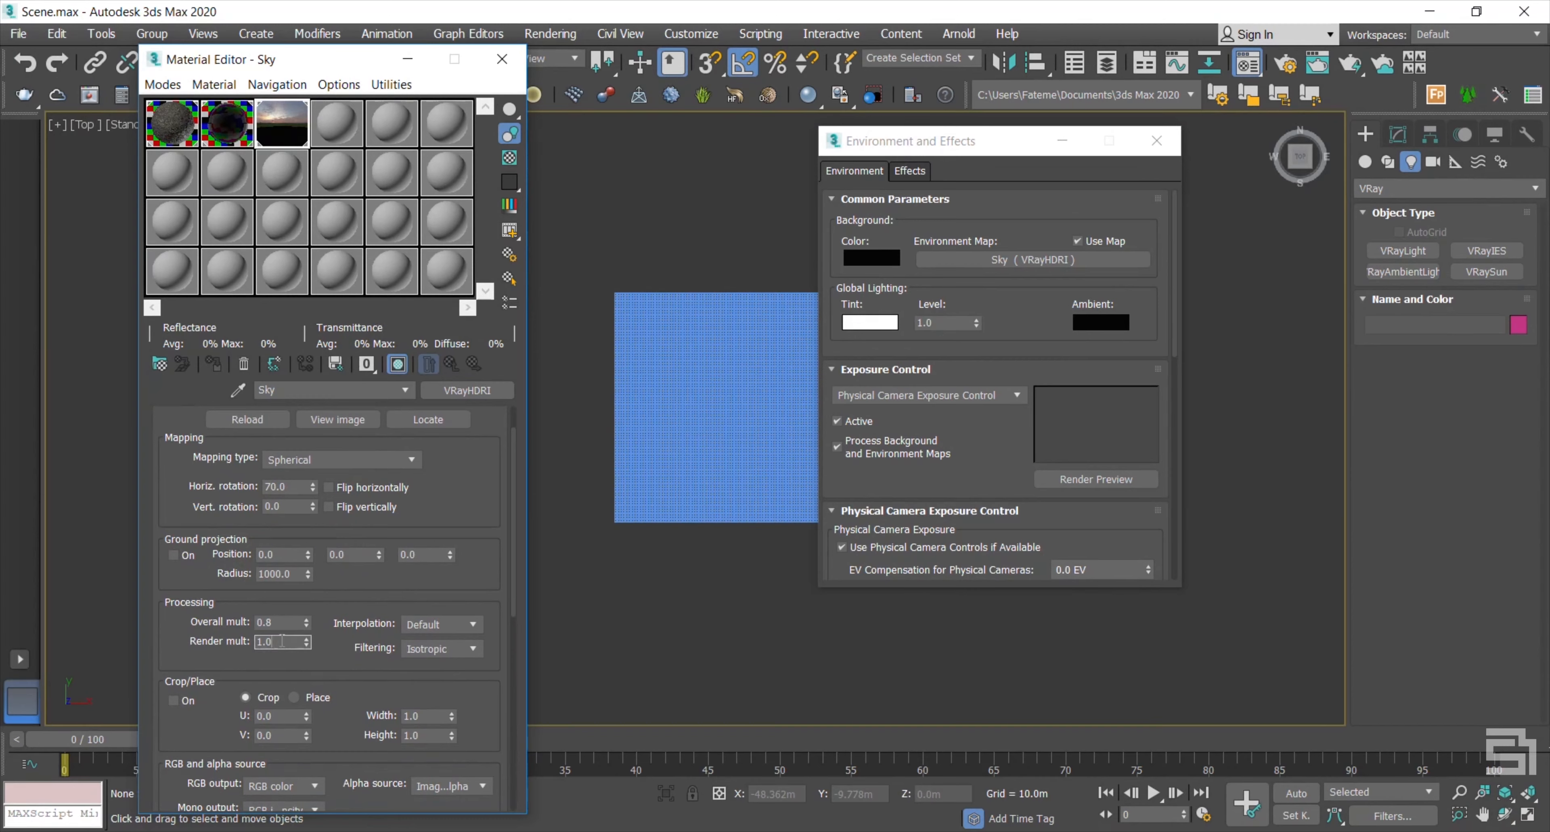
scroll(406, 640, down, 5)
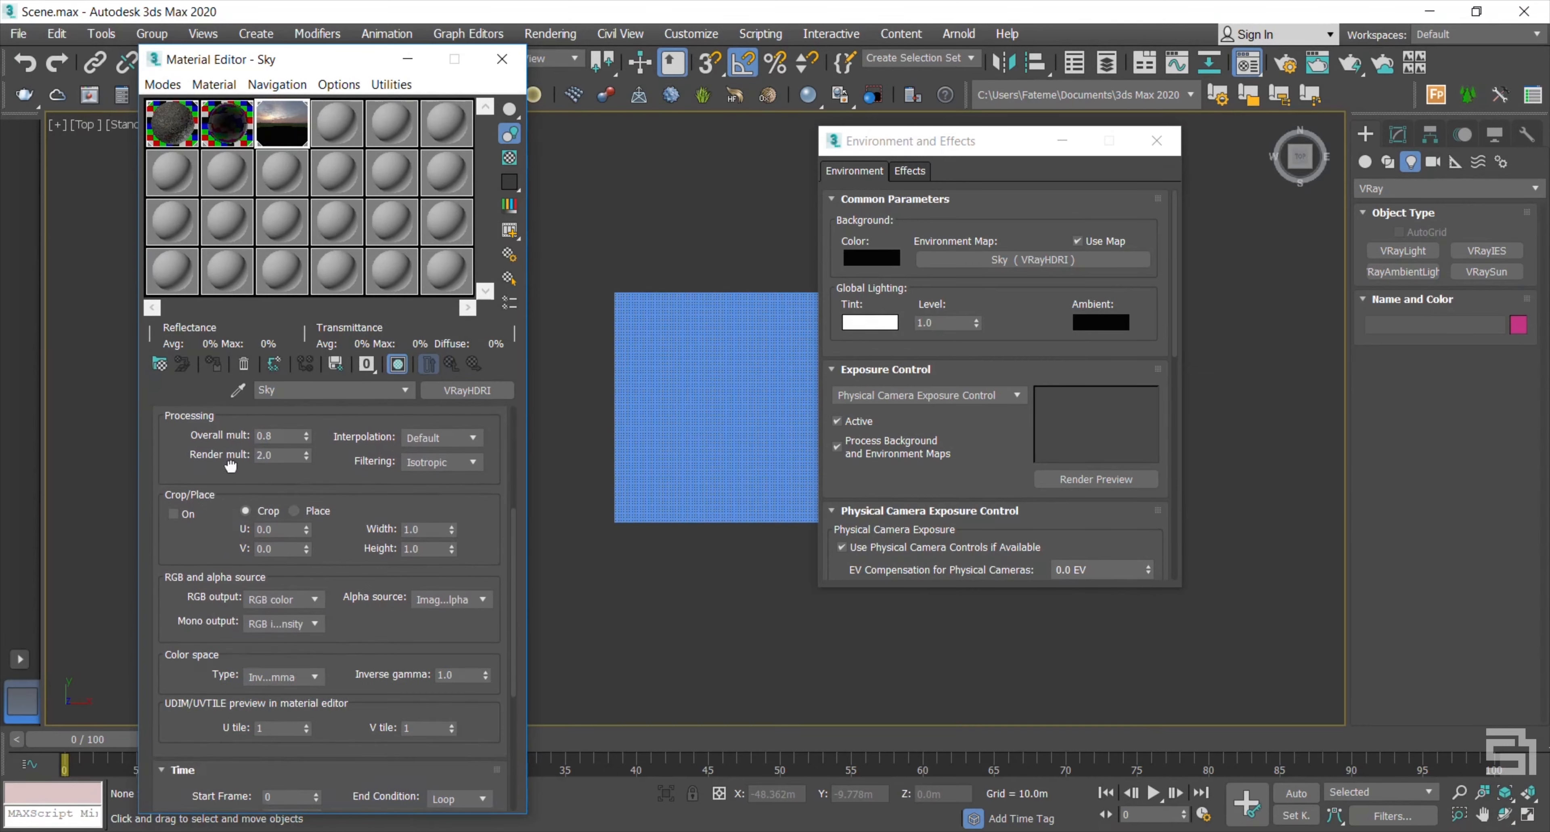
double_click(458, 674)
text(0.52)
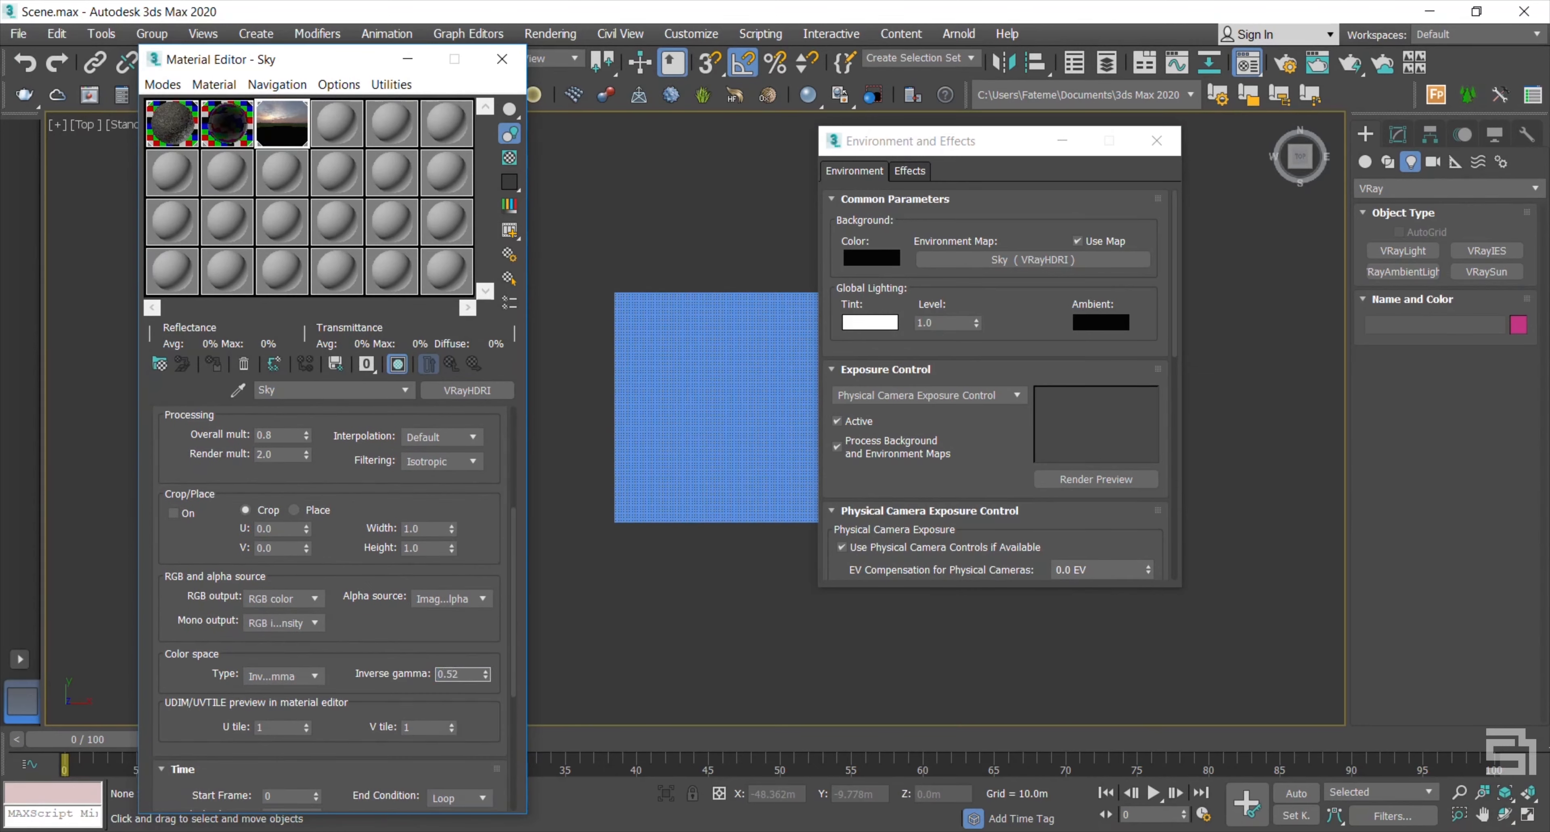
key(Return)
drag(482, 627, 453, 669)
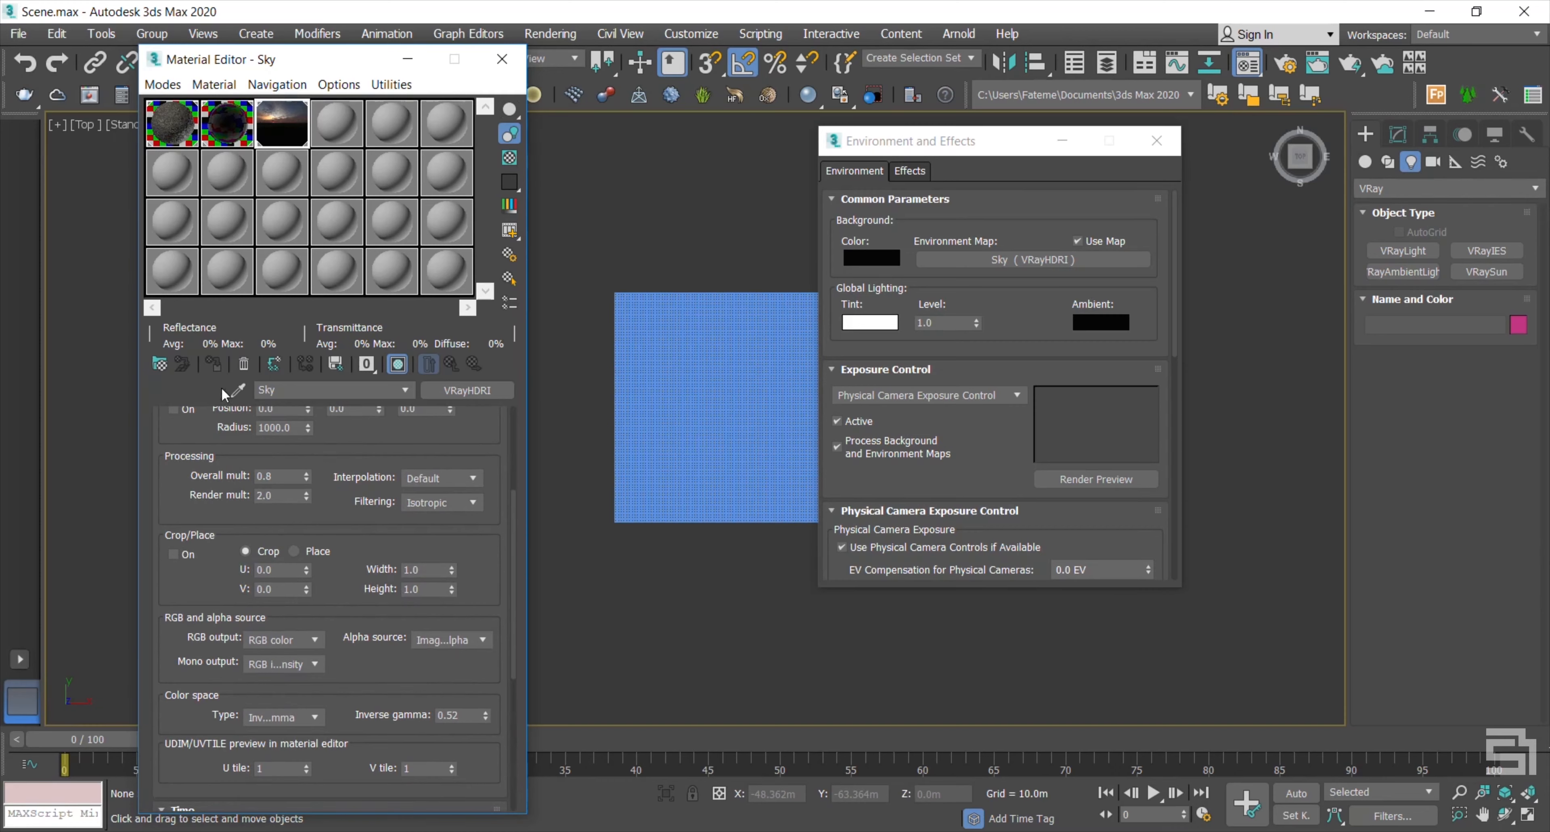
drag(452, 463, 466, 676)
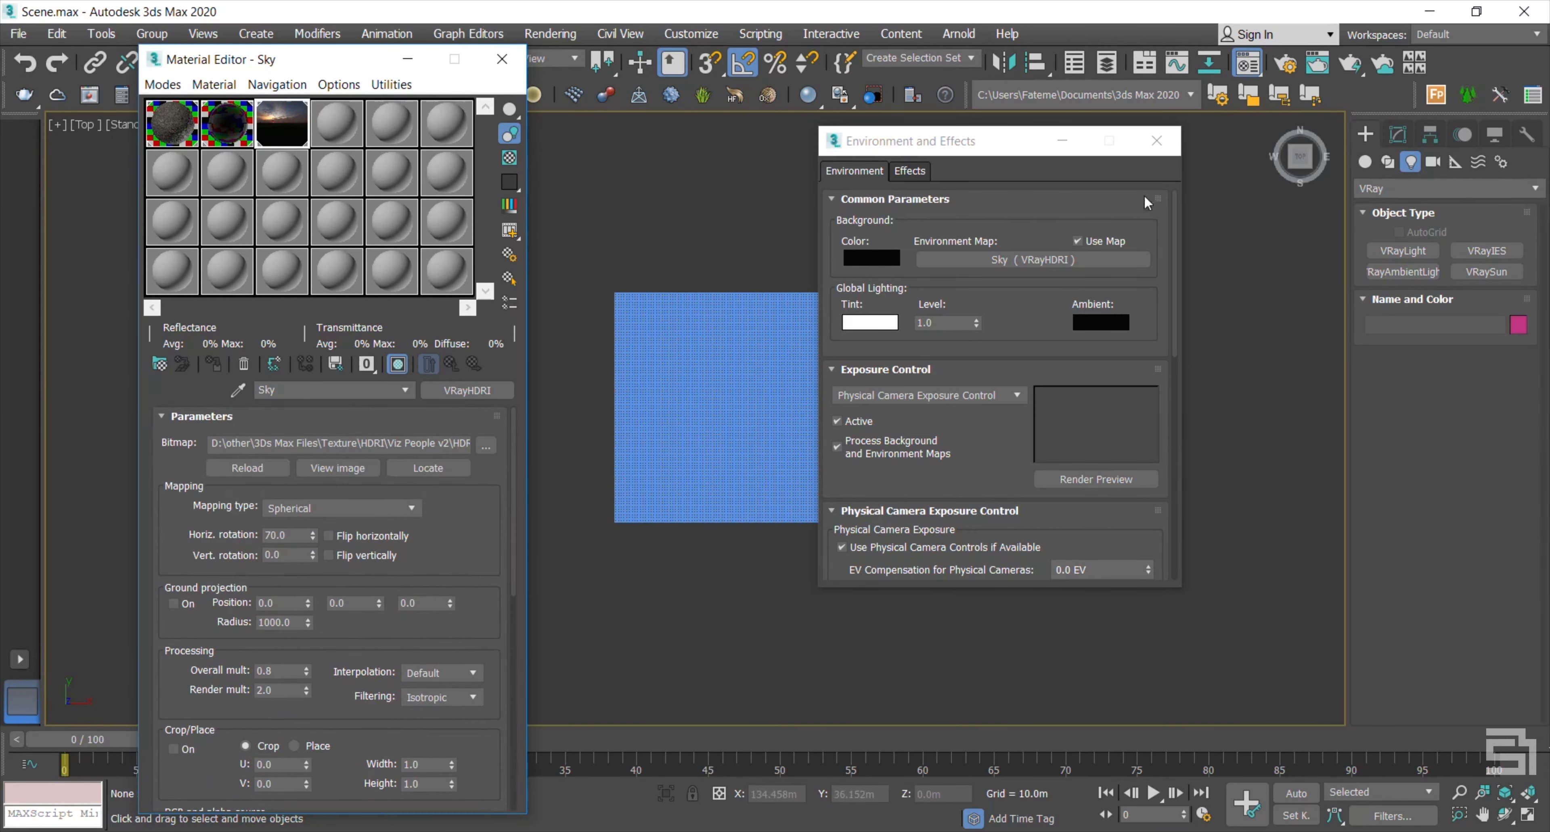
Step: Link the Sky HDRI as an instanced texture on dome light VRayLight001
click(1157, 142)
click(902, 407)
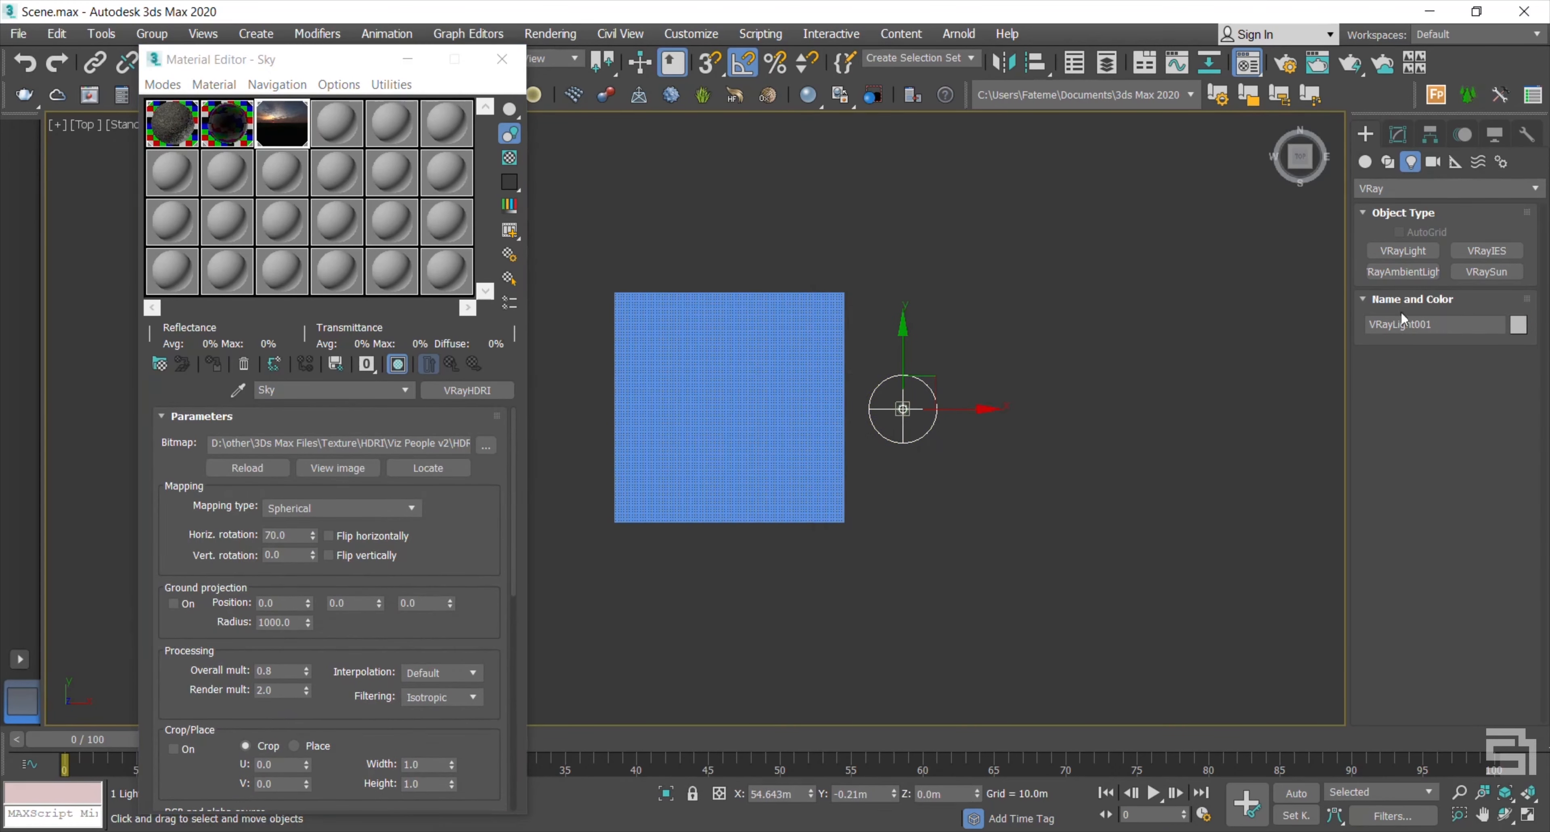
click(1398, 134)
drag(857, 578, 1447, 715)
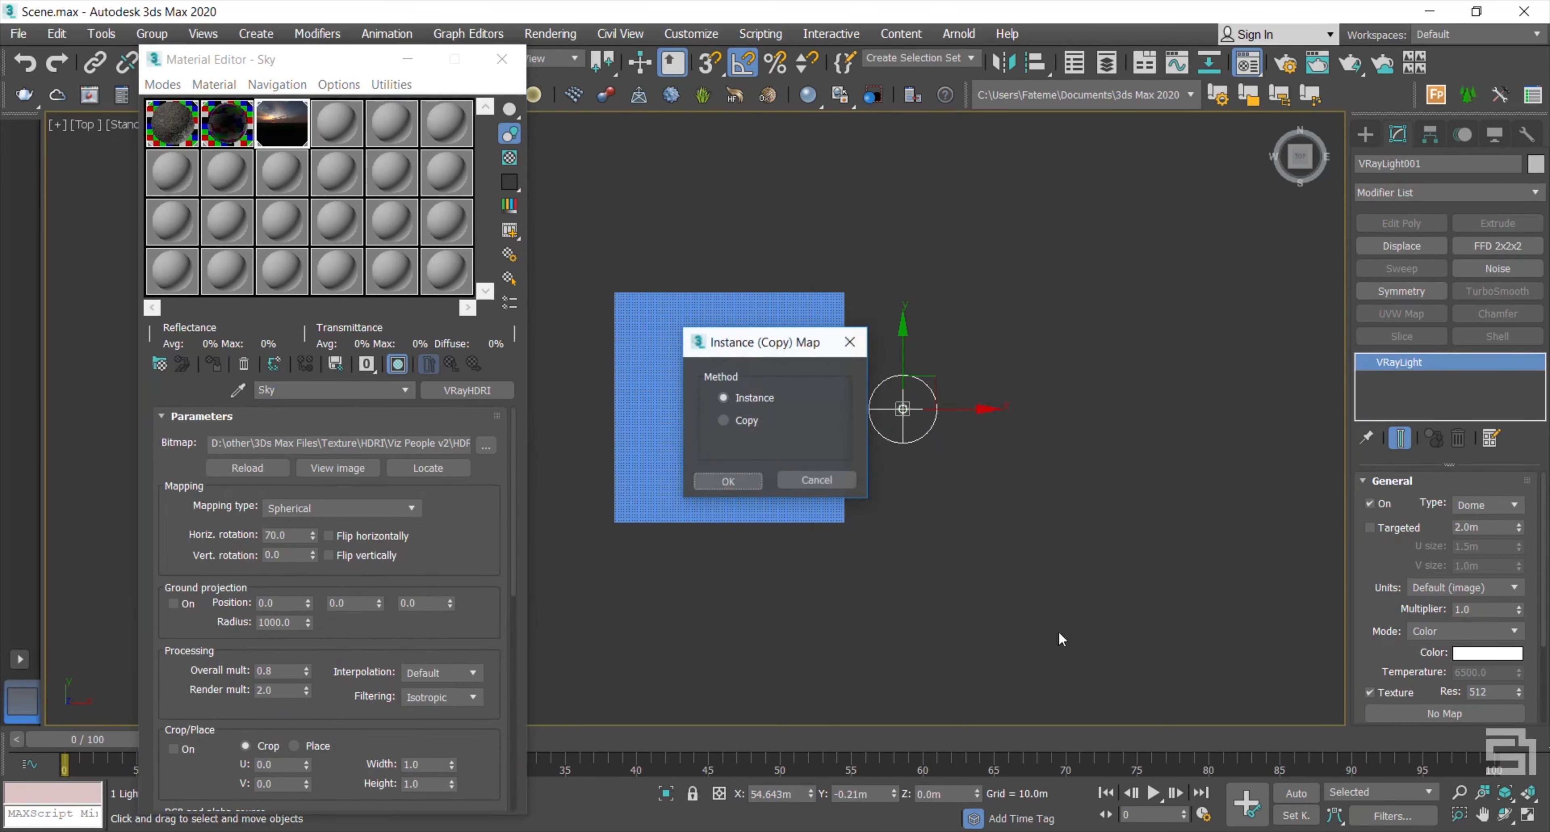
click(719, 482)
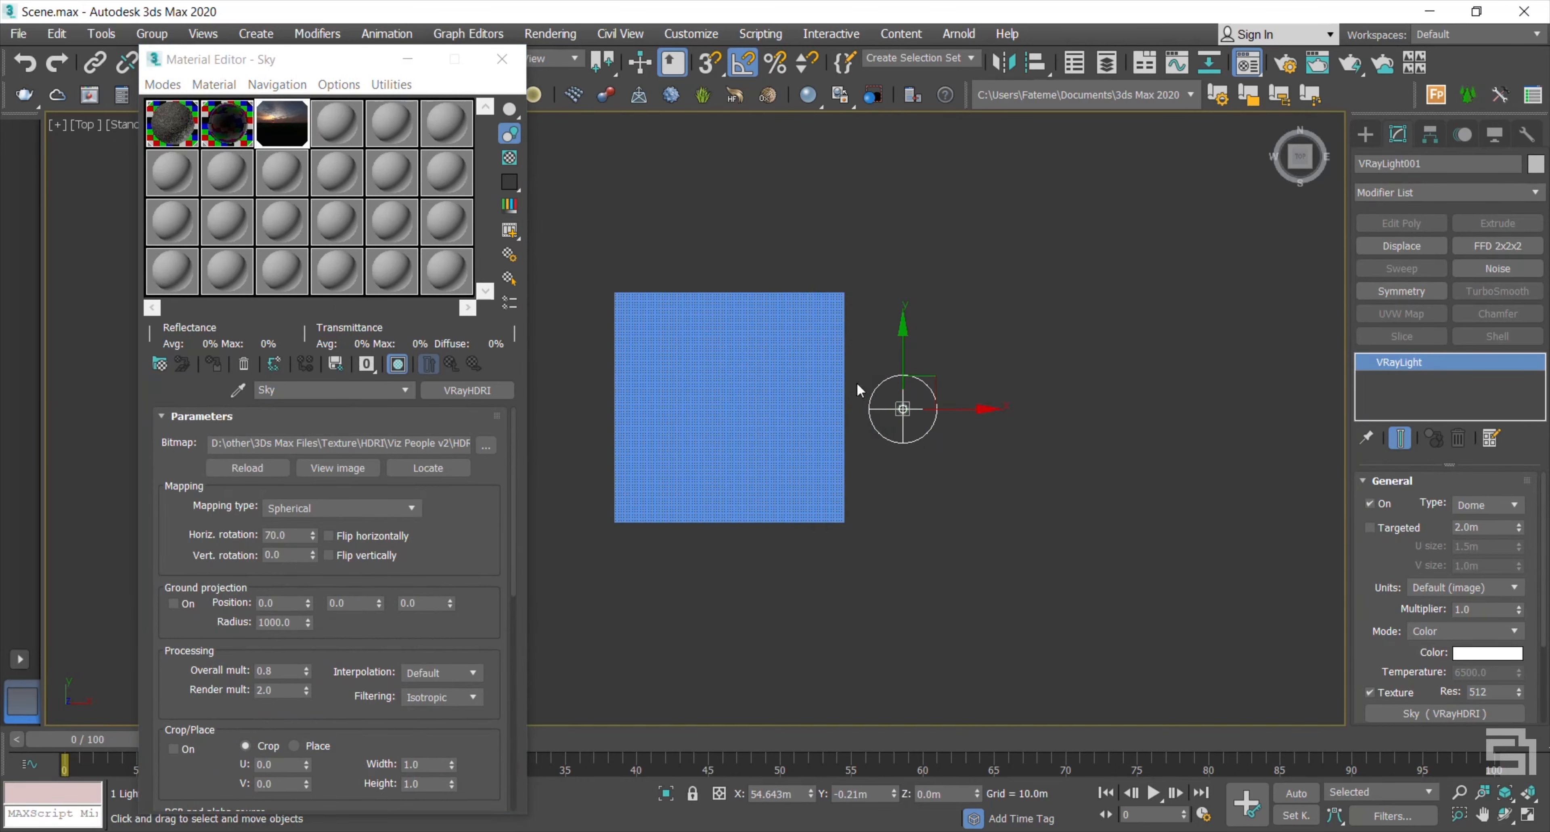
click(513, 67)
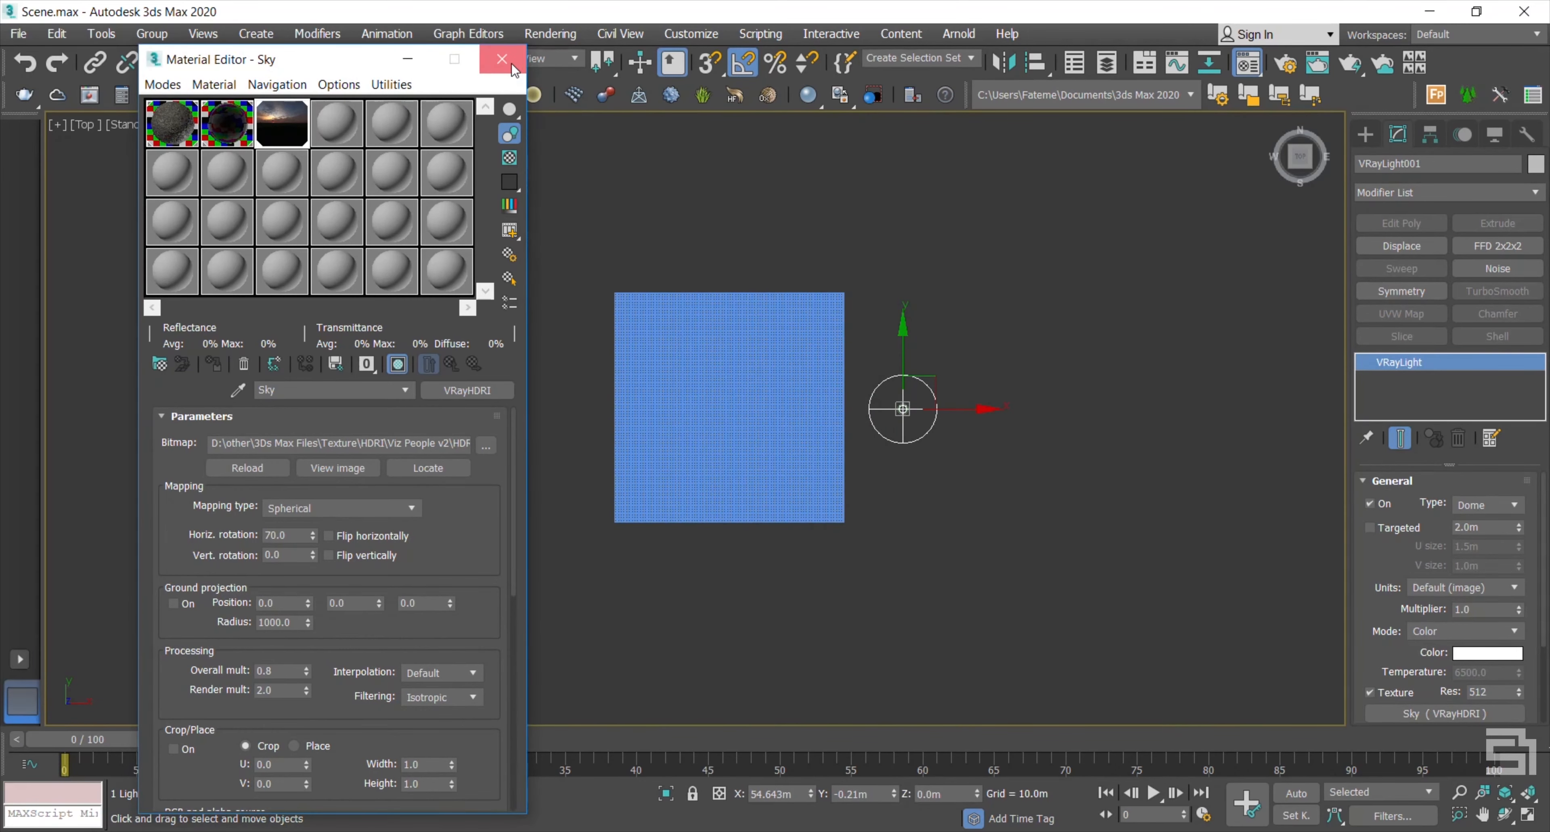
Step: Check Plane001 and Plane002's modifier stacks, then orbit to an angled overhead view
click(684, 330)
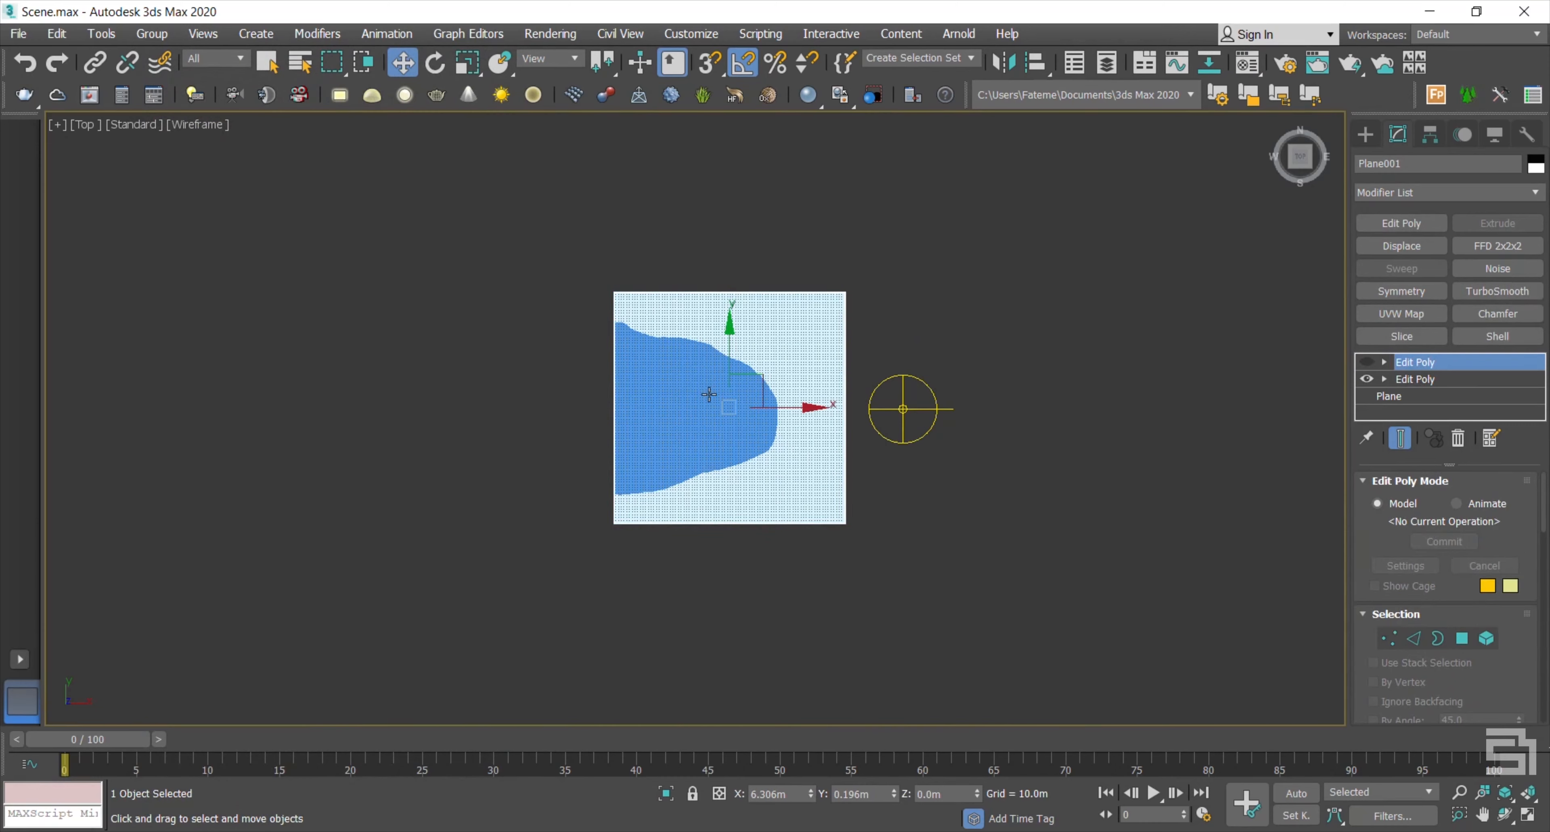
click(709, 394)
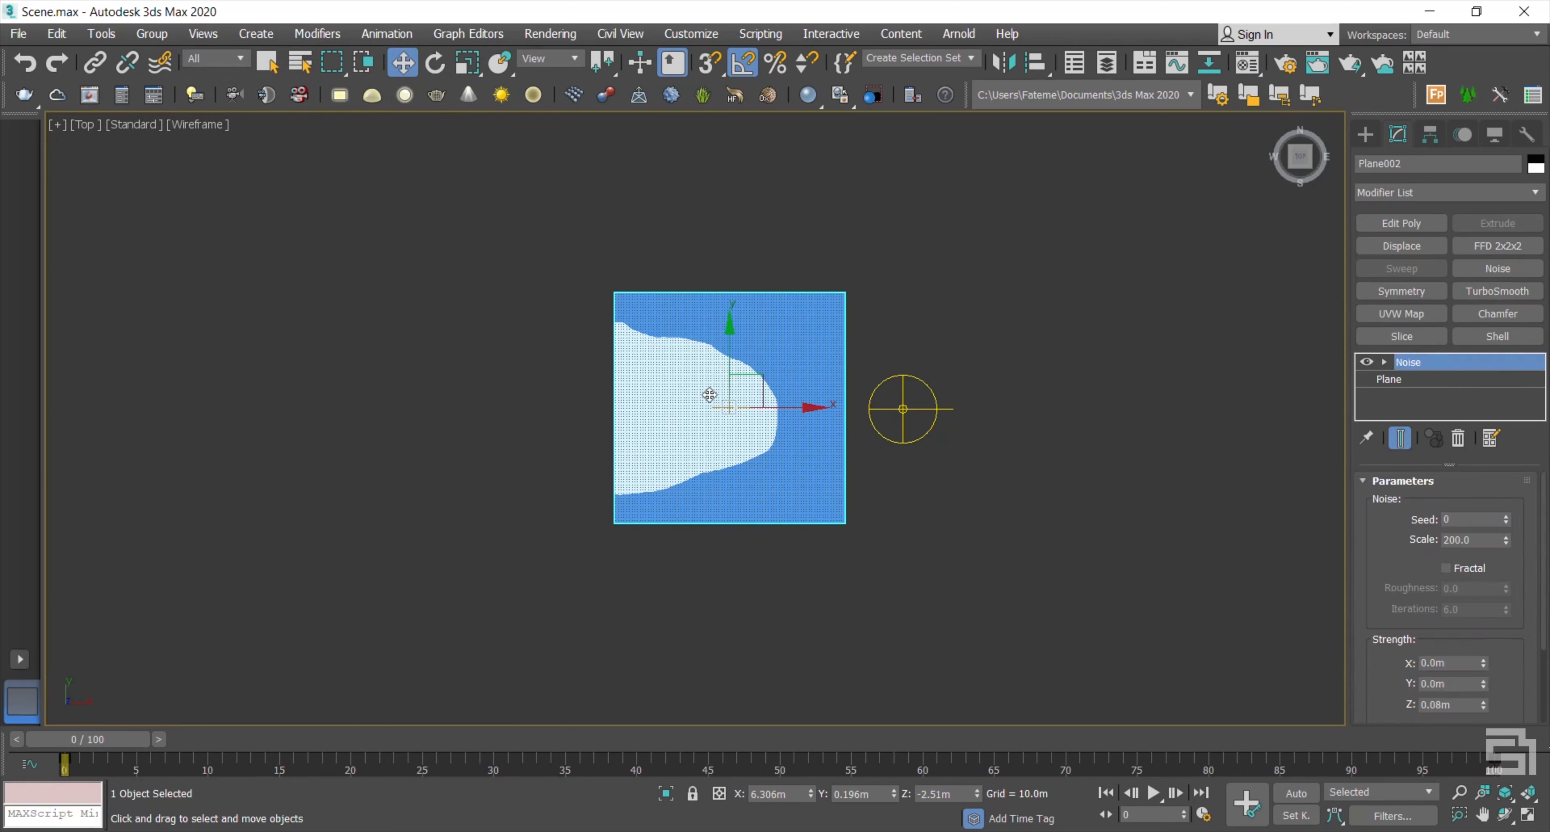
alt+middle_drag(693, 450, 764, 385)
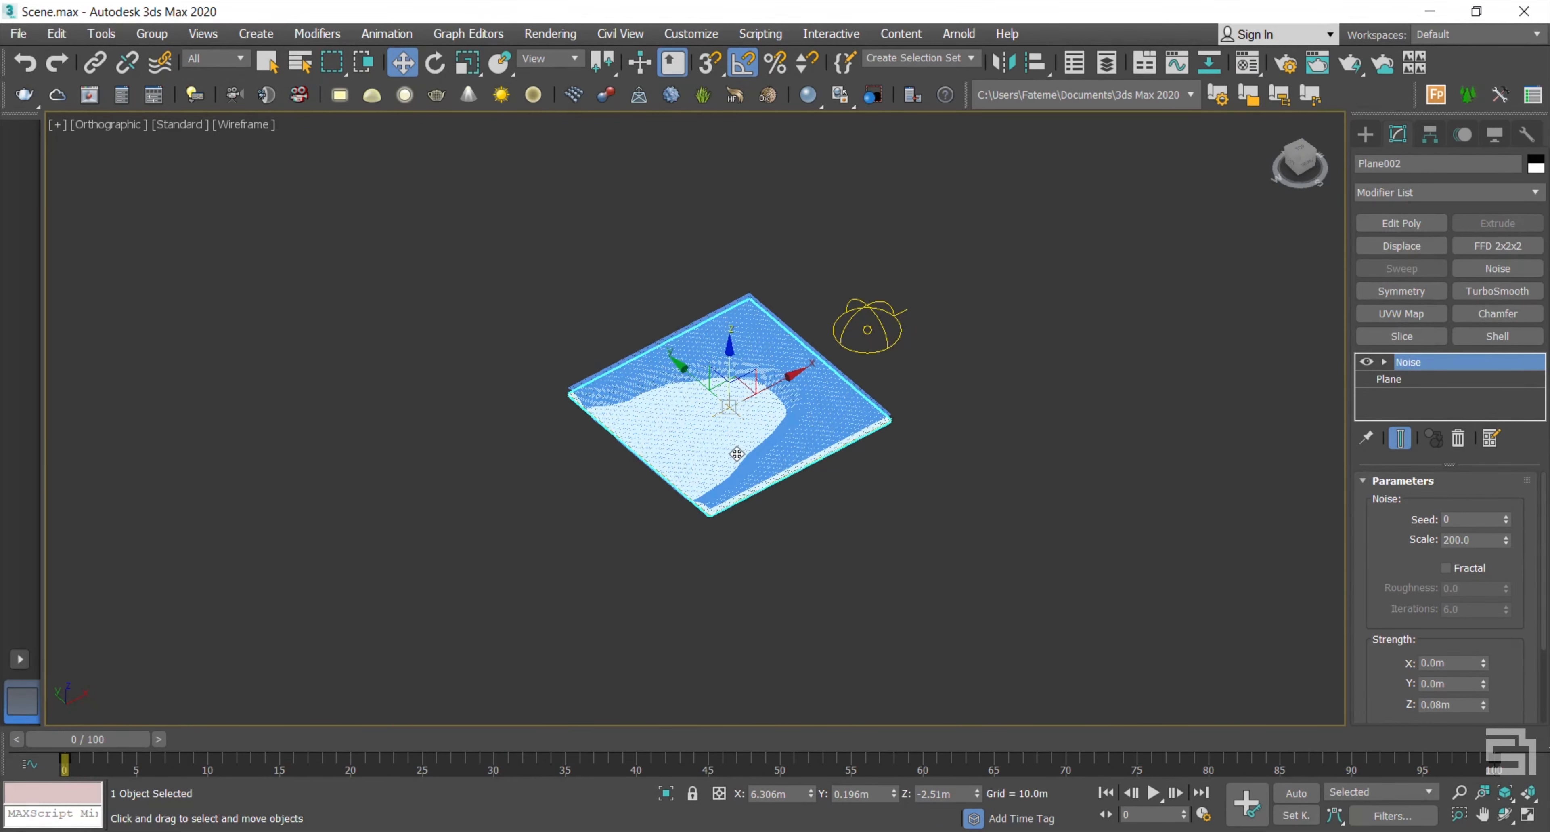